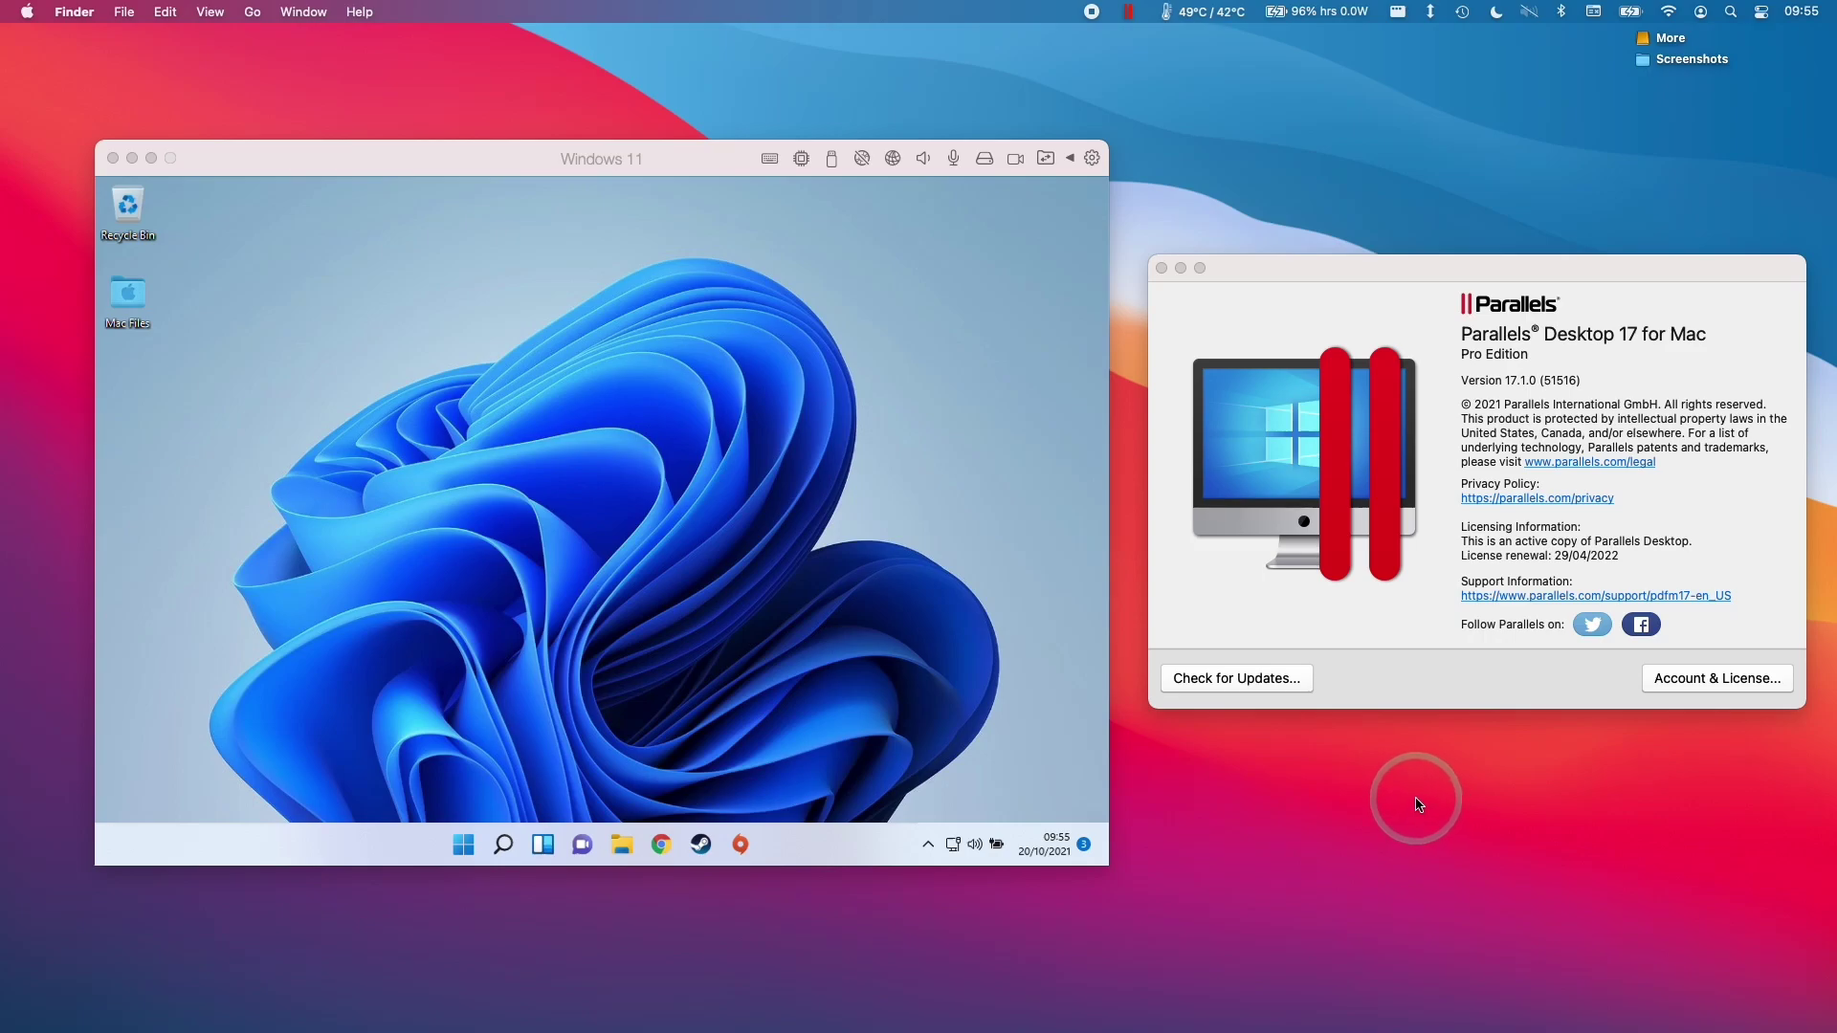
Switch between the About Parallels window, the Firefox video page and the Windows 11 VM window
left_click(1416, 671)
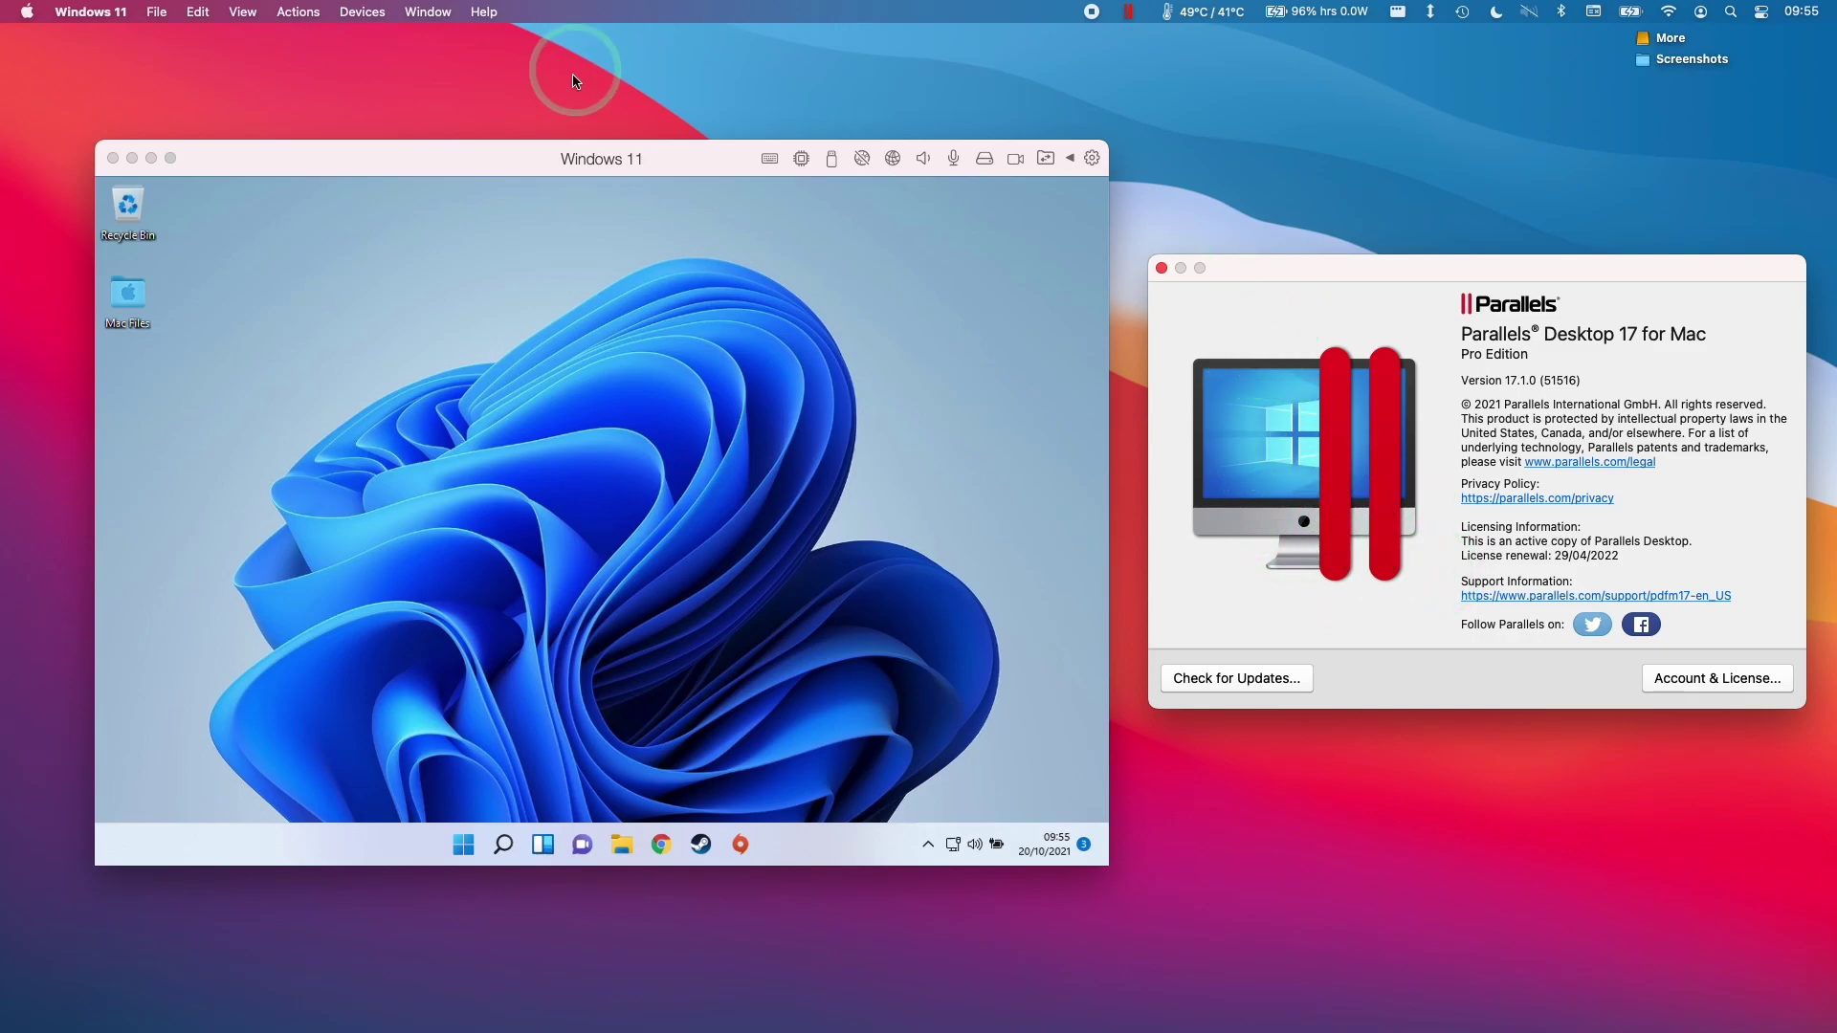
left_click(564, 157)
left_click(1521, 90)
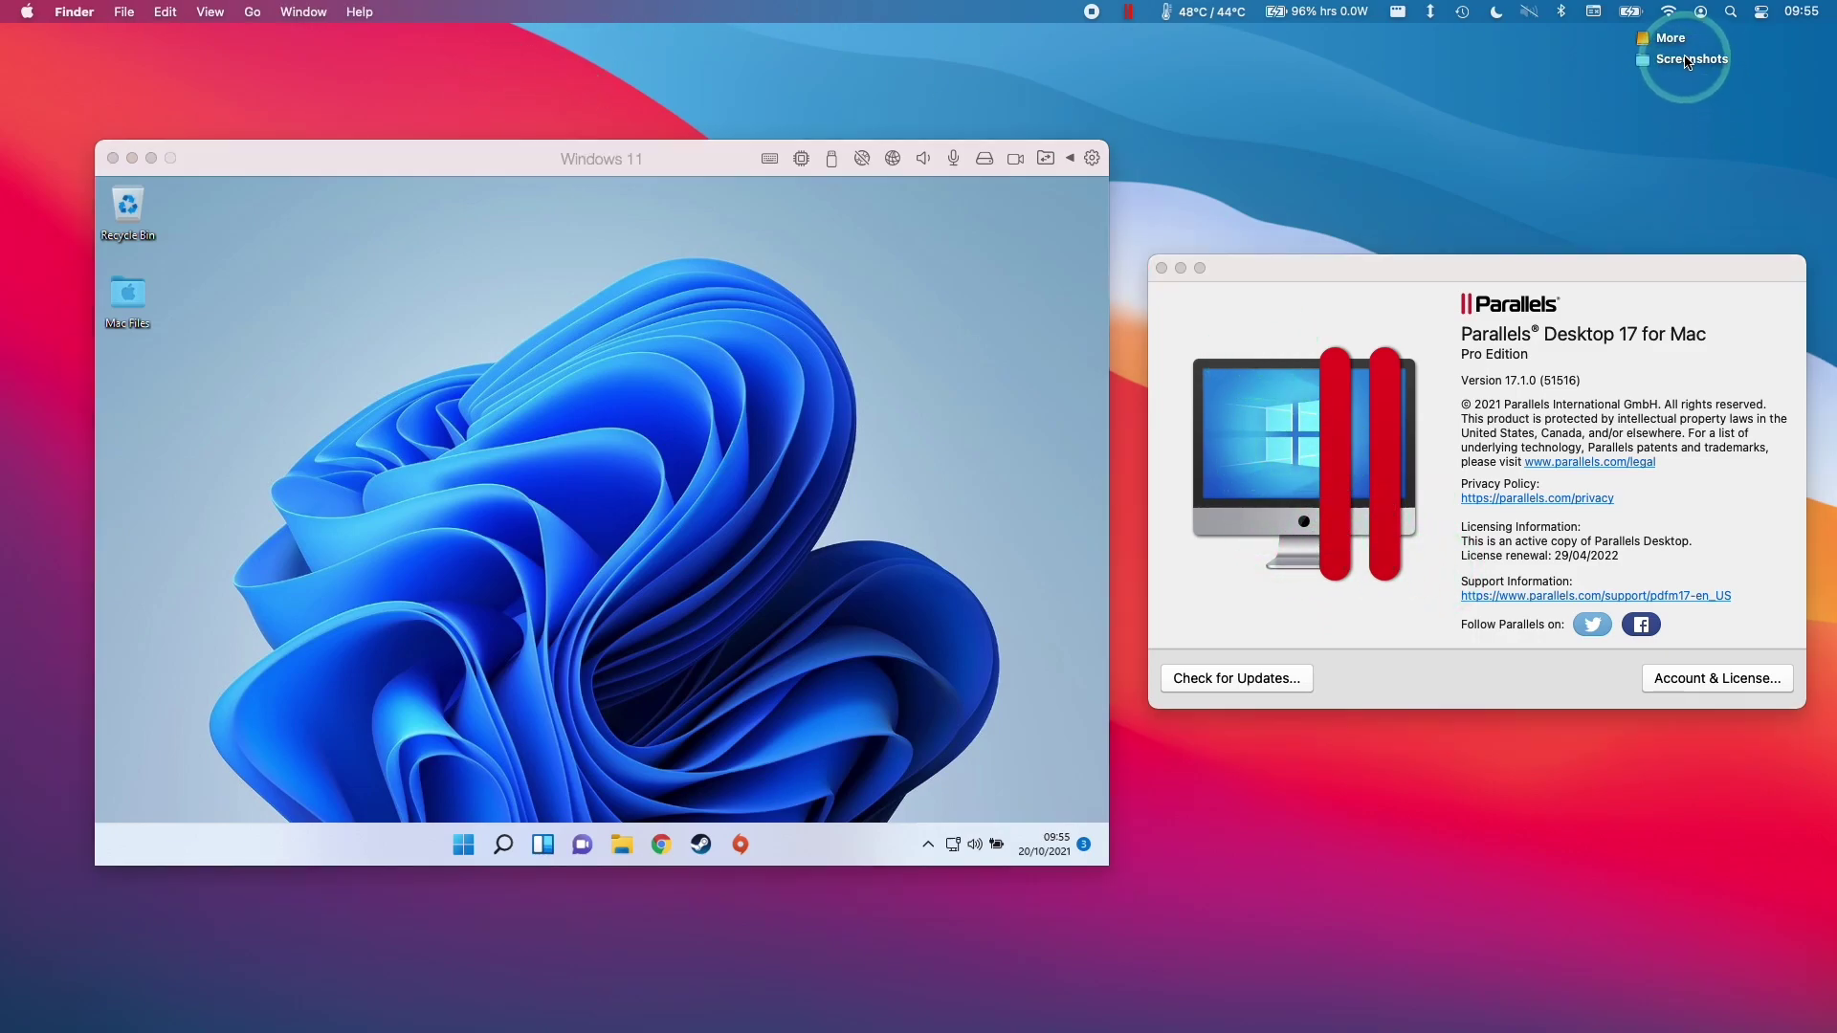
left_click(1443, 314)
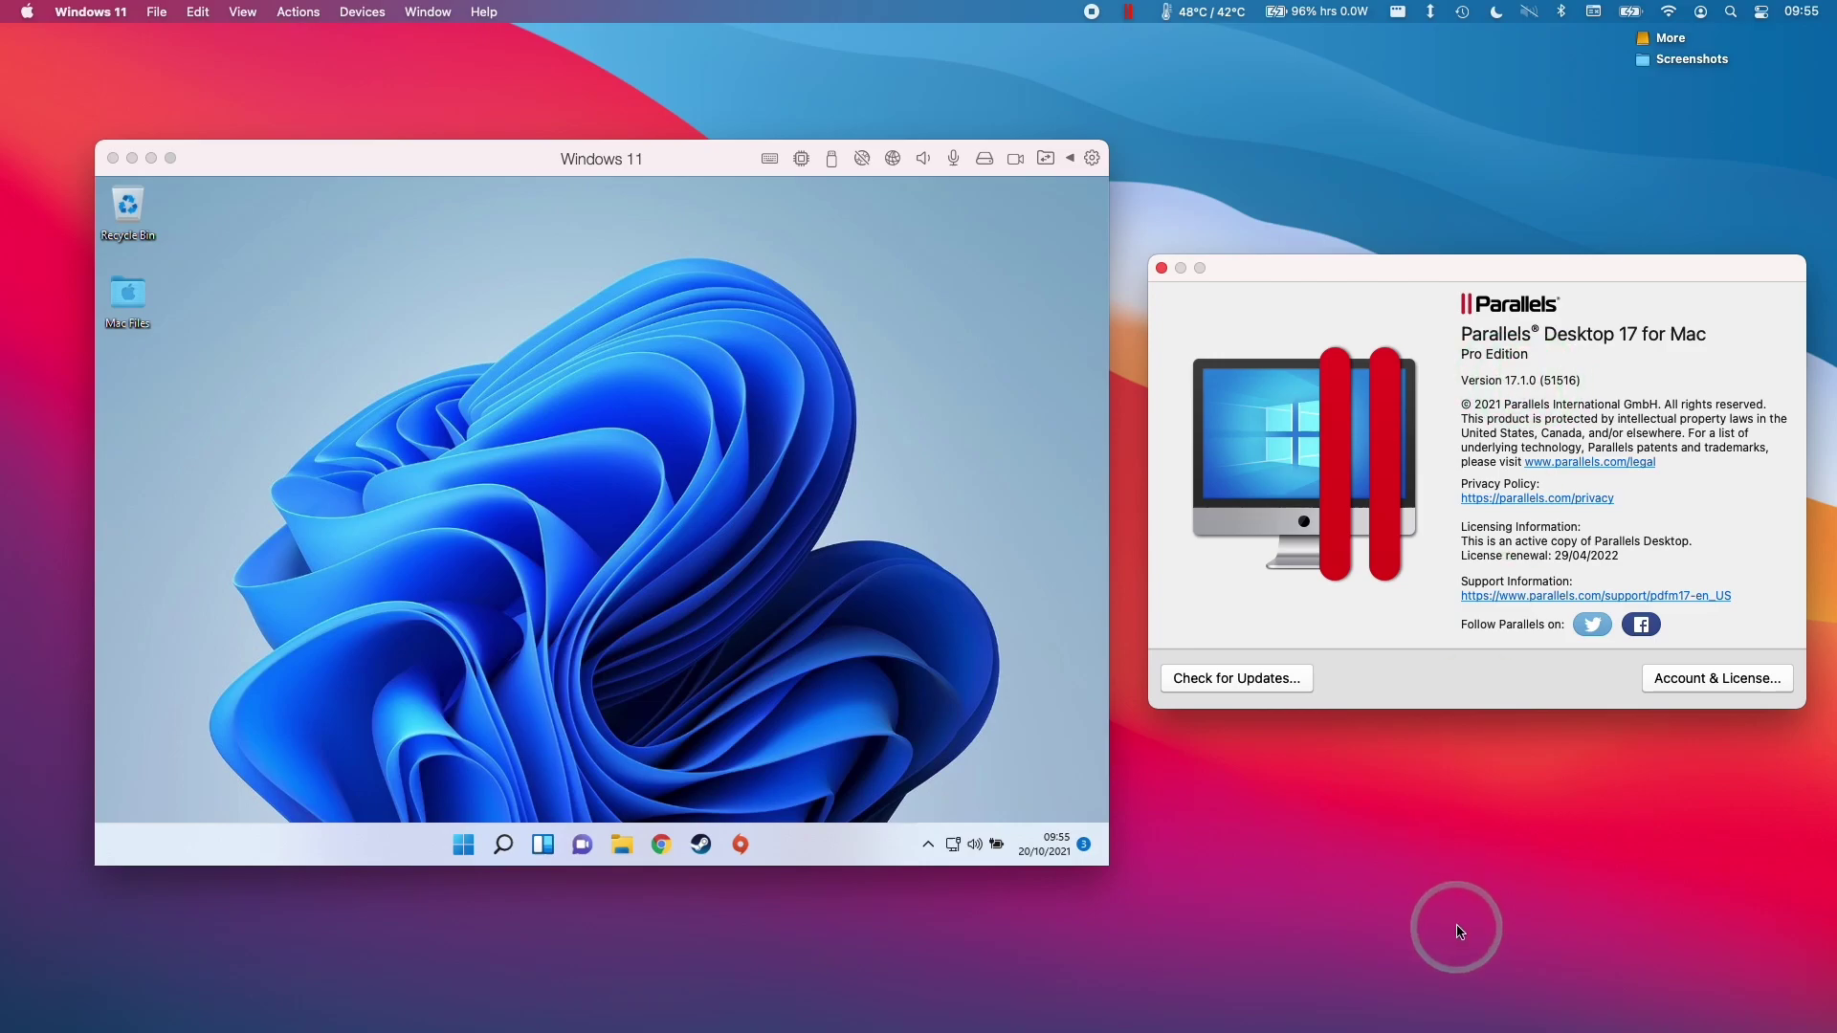
left_click(1352, 1004)
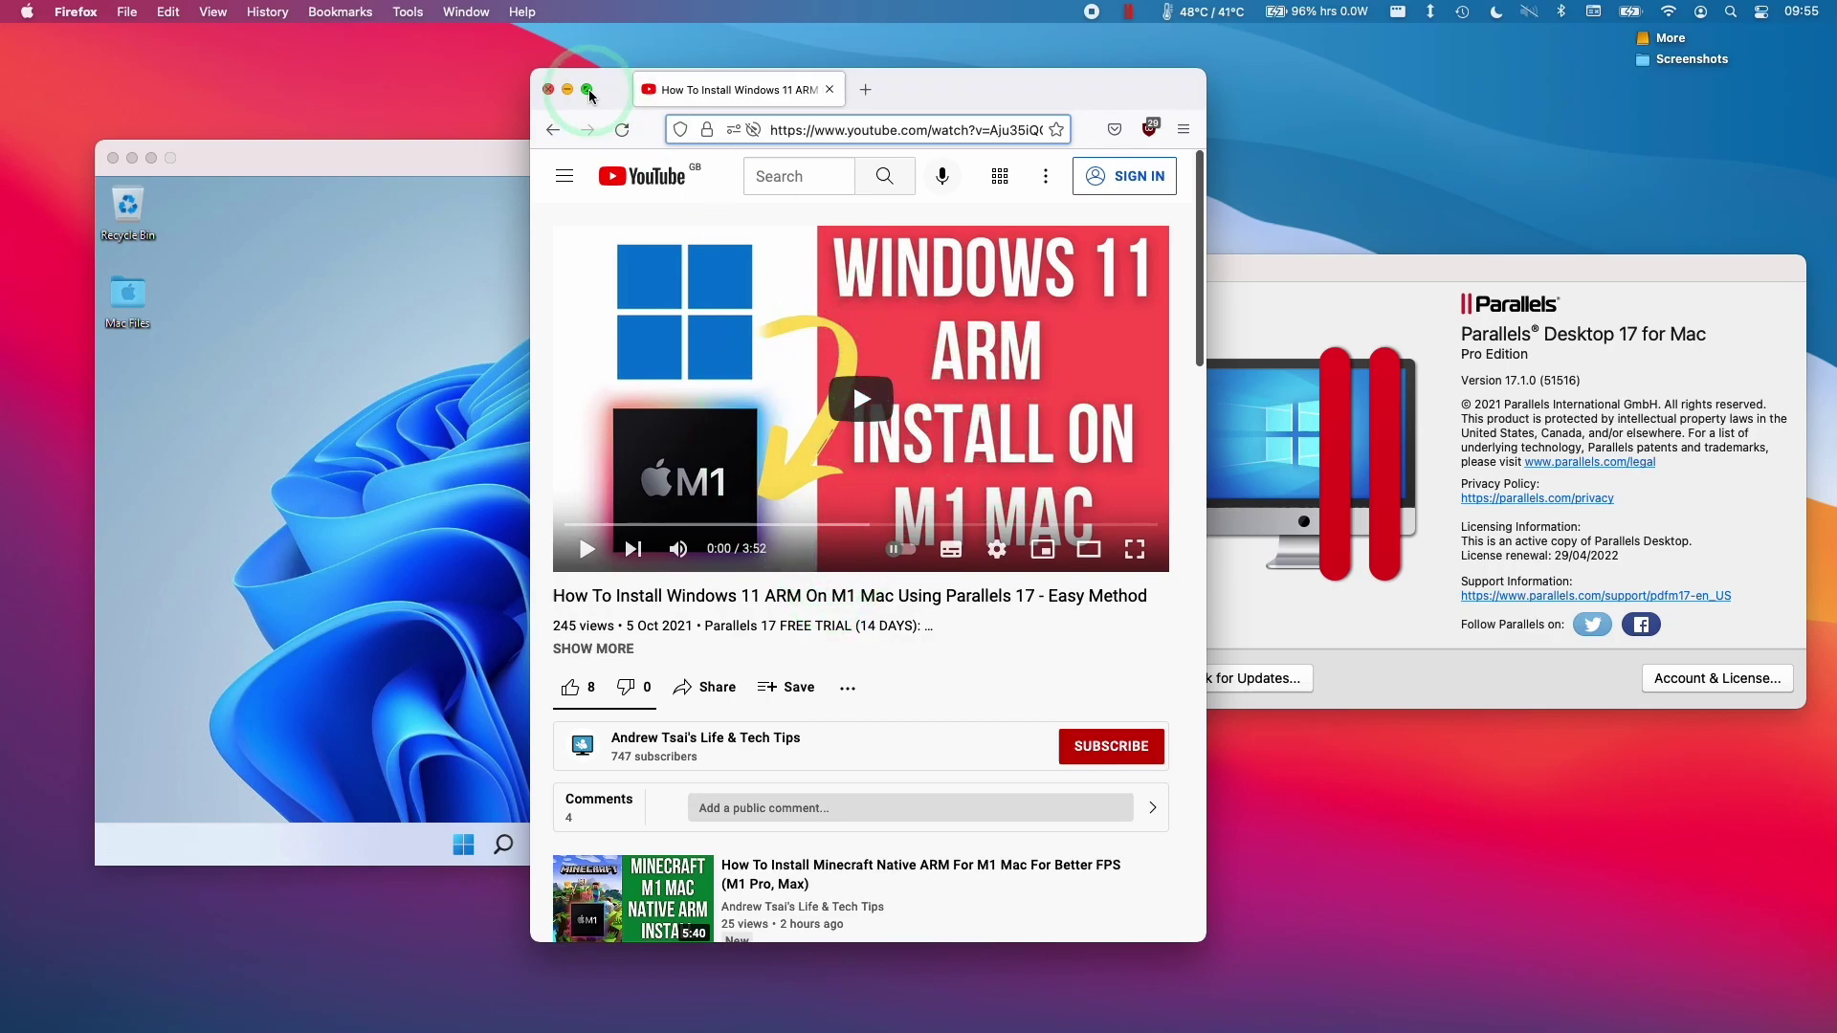
left_click(548, 89)
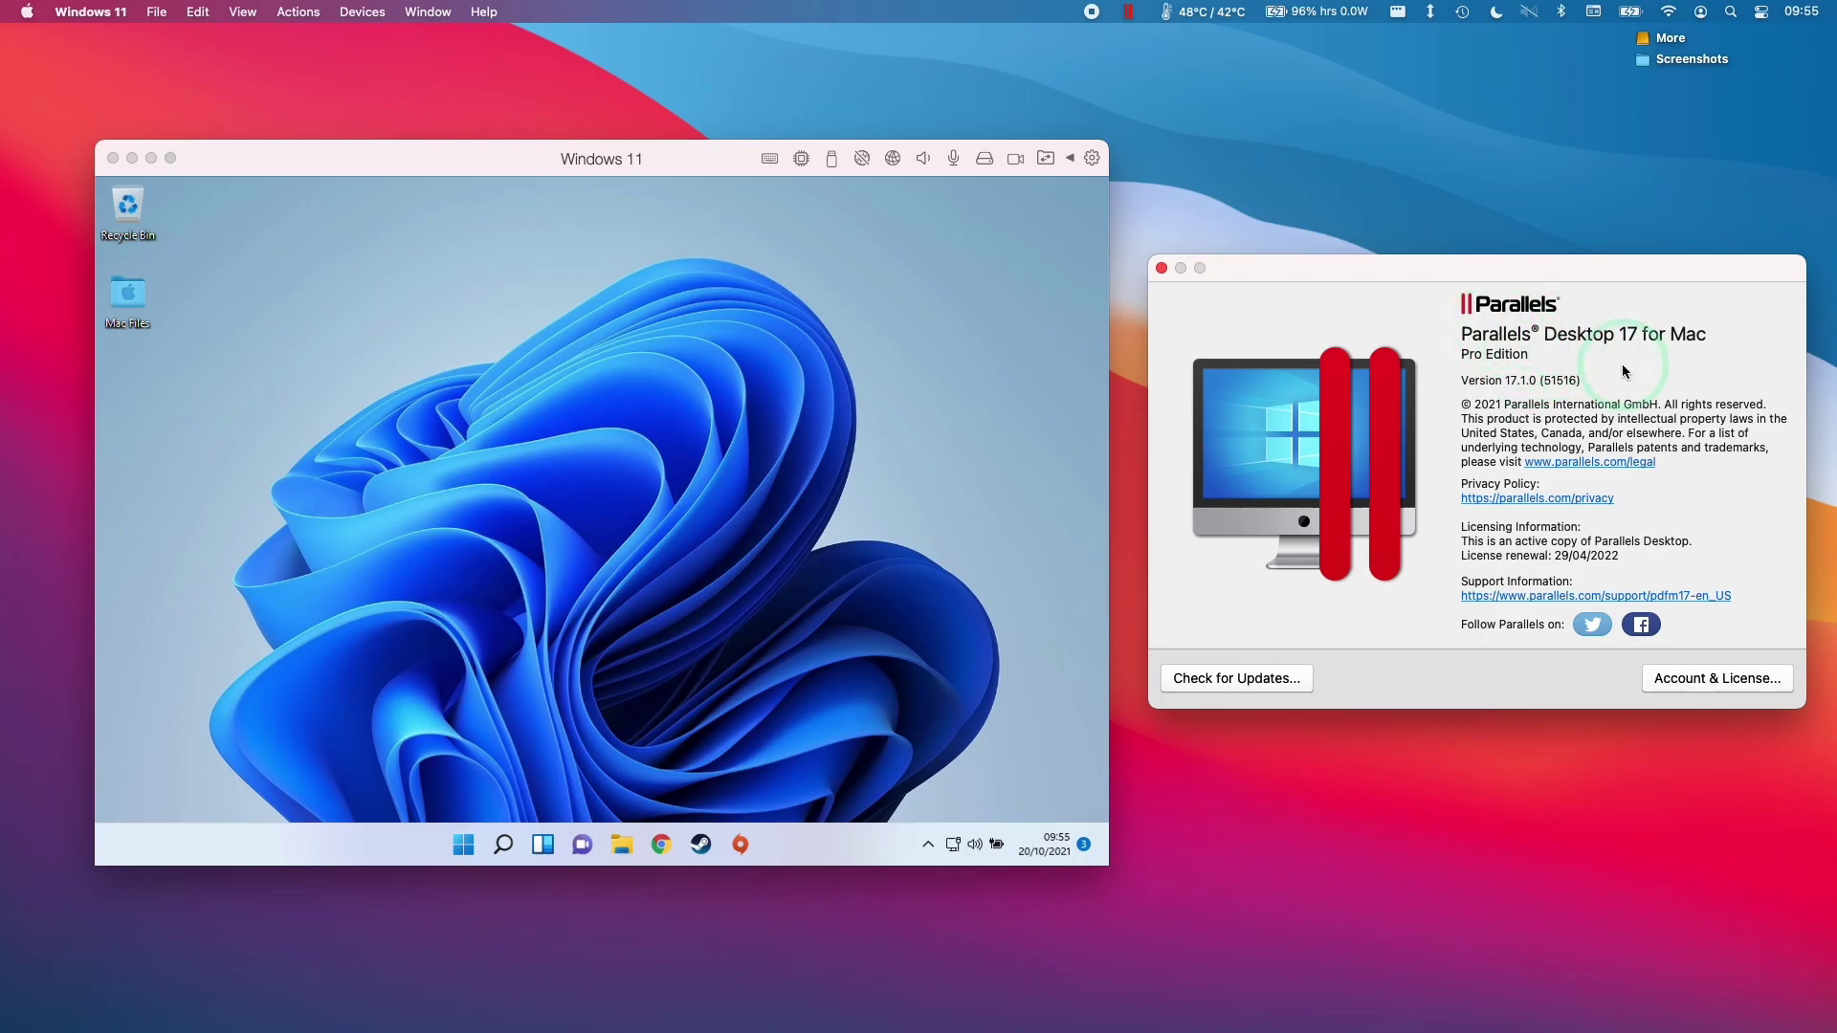
left_click(674, 151)
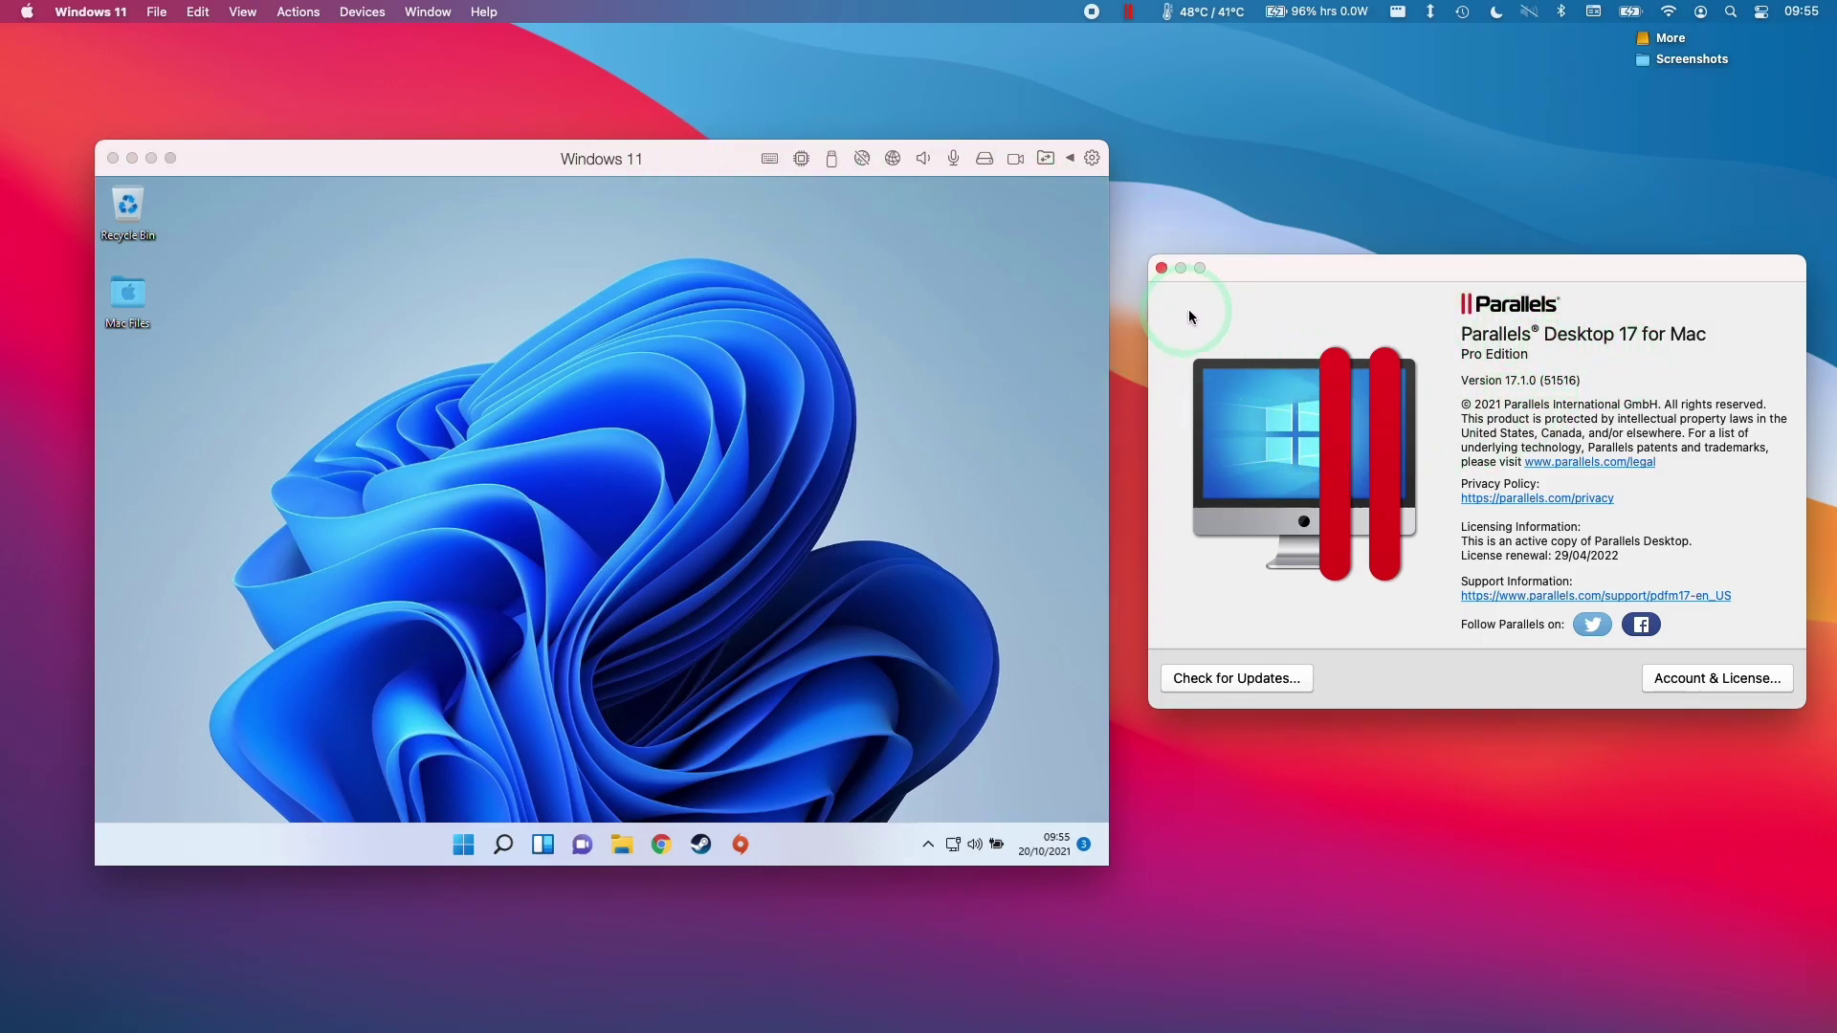
left_click(1230, 191)
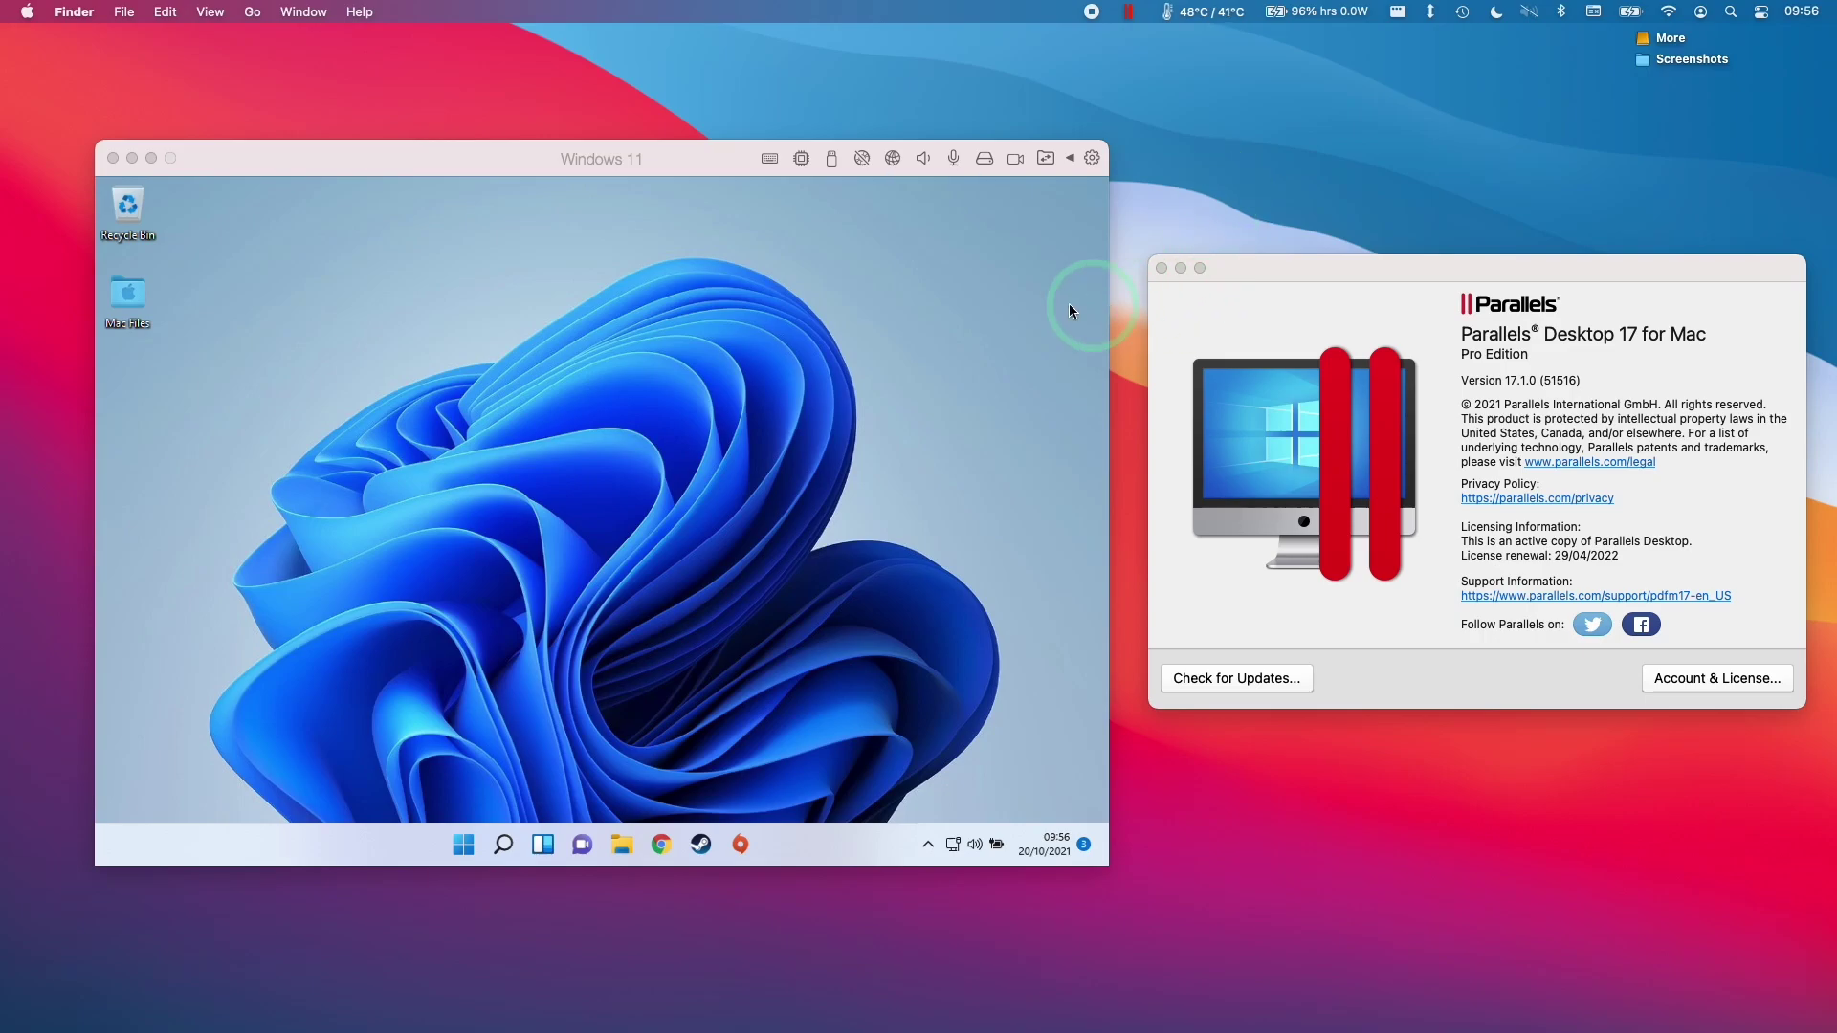
Shut down Windows 11 from its Start menu power options
left_click_drag(640, 154, 629, 149)
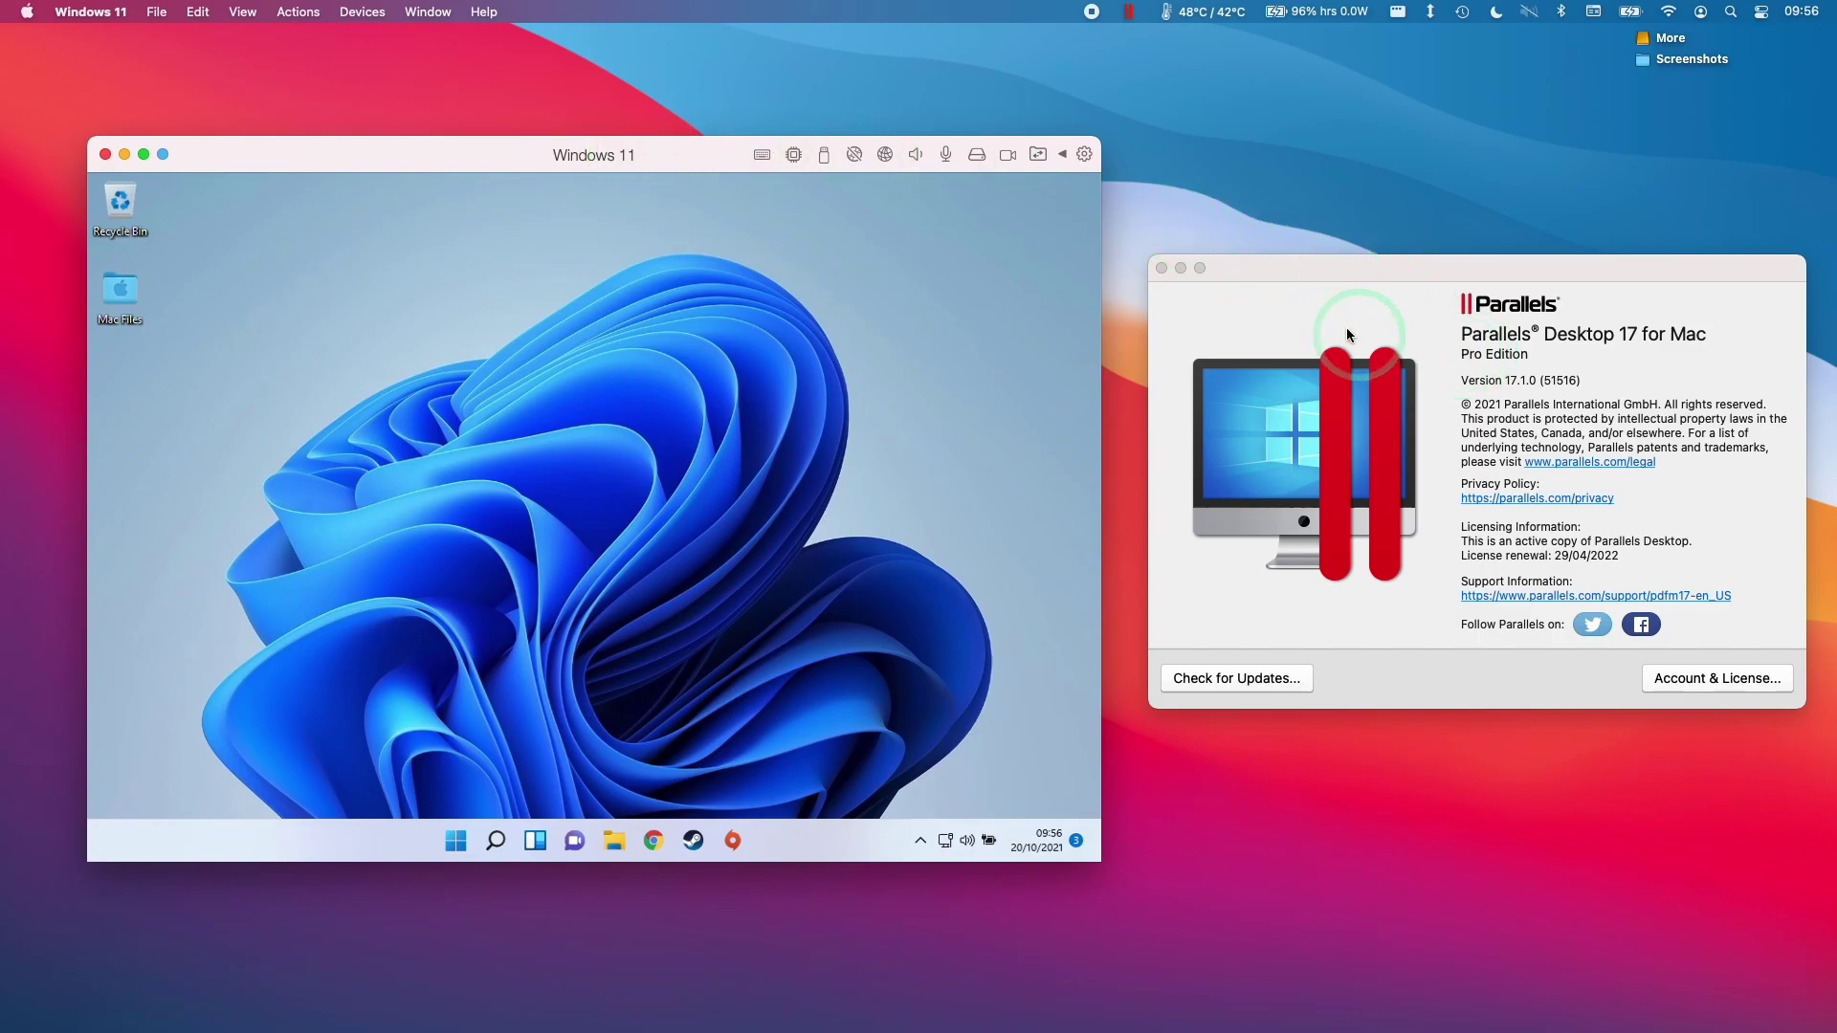
left_click(1299, 284)
left_click(452, 847)
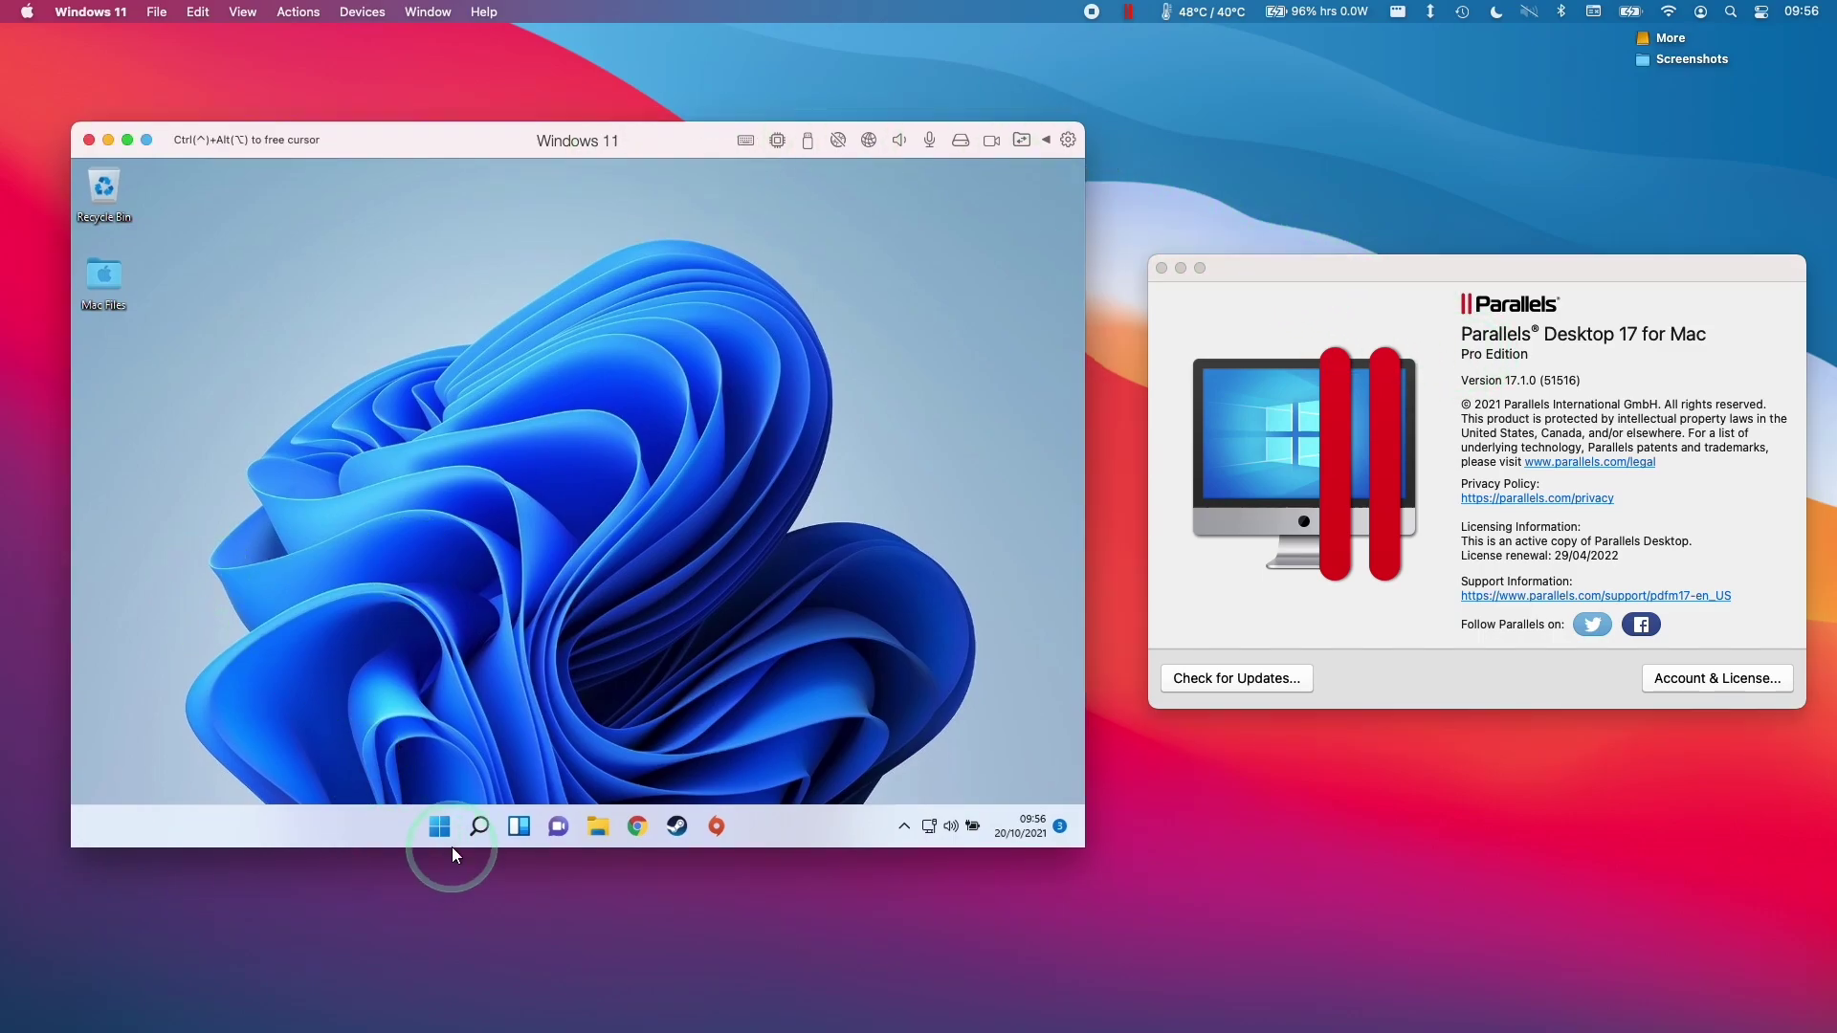
left_click(442, 825)
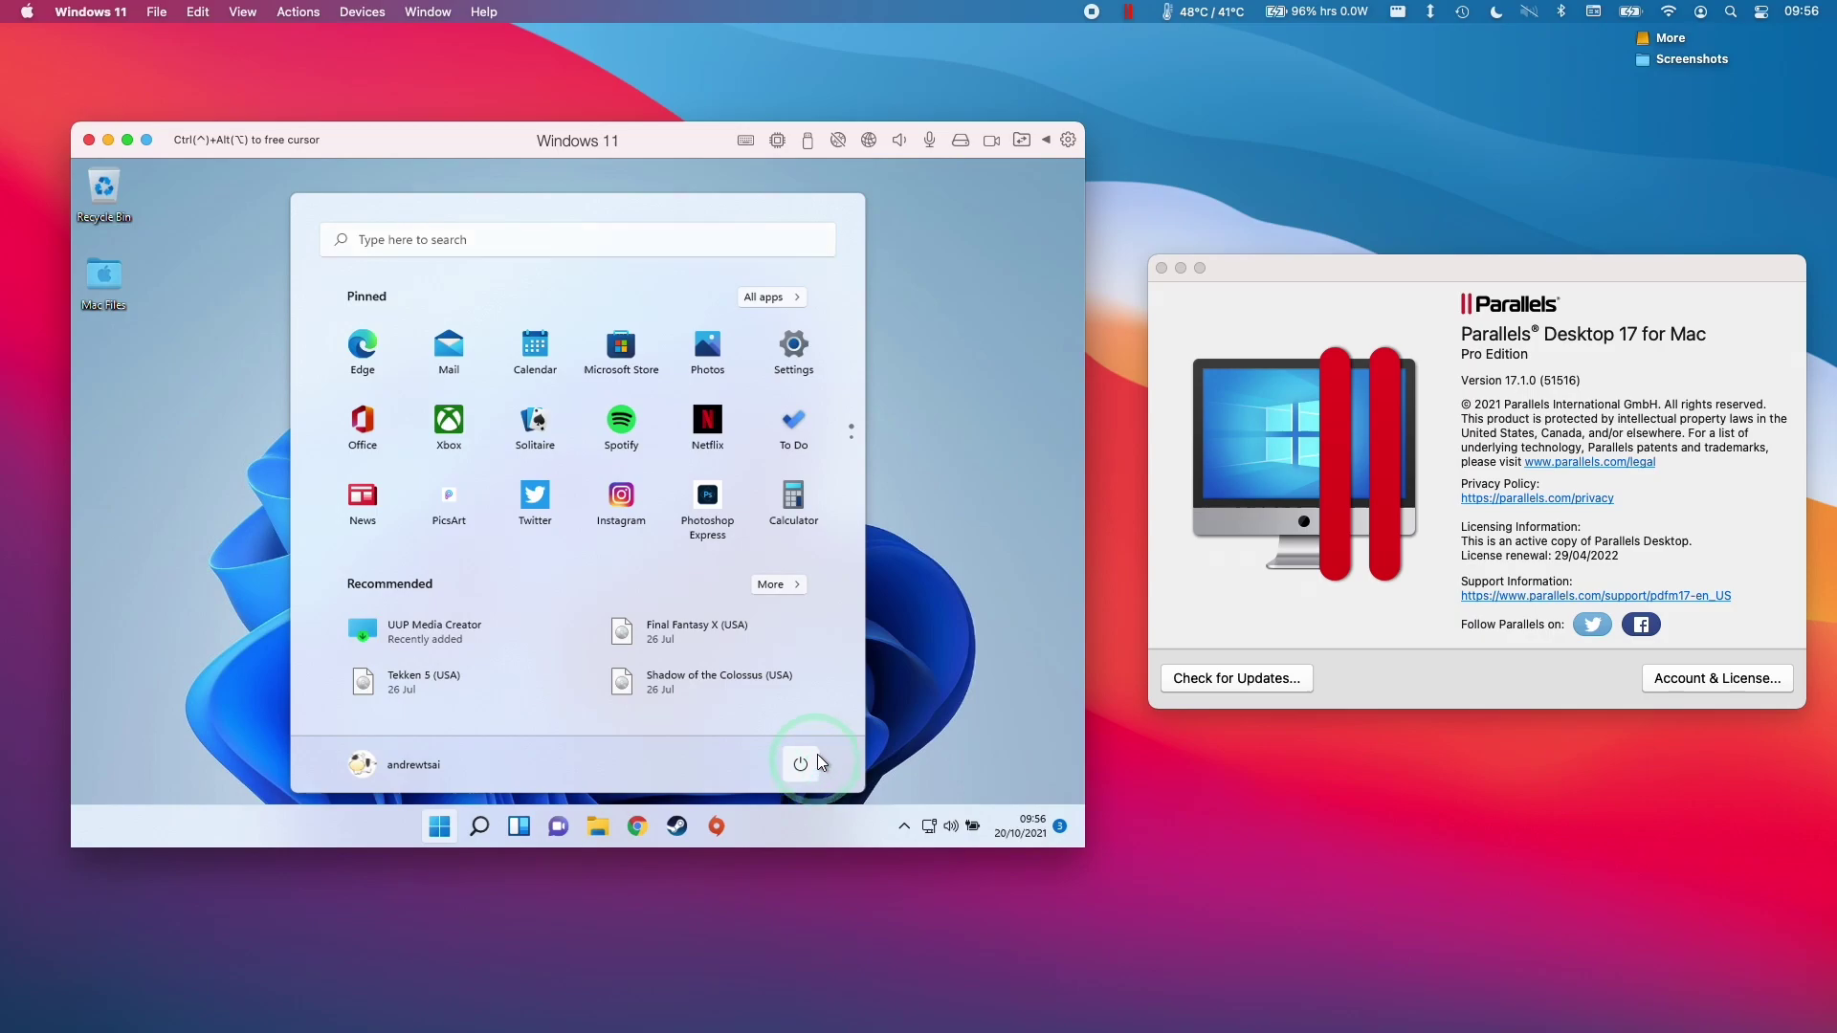
left_click(807, 757)
left_click(812, 701)
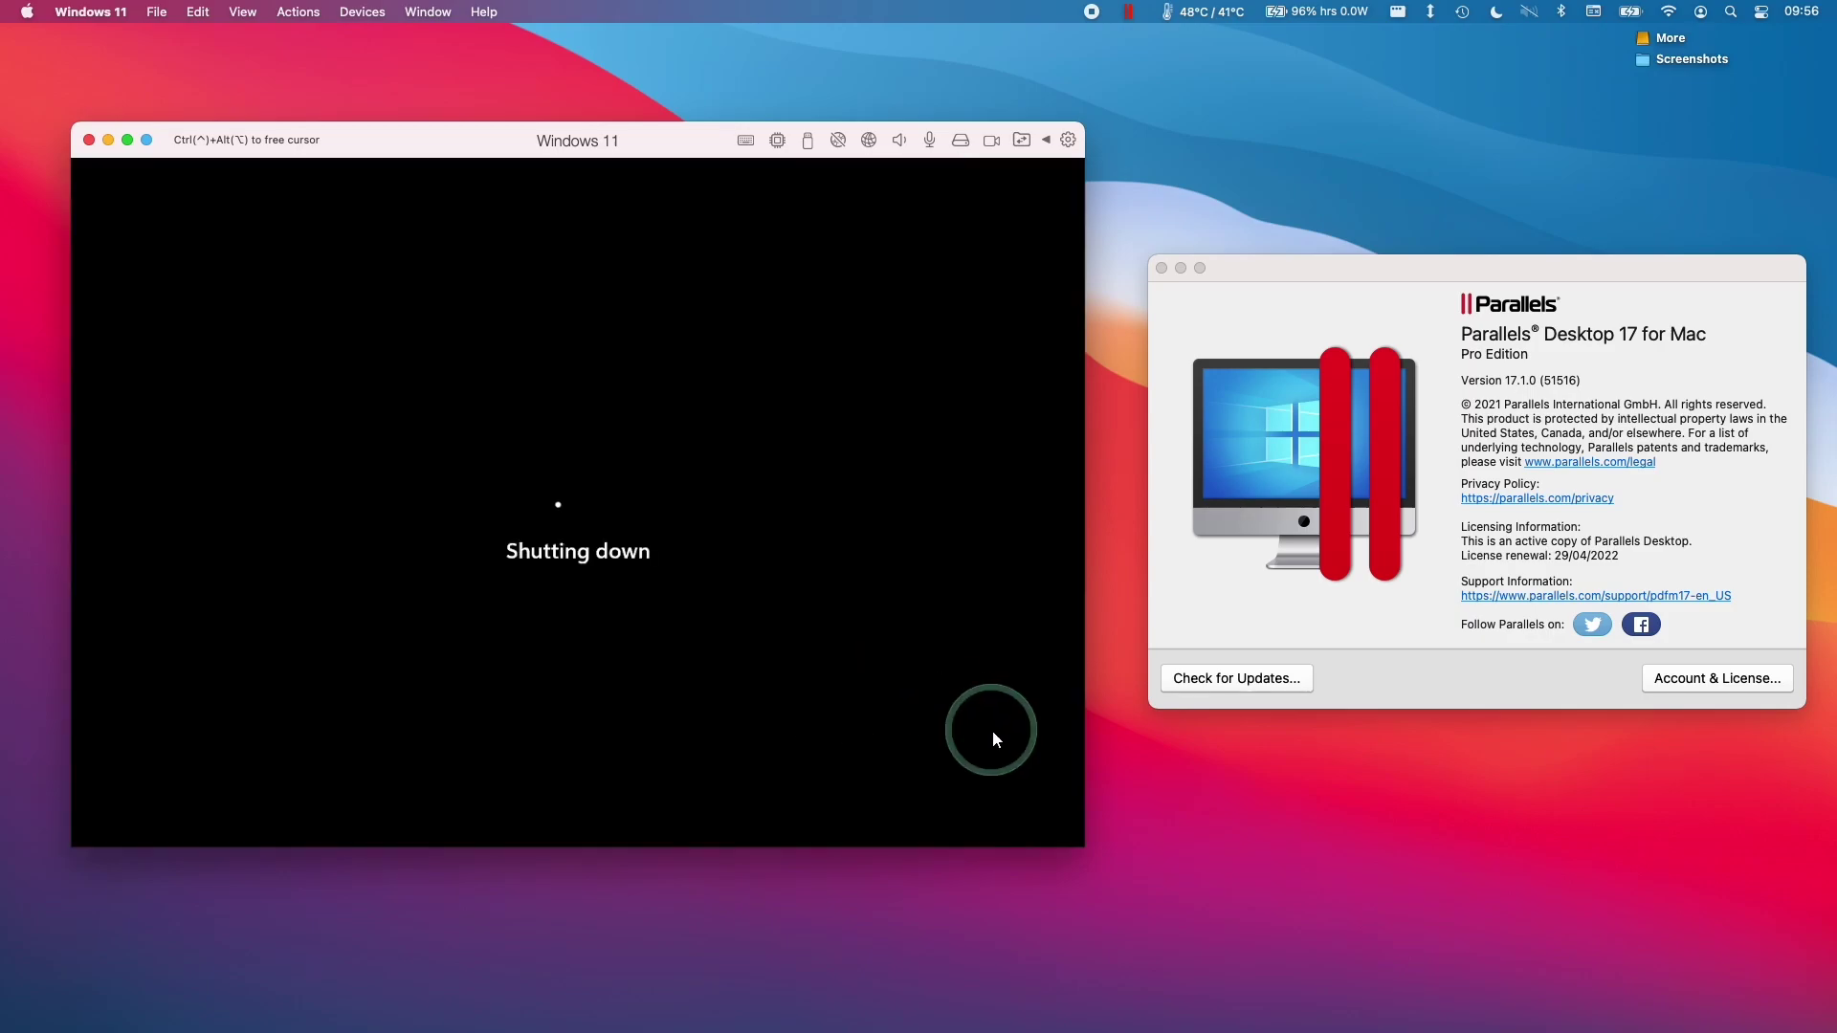
Open the home Parallels folder in Finder and select the 85.55 GB Windows 11.pvm
left_click(135, 1000)
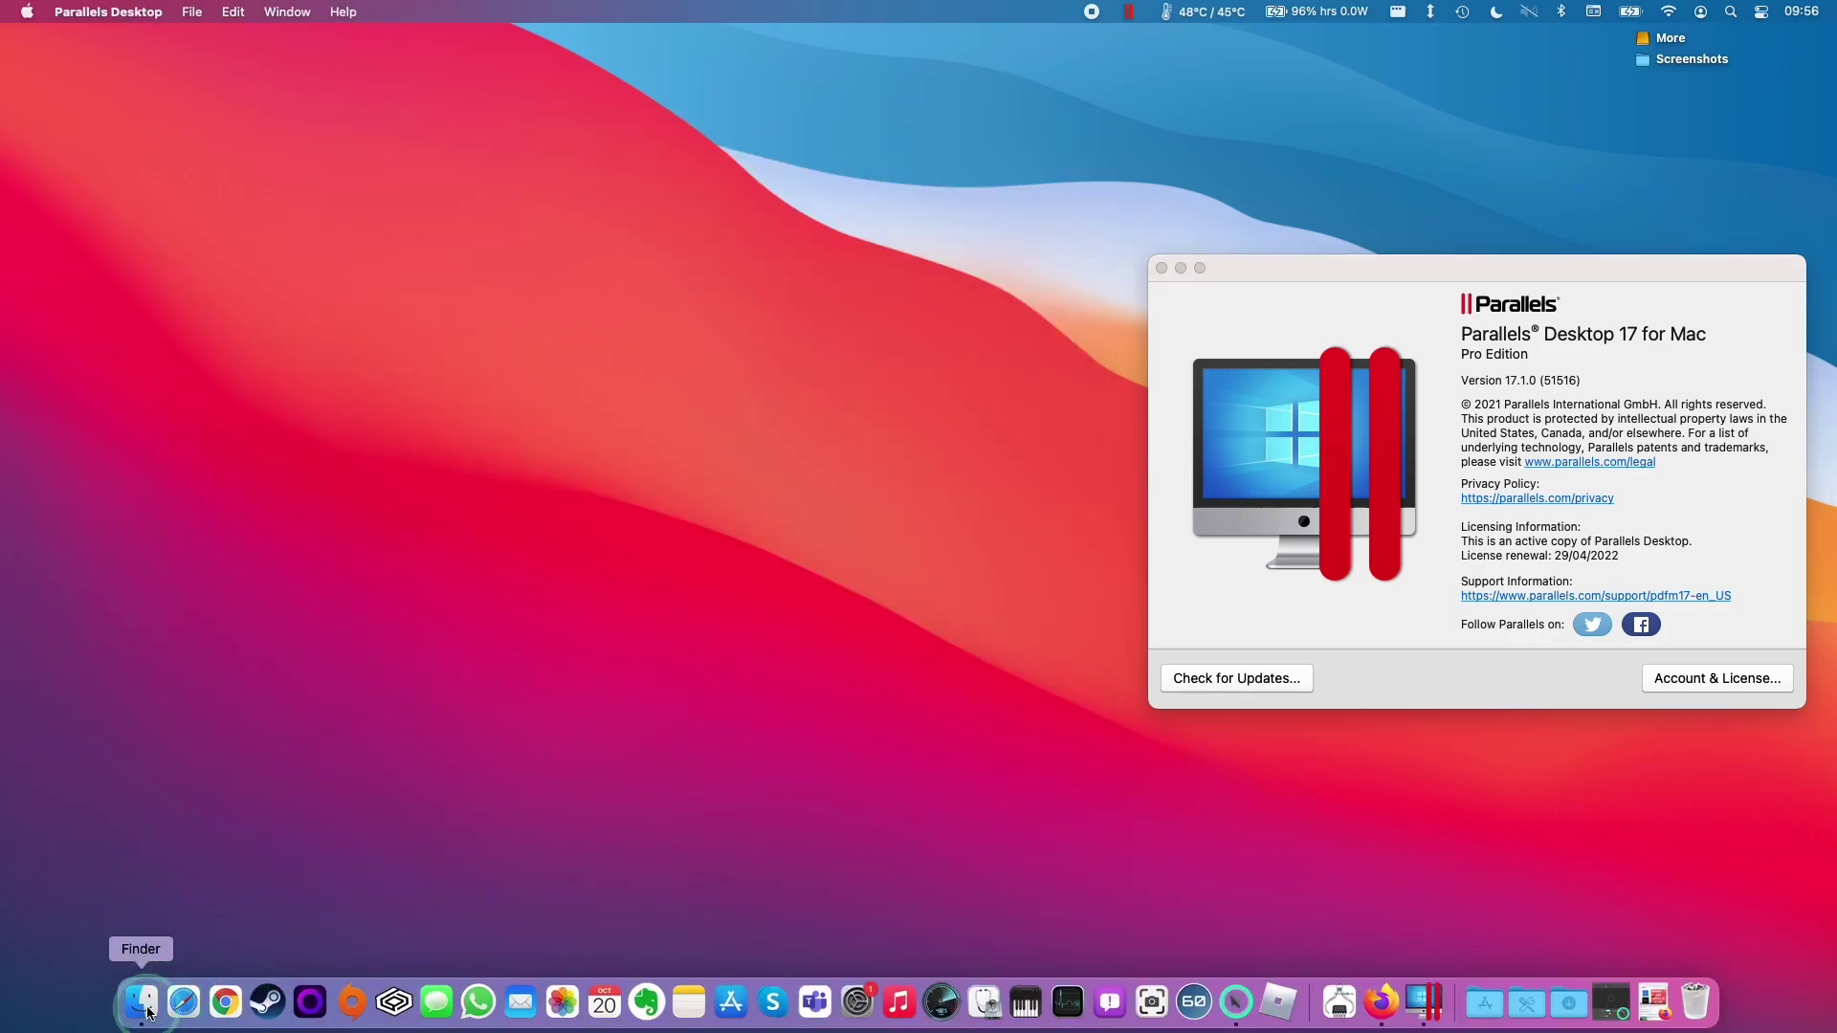
left_click(253, 11)
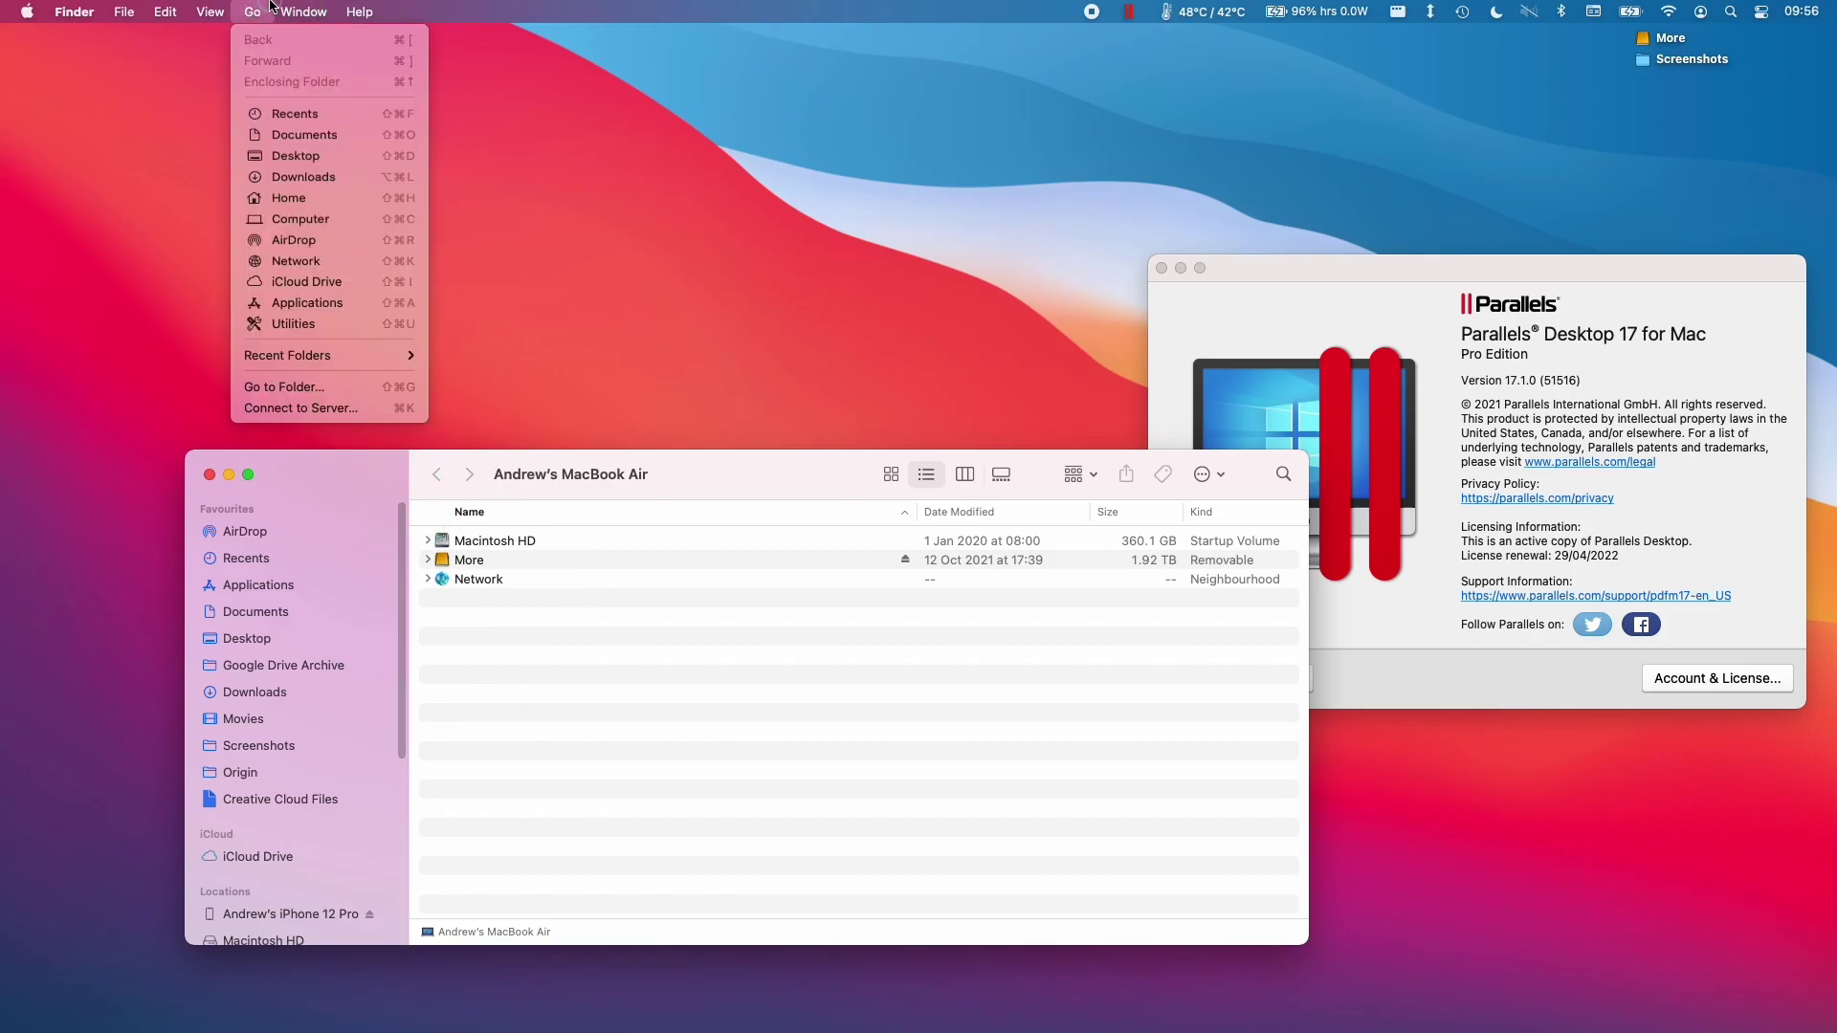
left_click(304, 195)
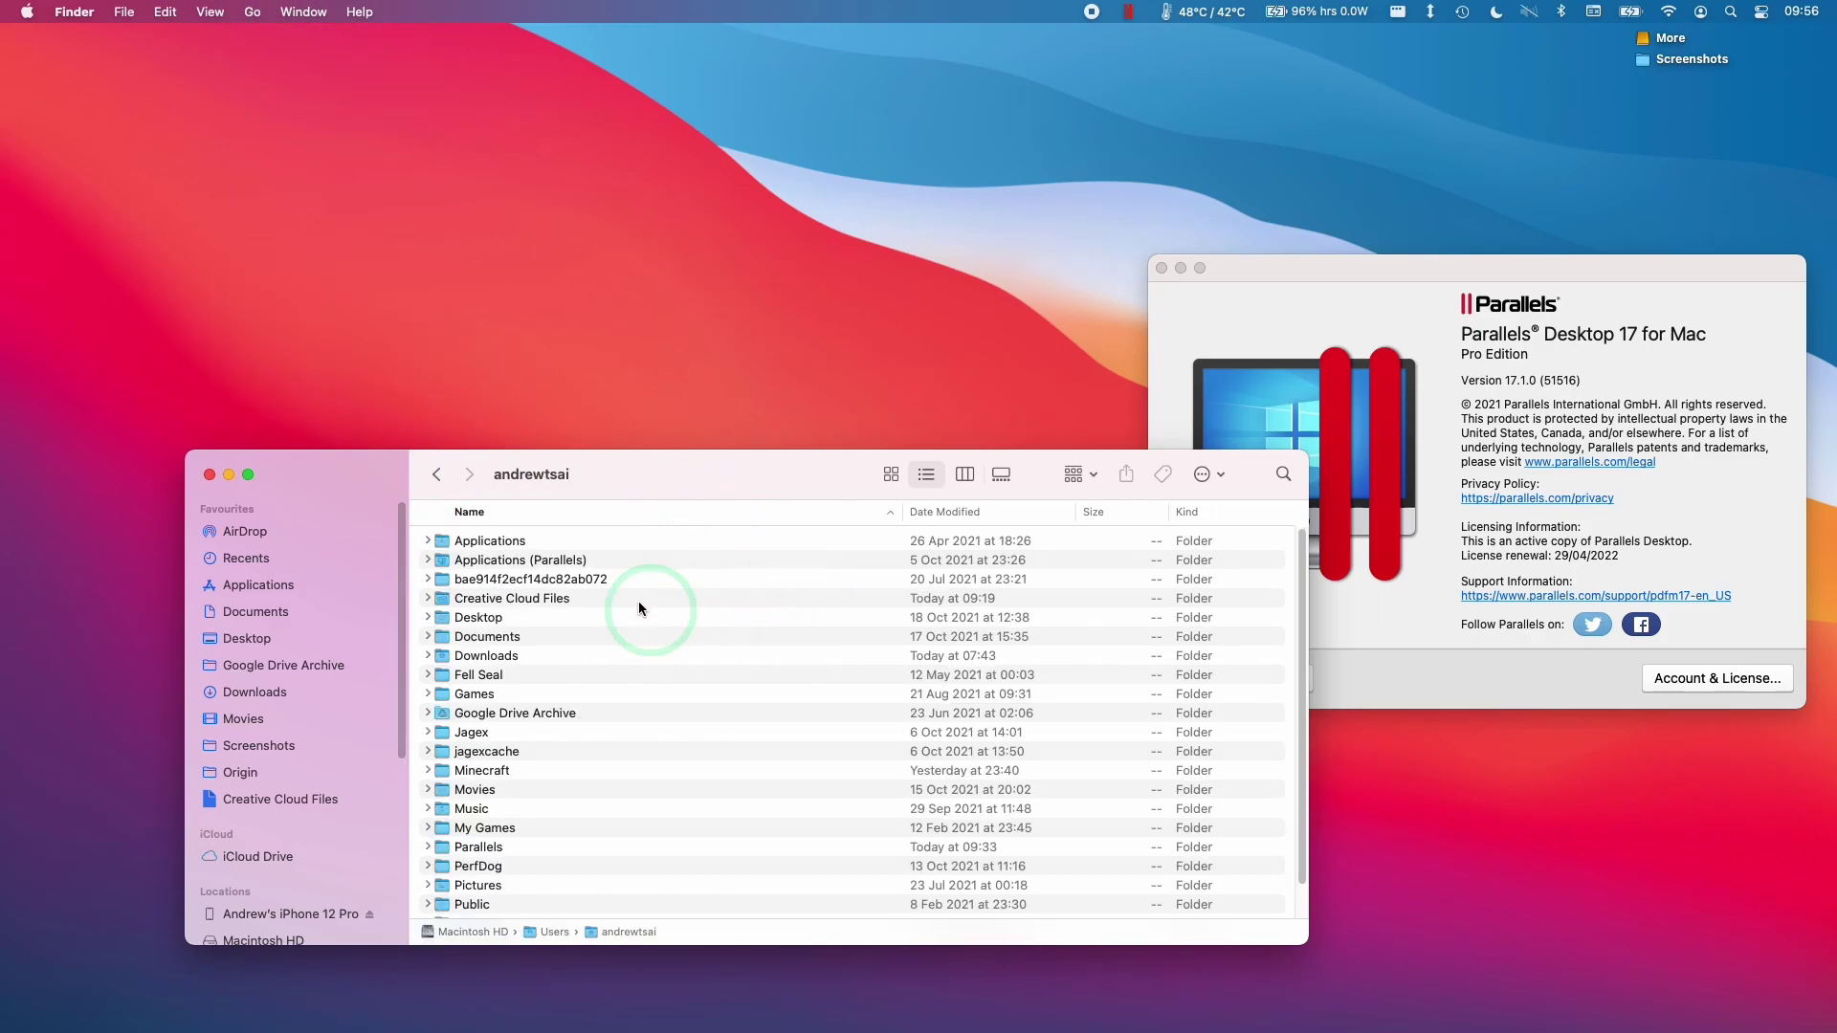
scroll(639, 603, "down", 3)
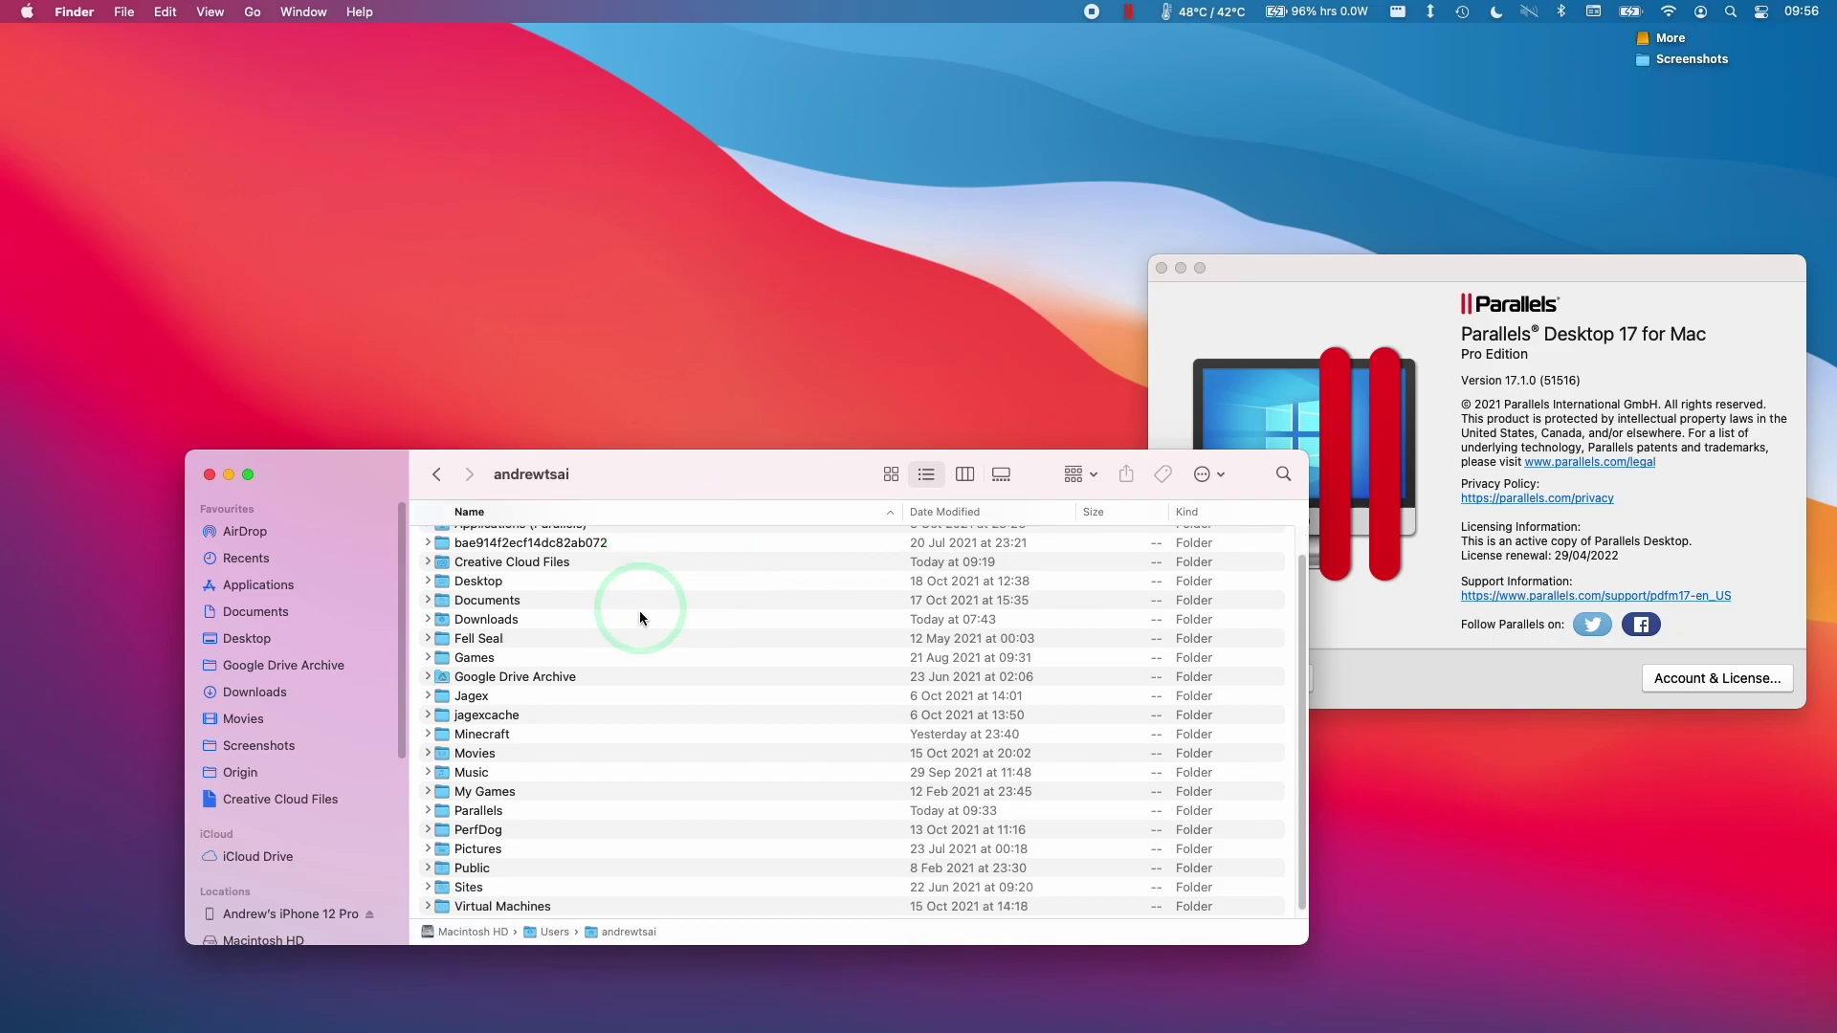
left_click(475, 805)
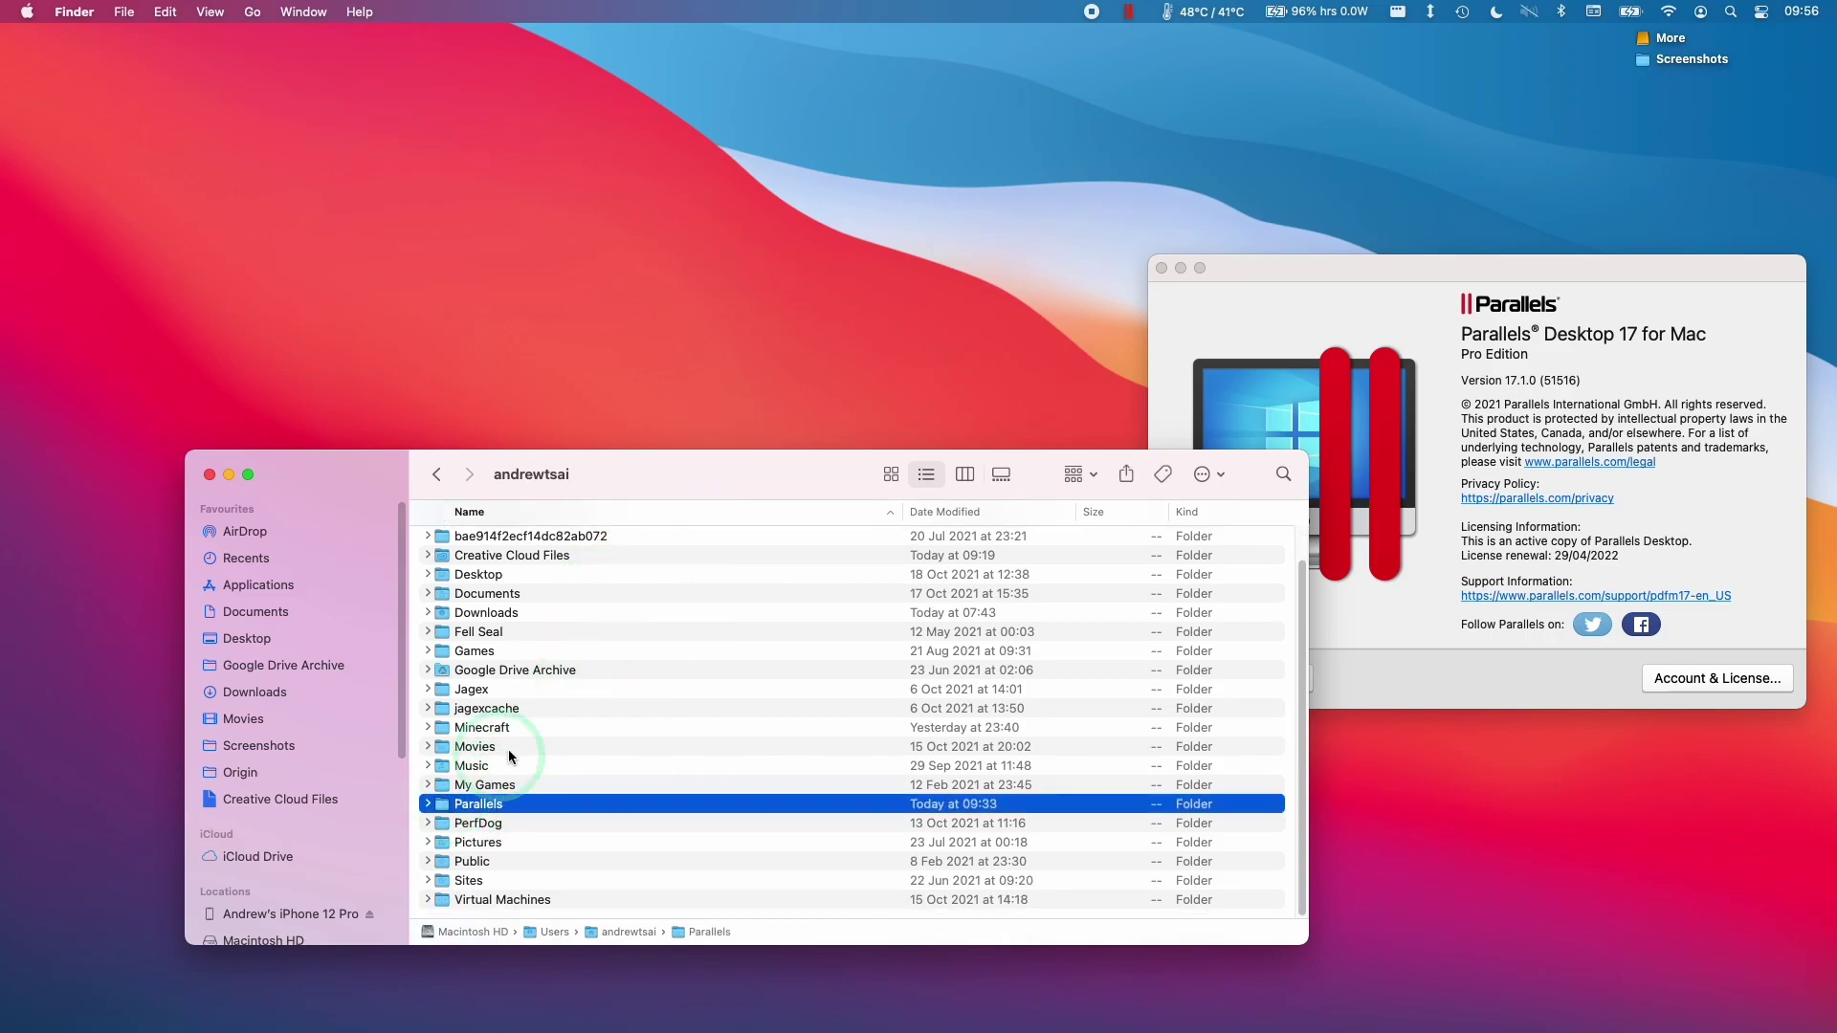
double_click(474, 808)
left_click(519, 538)
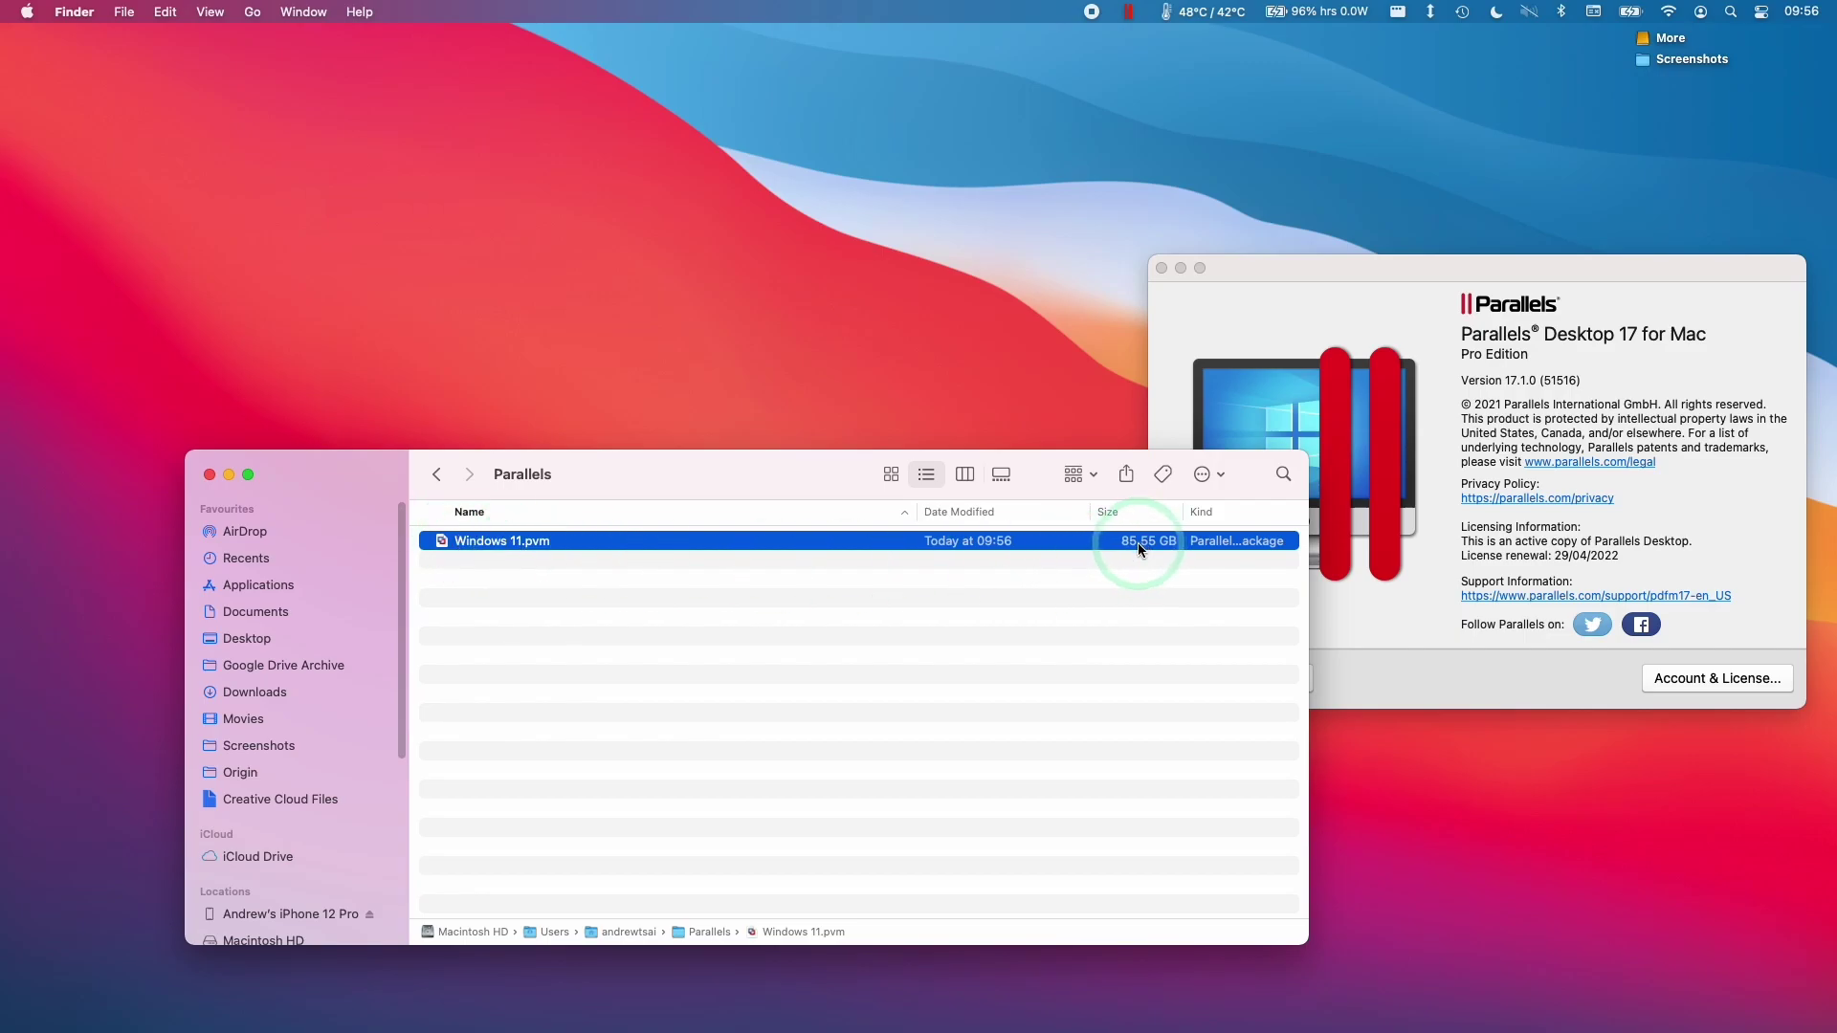
left_click_drag(863, 469, 720, 261)
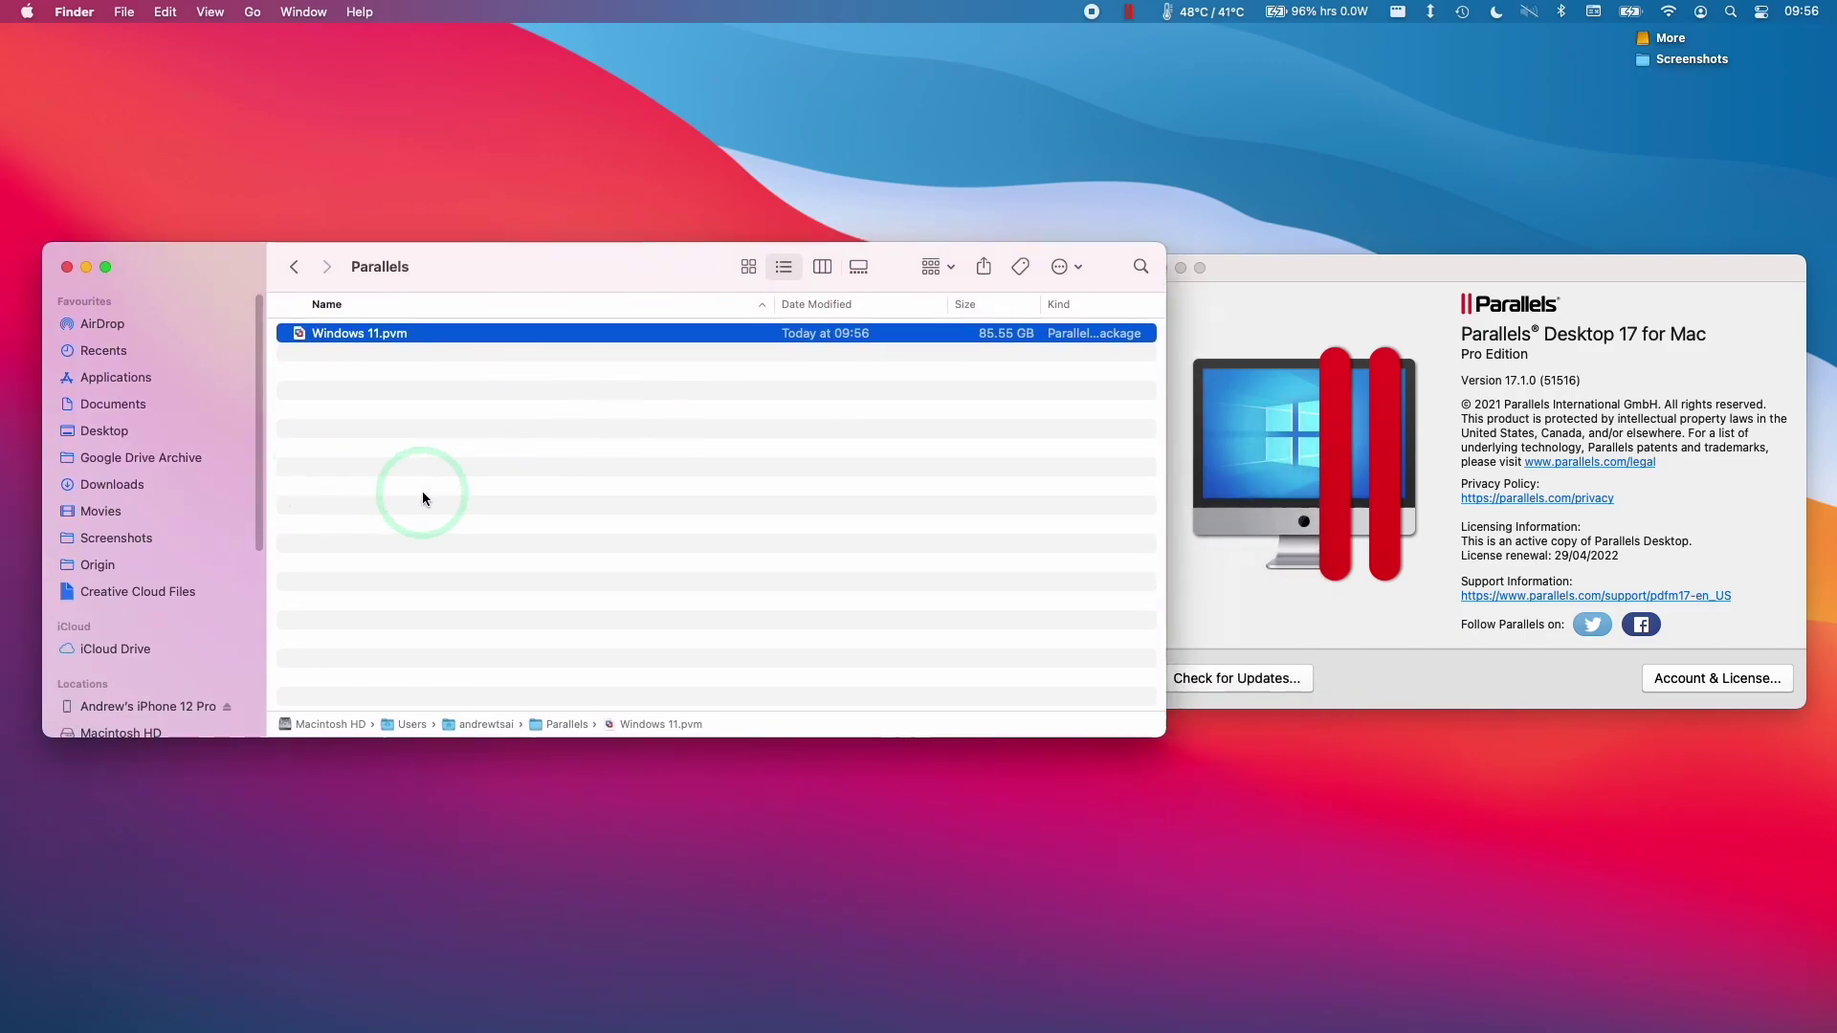
Open the external More drive in its own Finder window beside the Parallels folder
double_click(1664, 38)
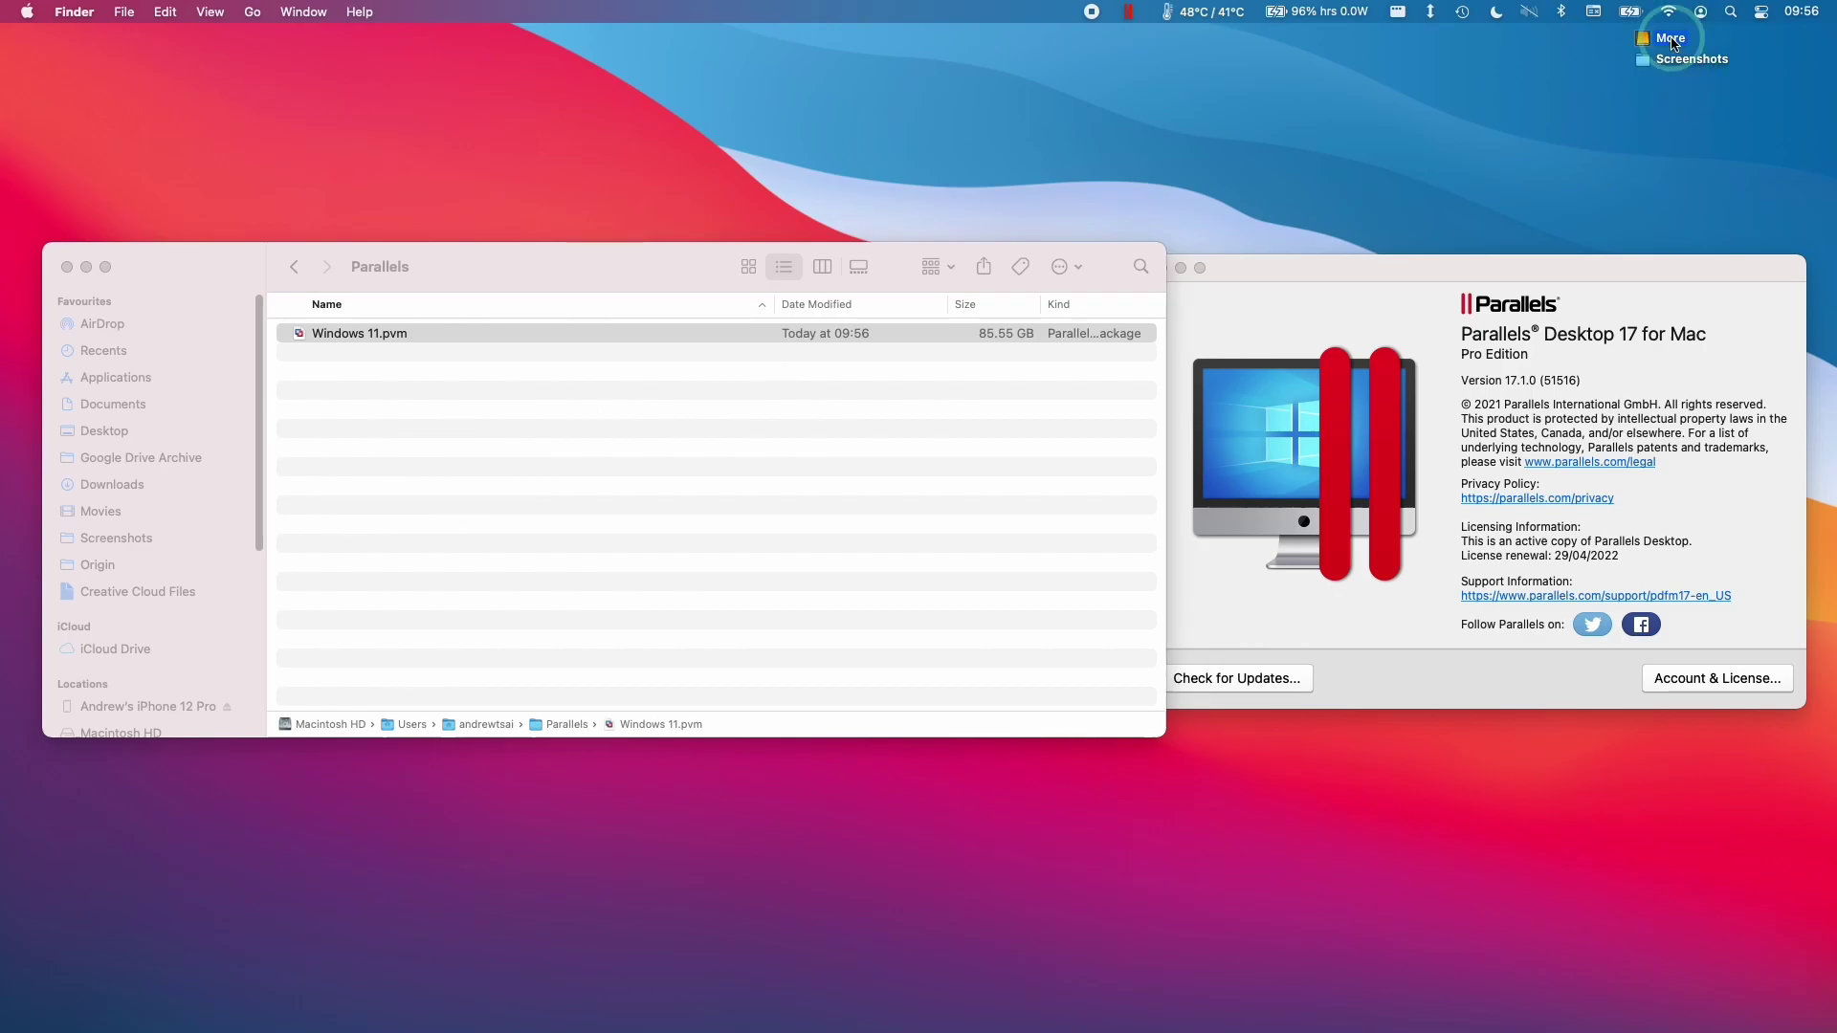
left_click_drag(861, 192, 877, 476)
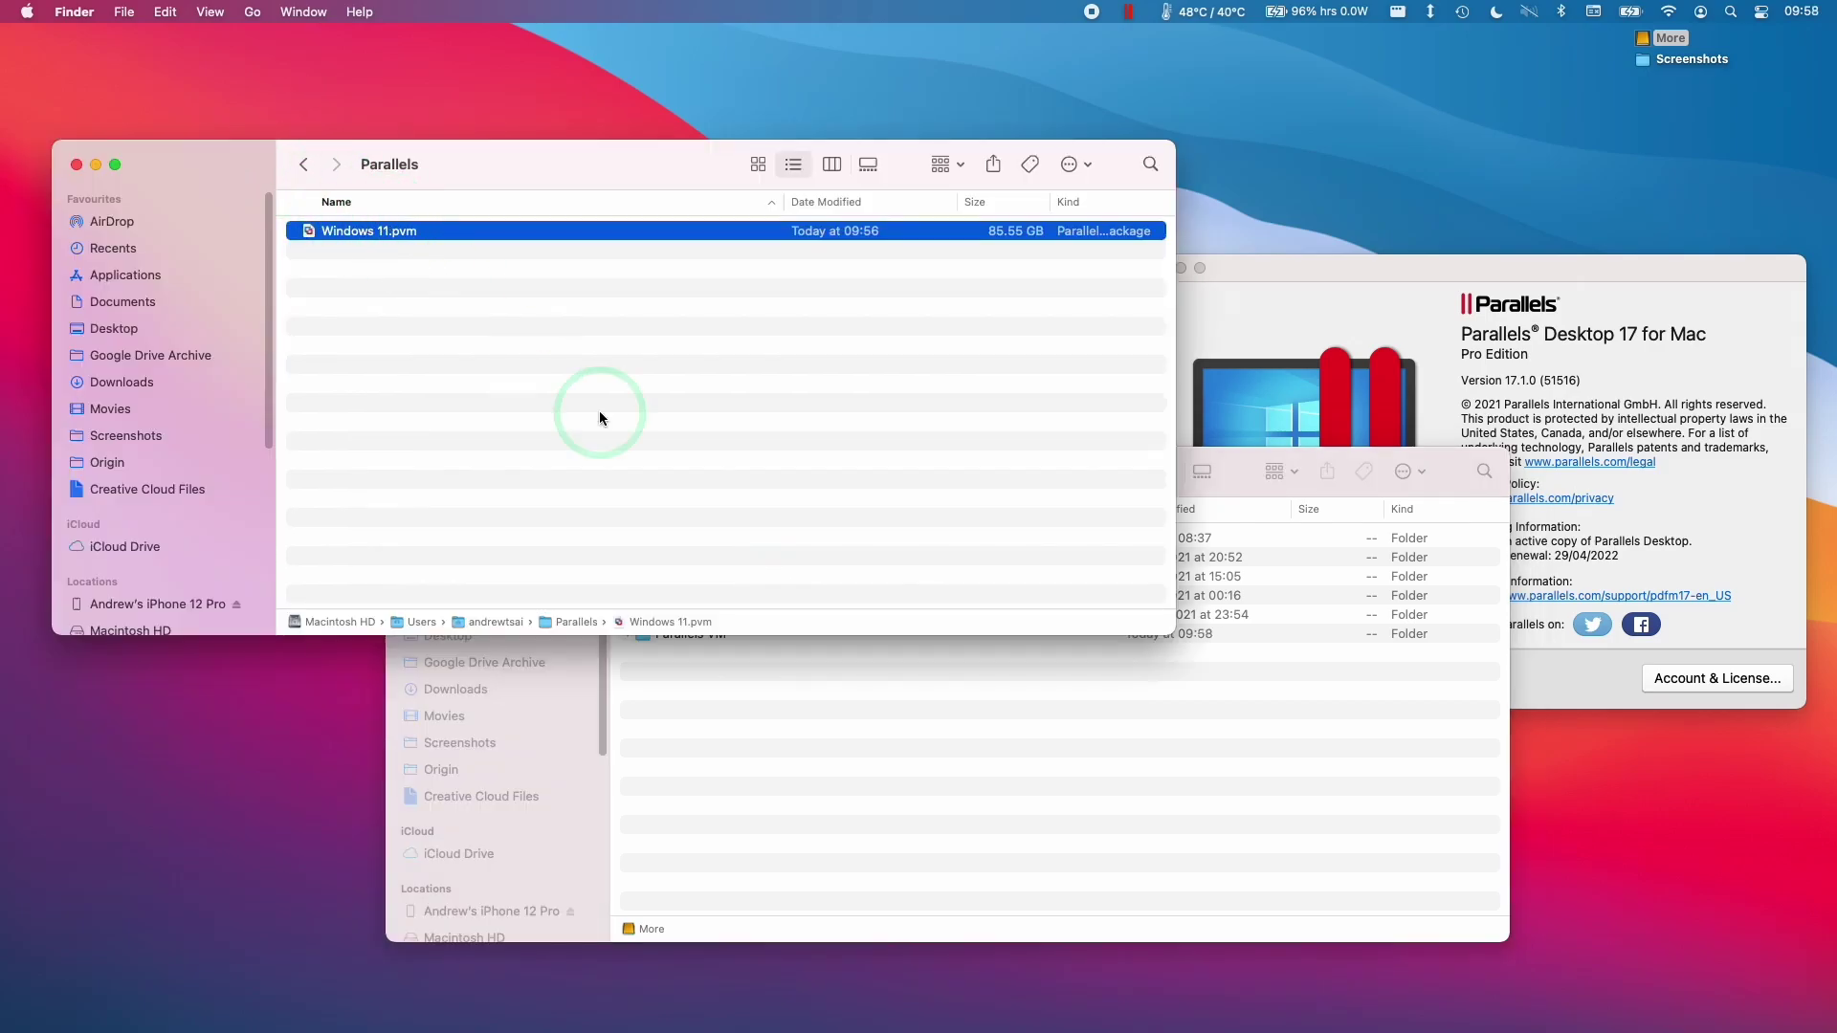
left_click(895, 756)
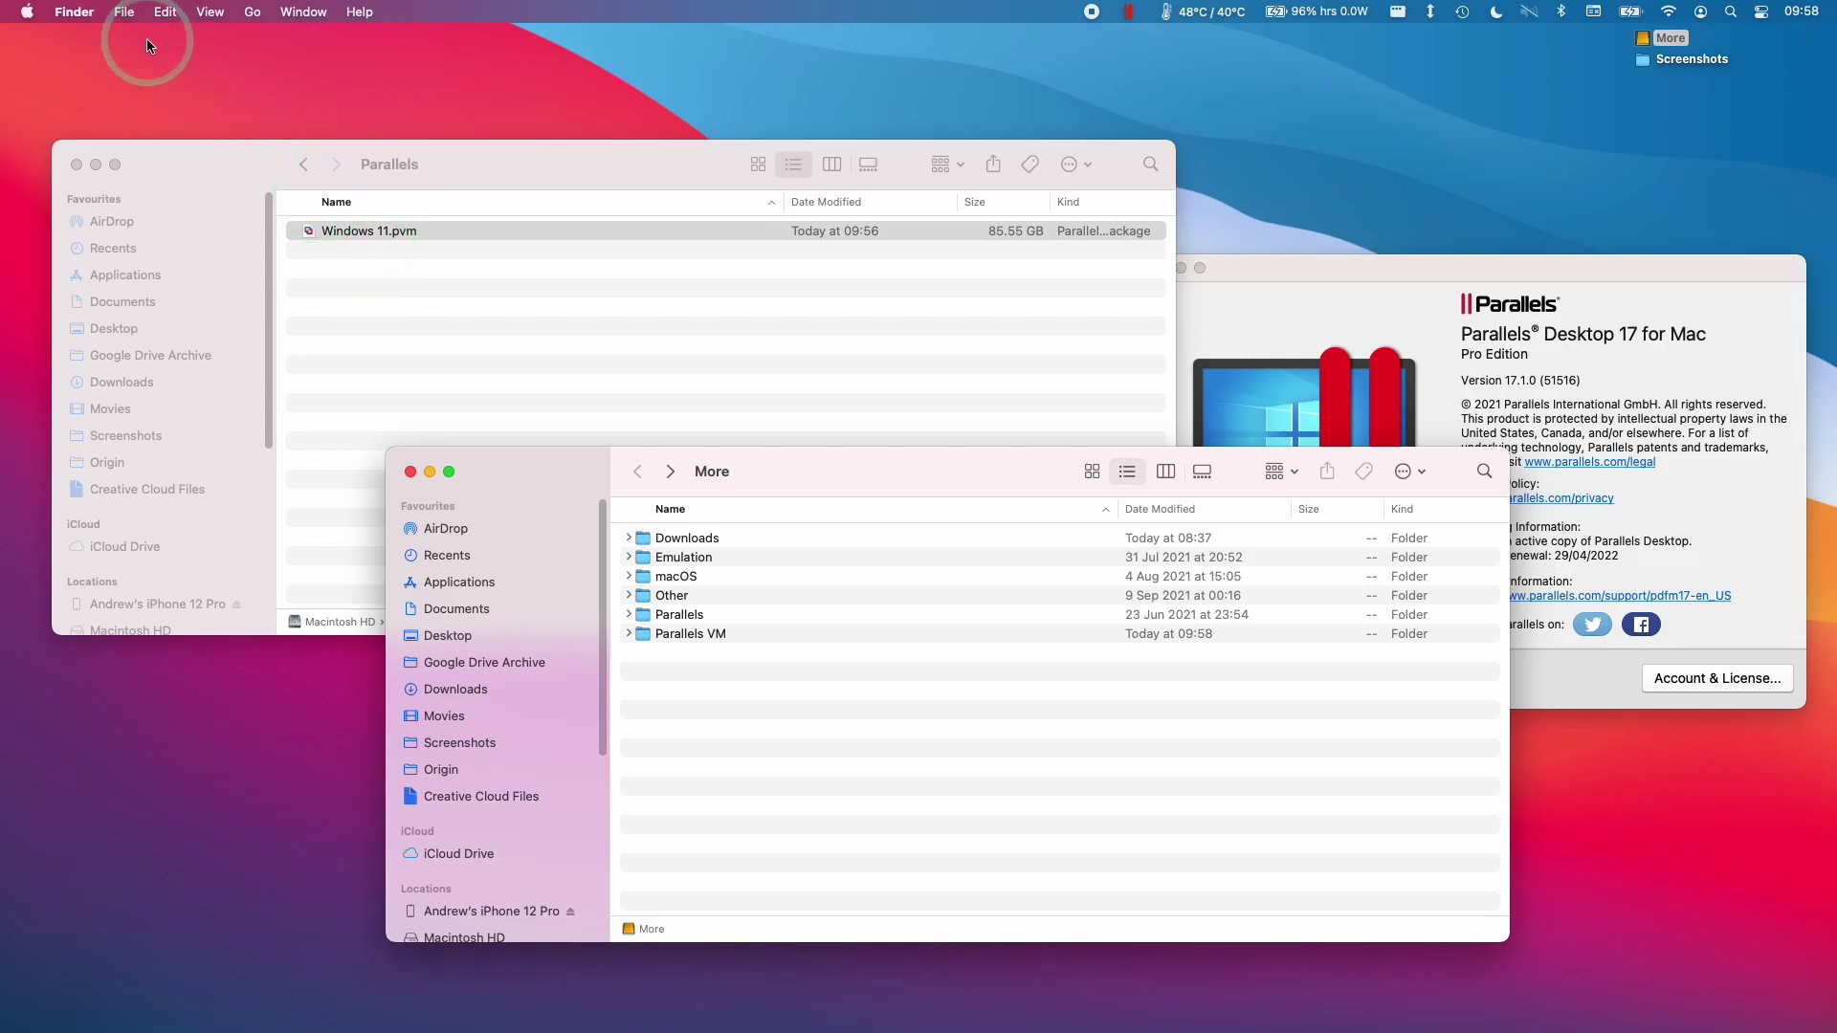
left_click(125, 12)
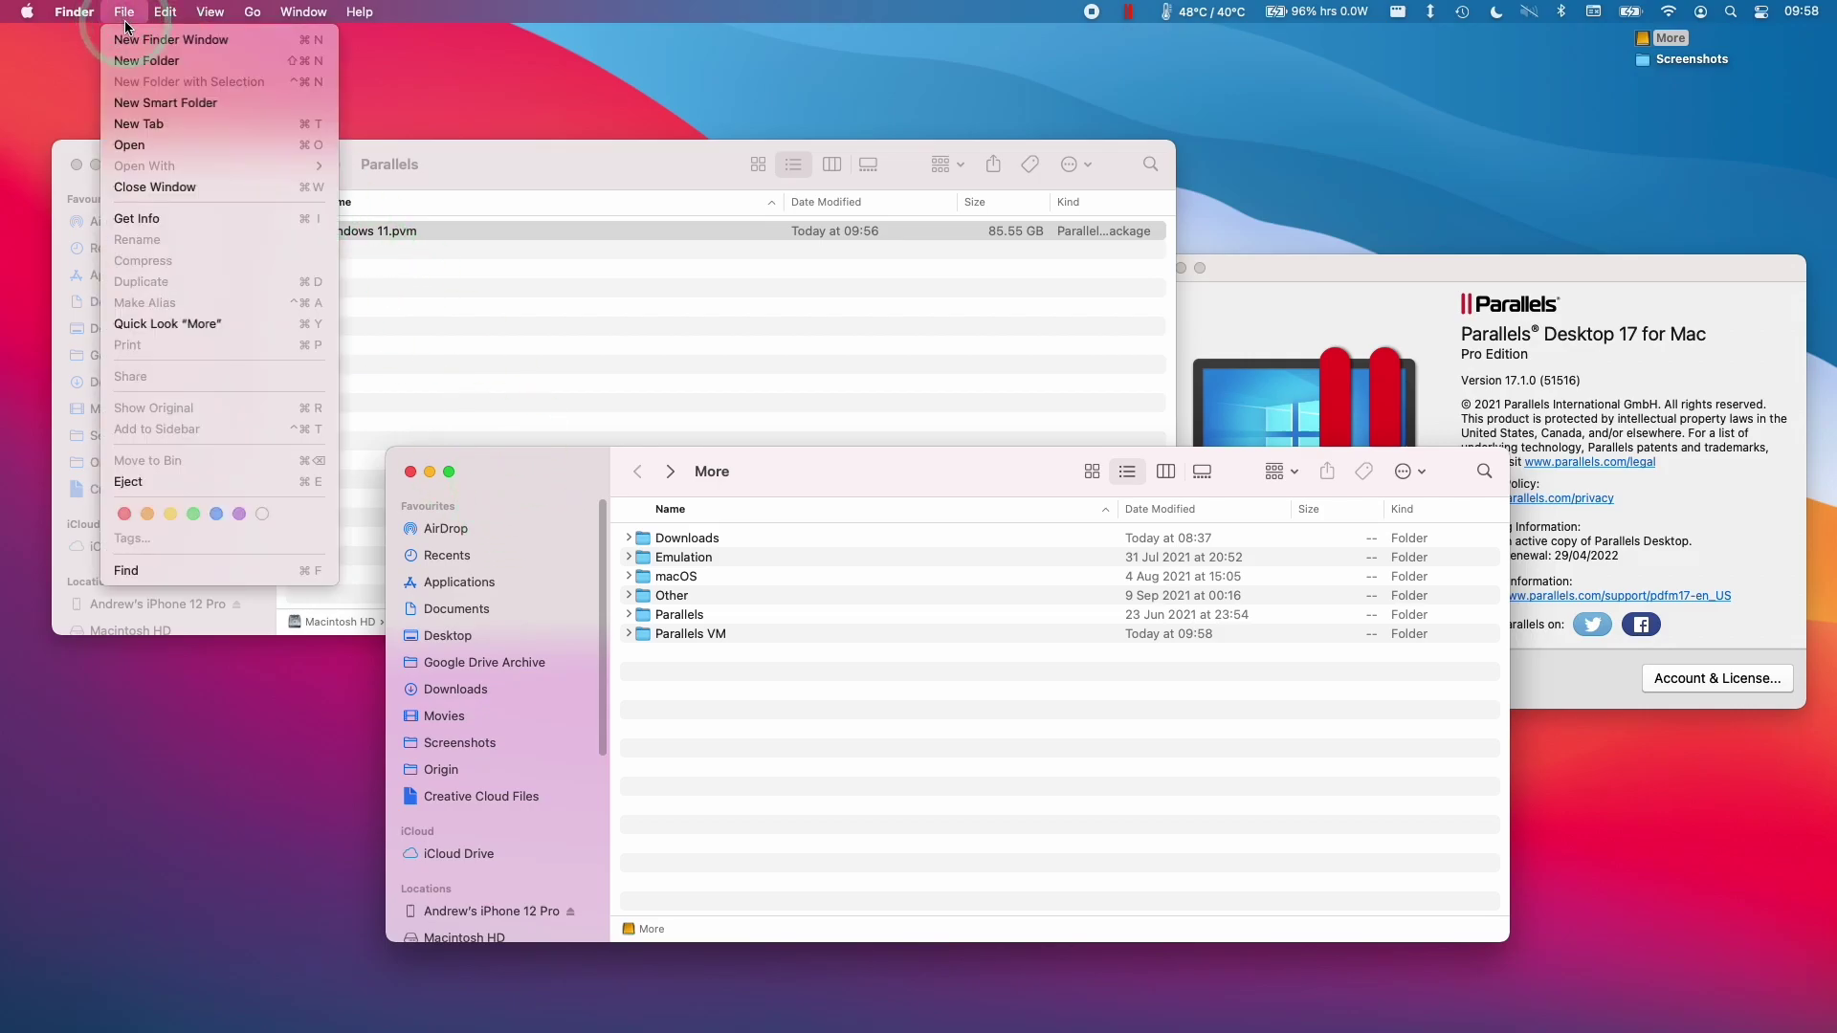
left_click(772, 360)
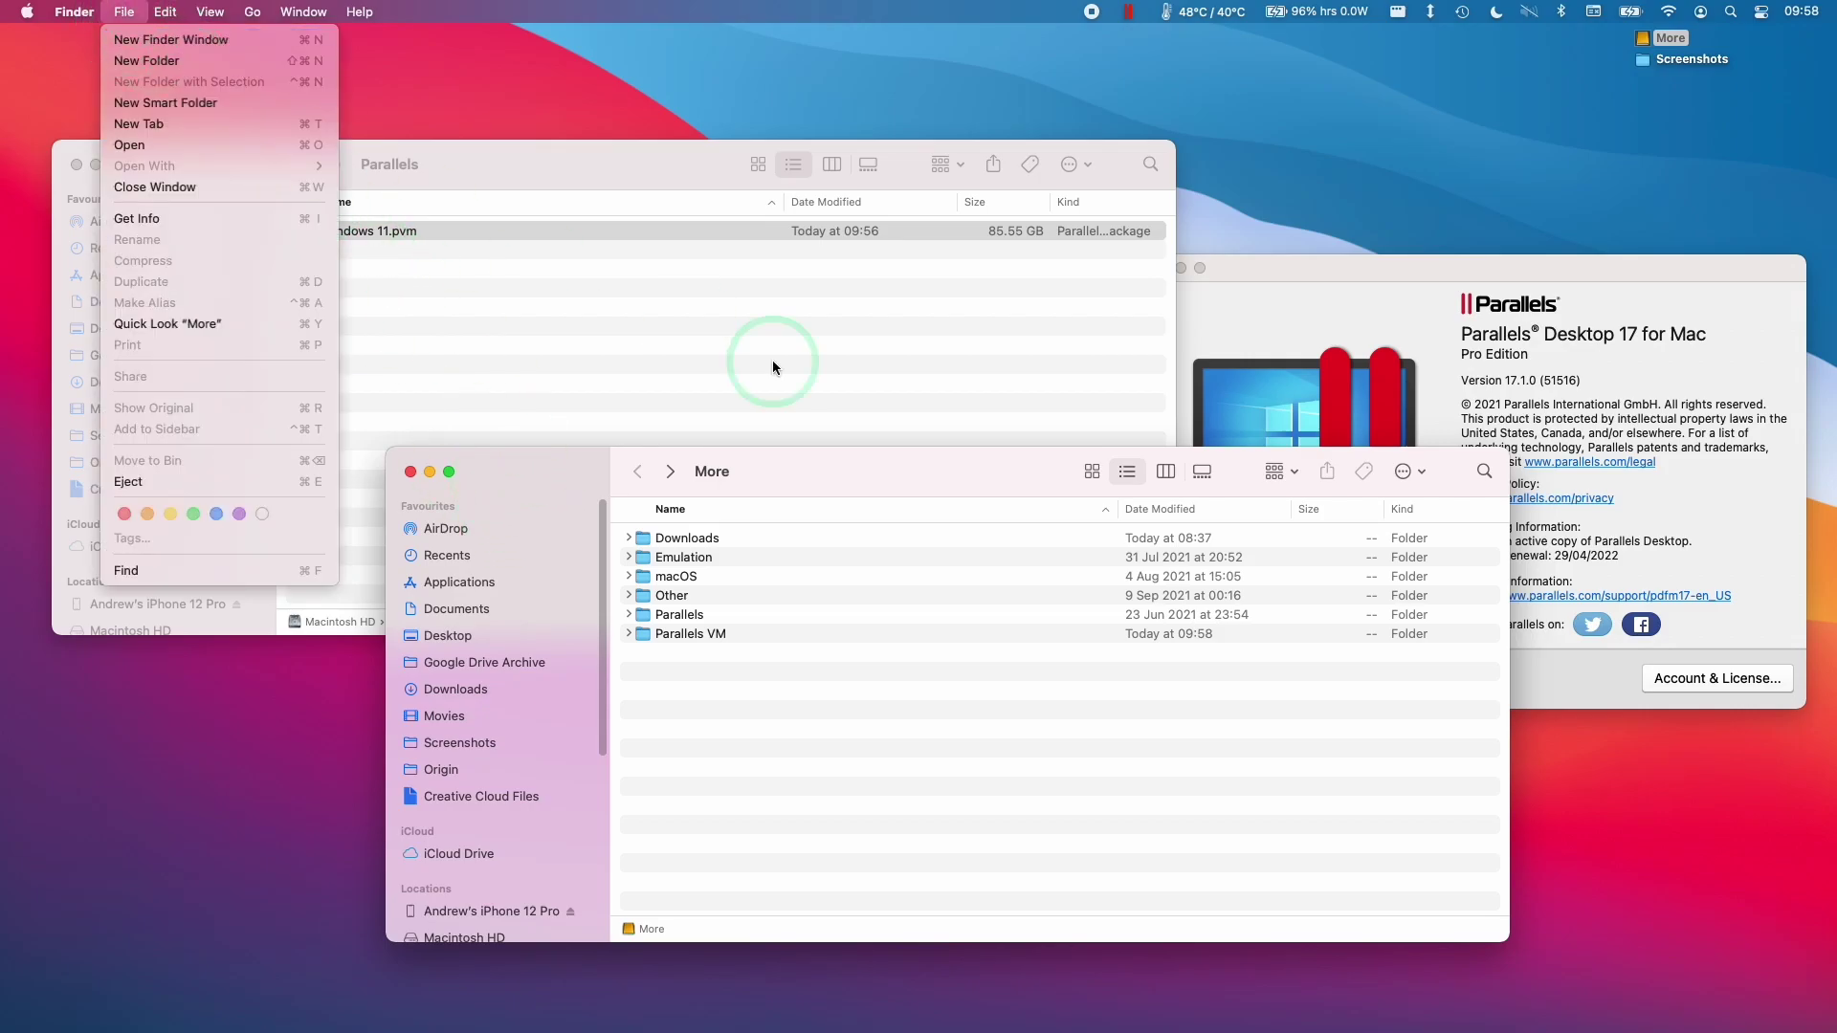
left_click(556, 254)
left_click(1082, 668)
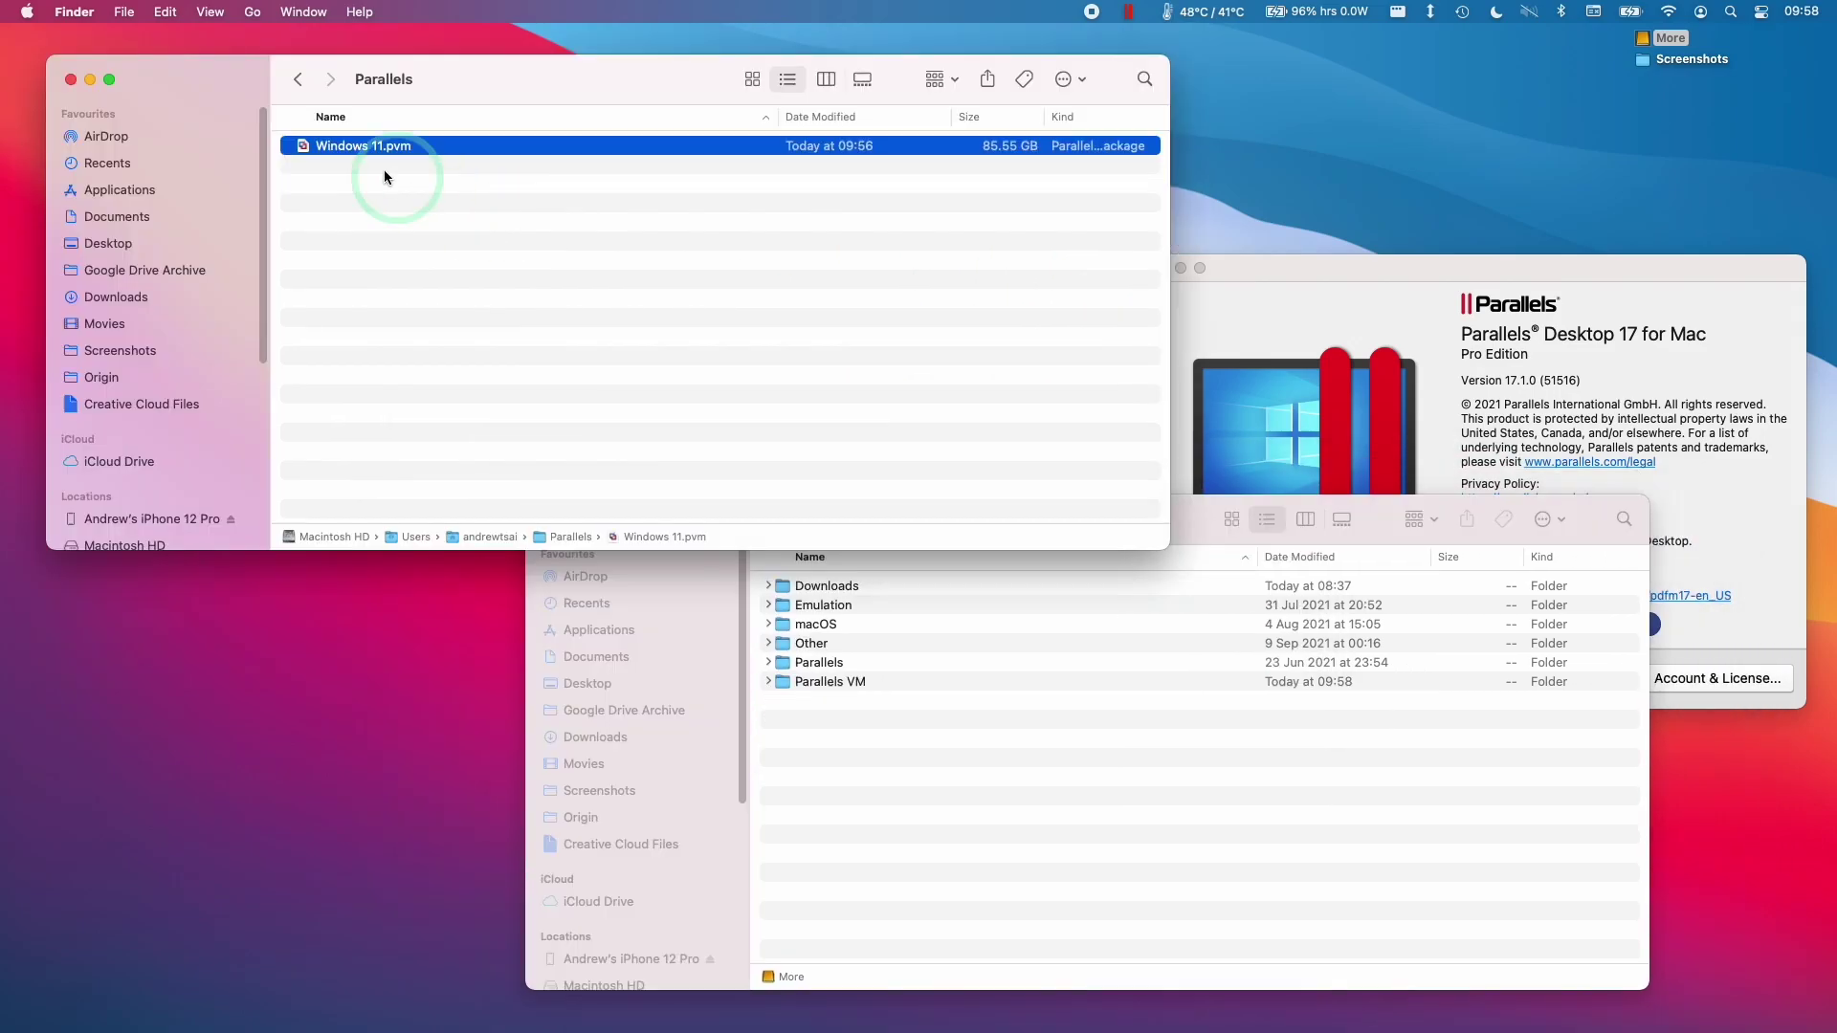
Drag Windows 11.pvm from the Parallels folder onto the More drive
left_click(350, 149)
left_click_drag(351, 150, 673, 326)
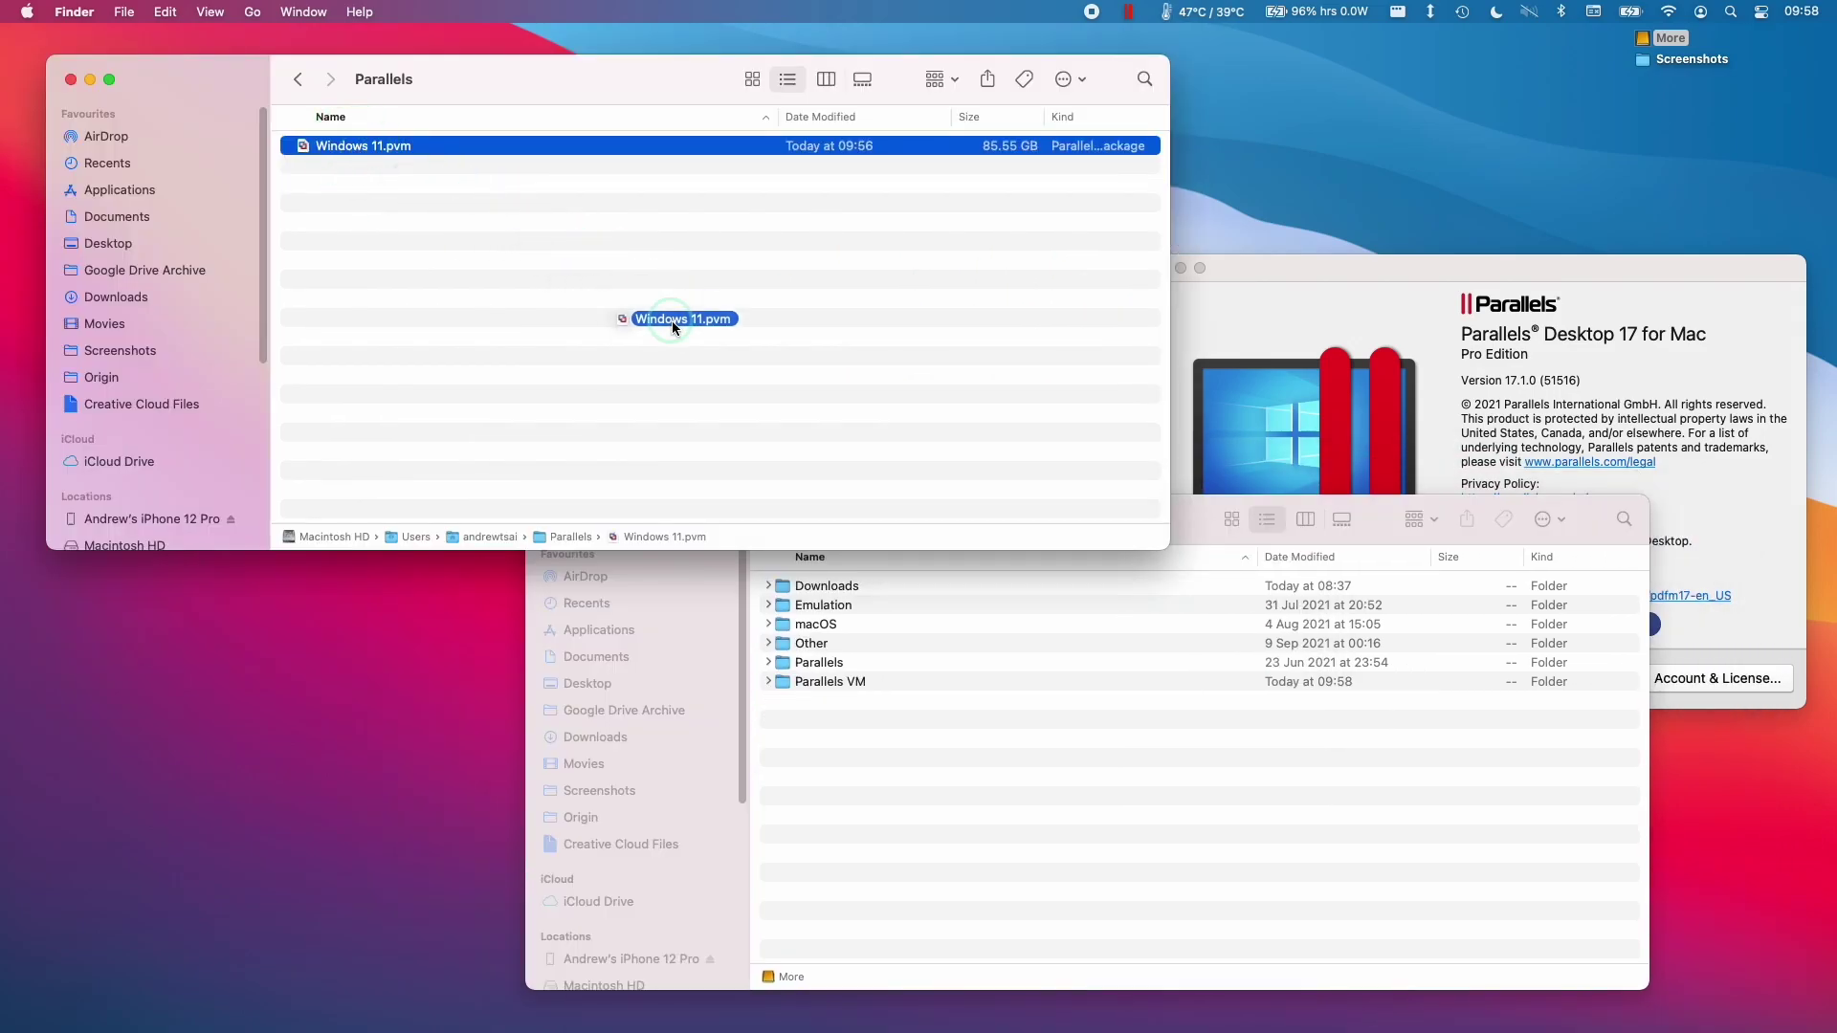
left_click_drag(754, 495, 909, 718)
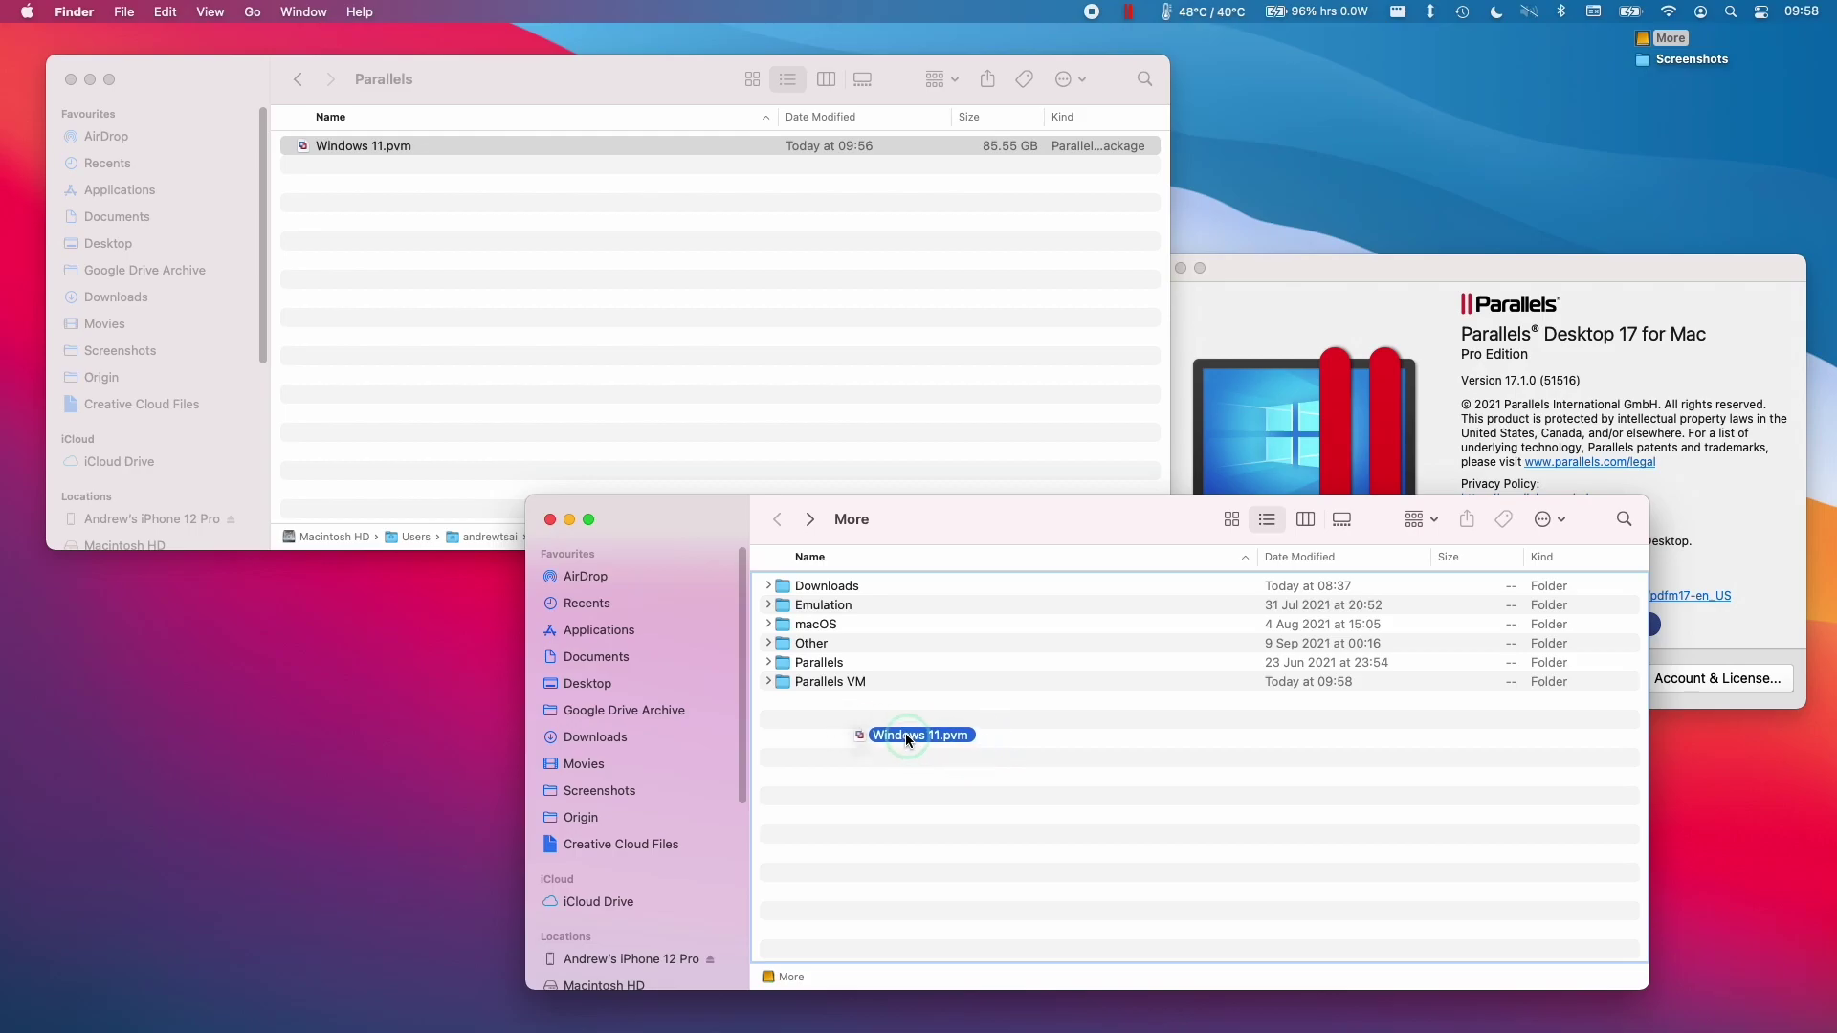
left_click_drag(892, 745, 891, 745)
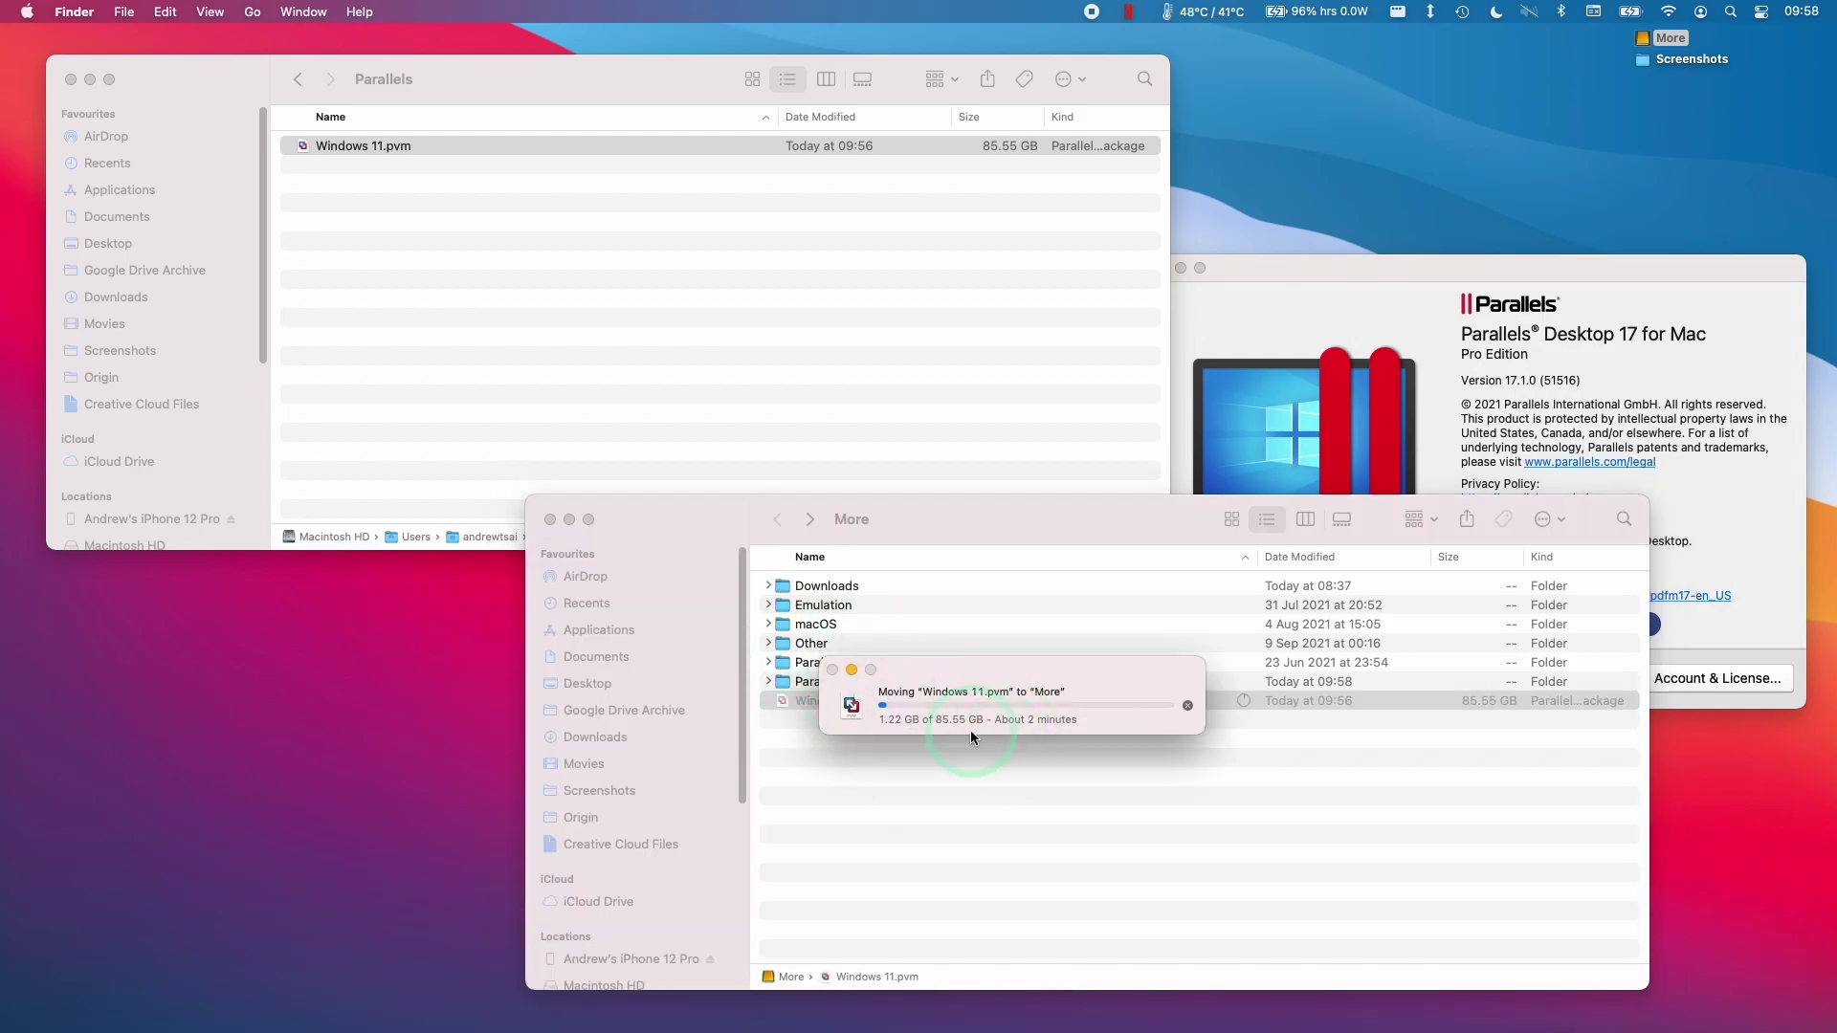
left_click_drag(984, 677, 1018, 607)
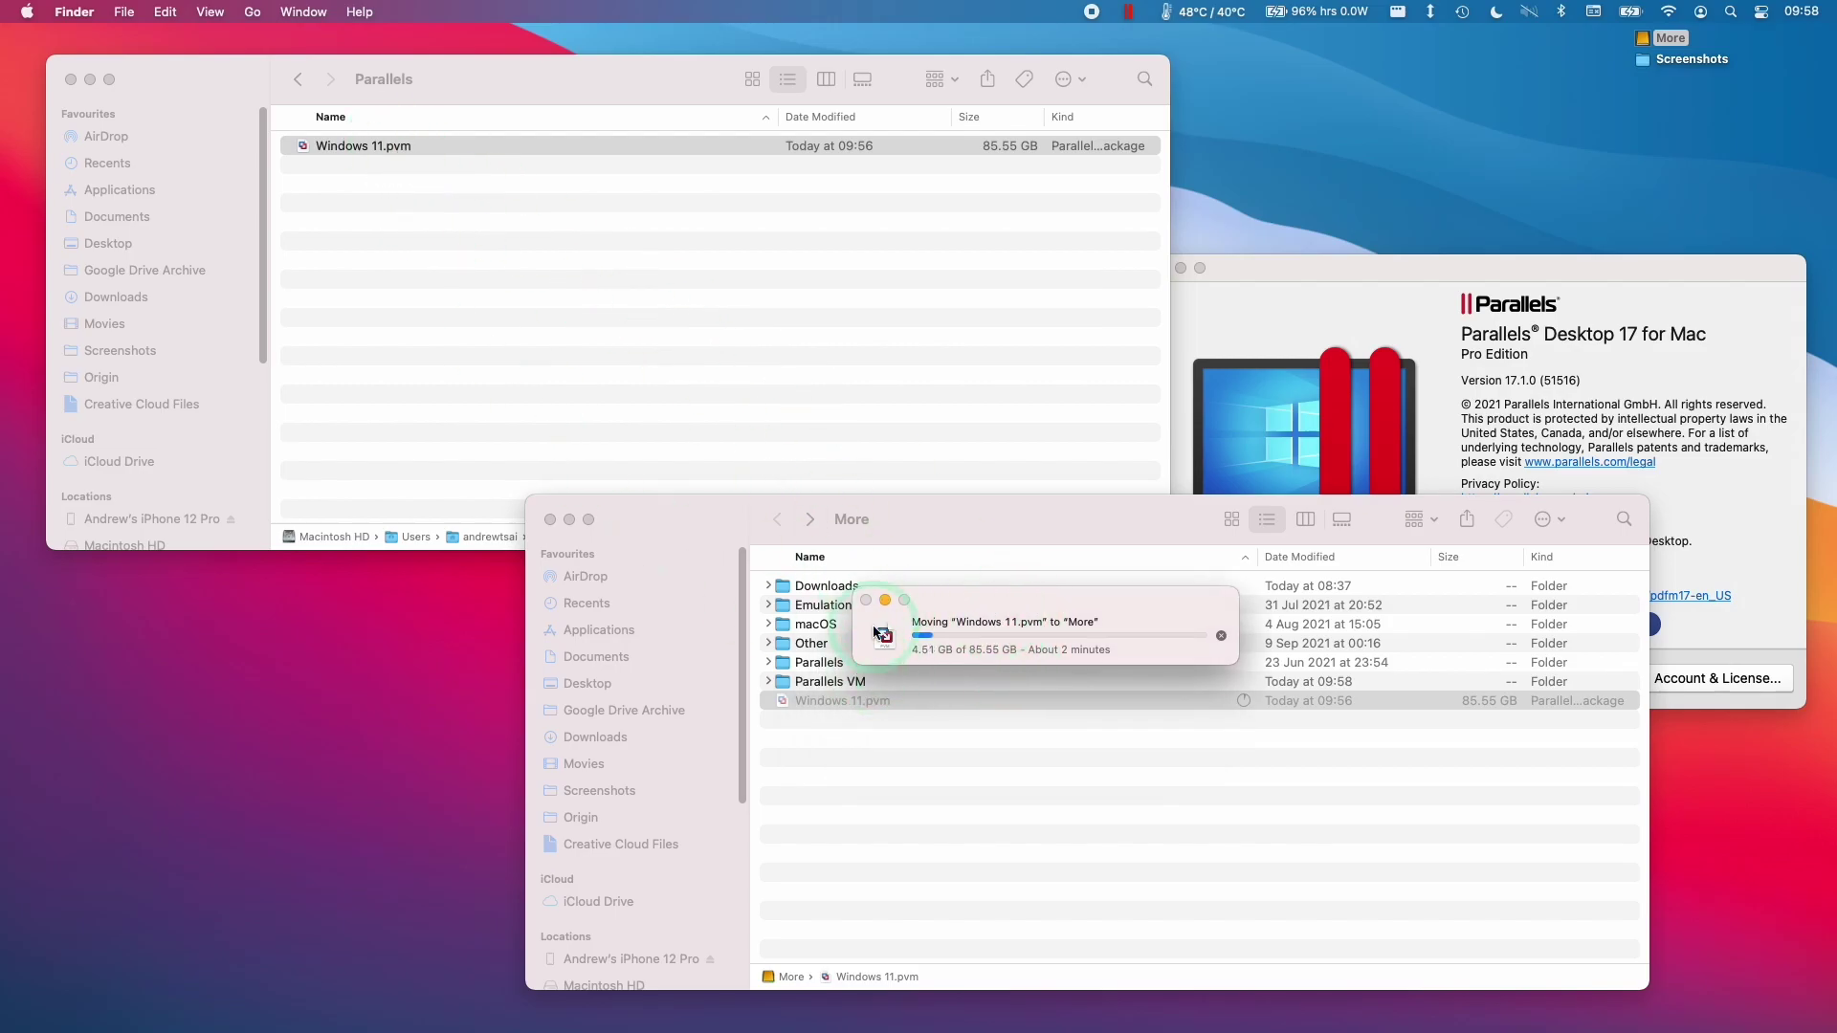
Rearrange the Finder windows to watch the Move progress until it completes
left_click(427, 199)
left_click(712, 497)
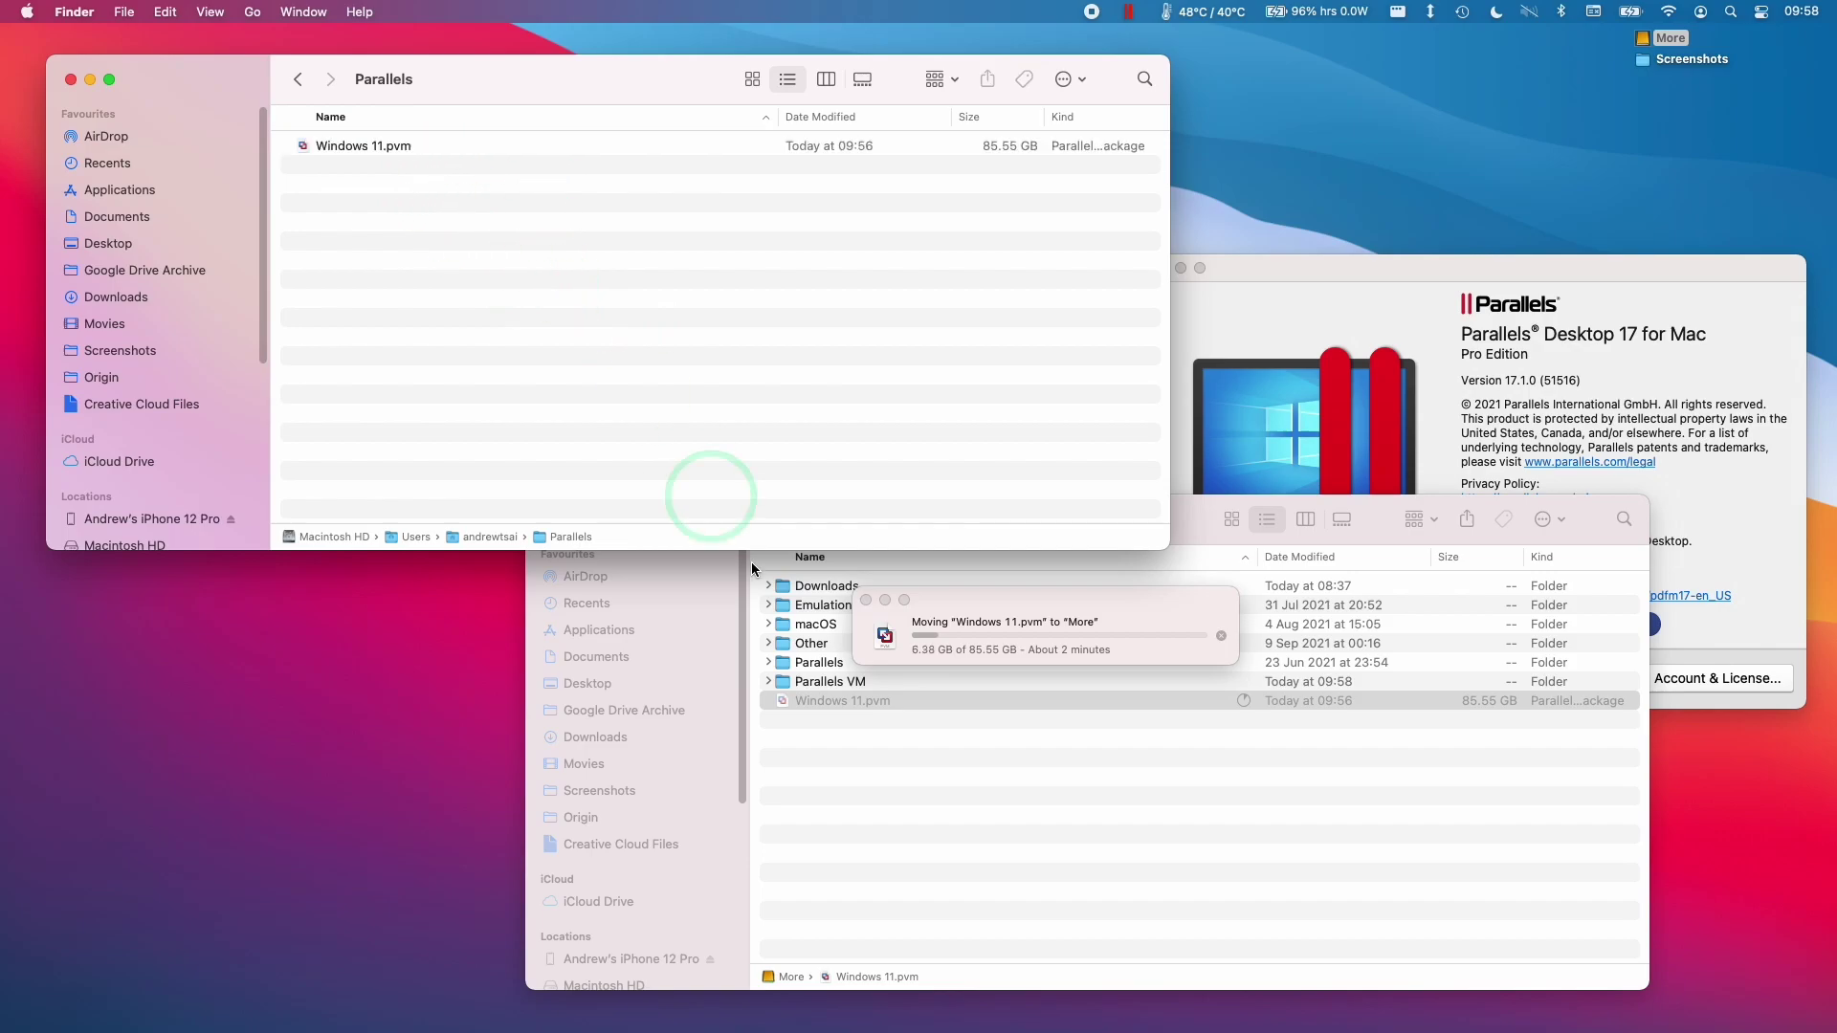
left_click(943, 791)
left_click_drag(943, 525, 943, 758)
left_click_drag(985, 695, 985, 449)
left_click_drag(973, 751, 974, 532)
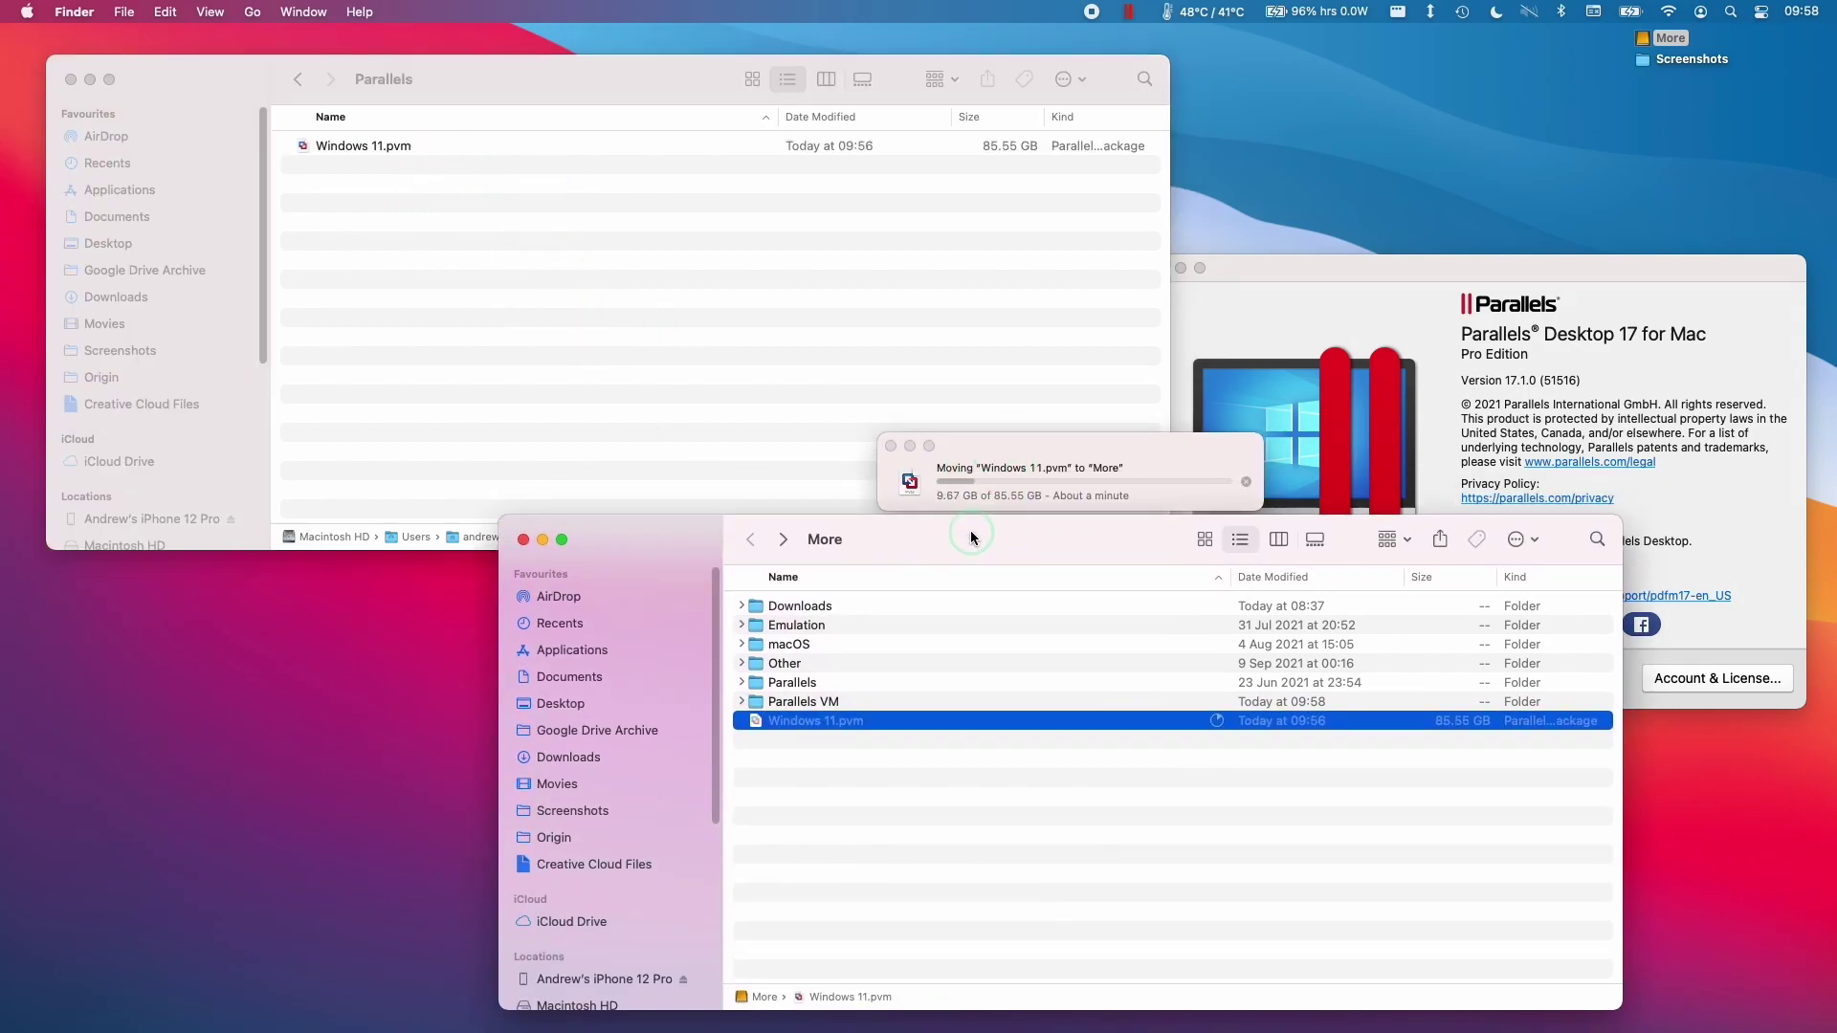
left_click(1003, 461)
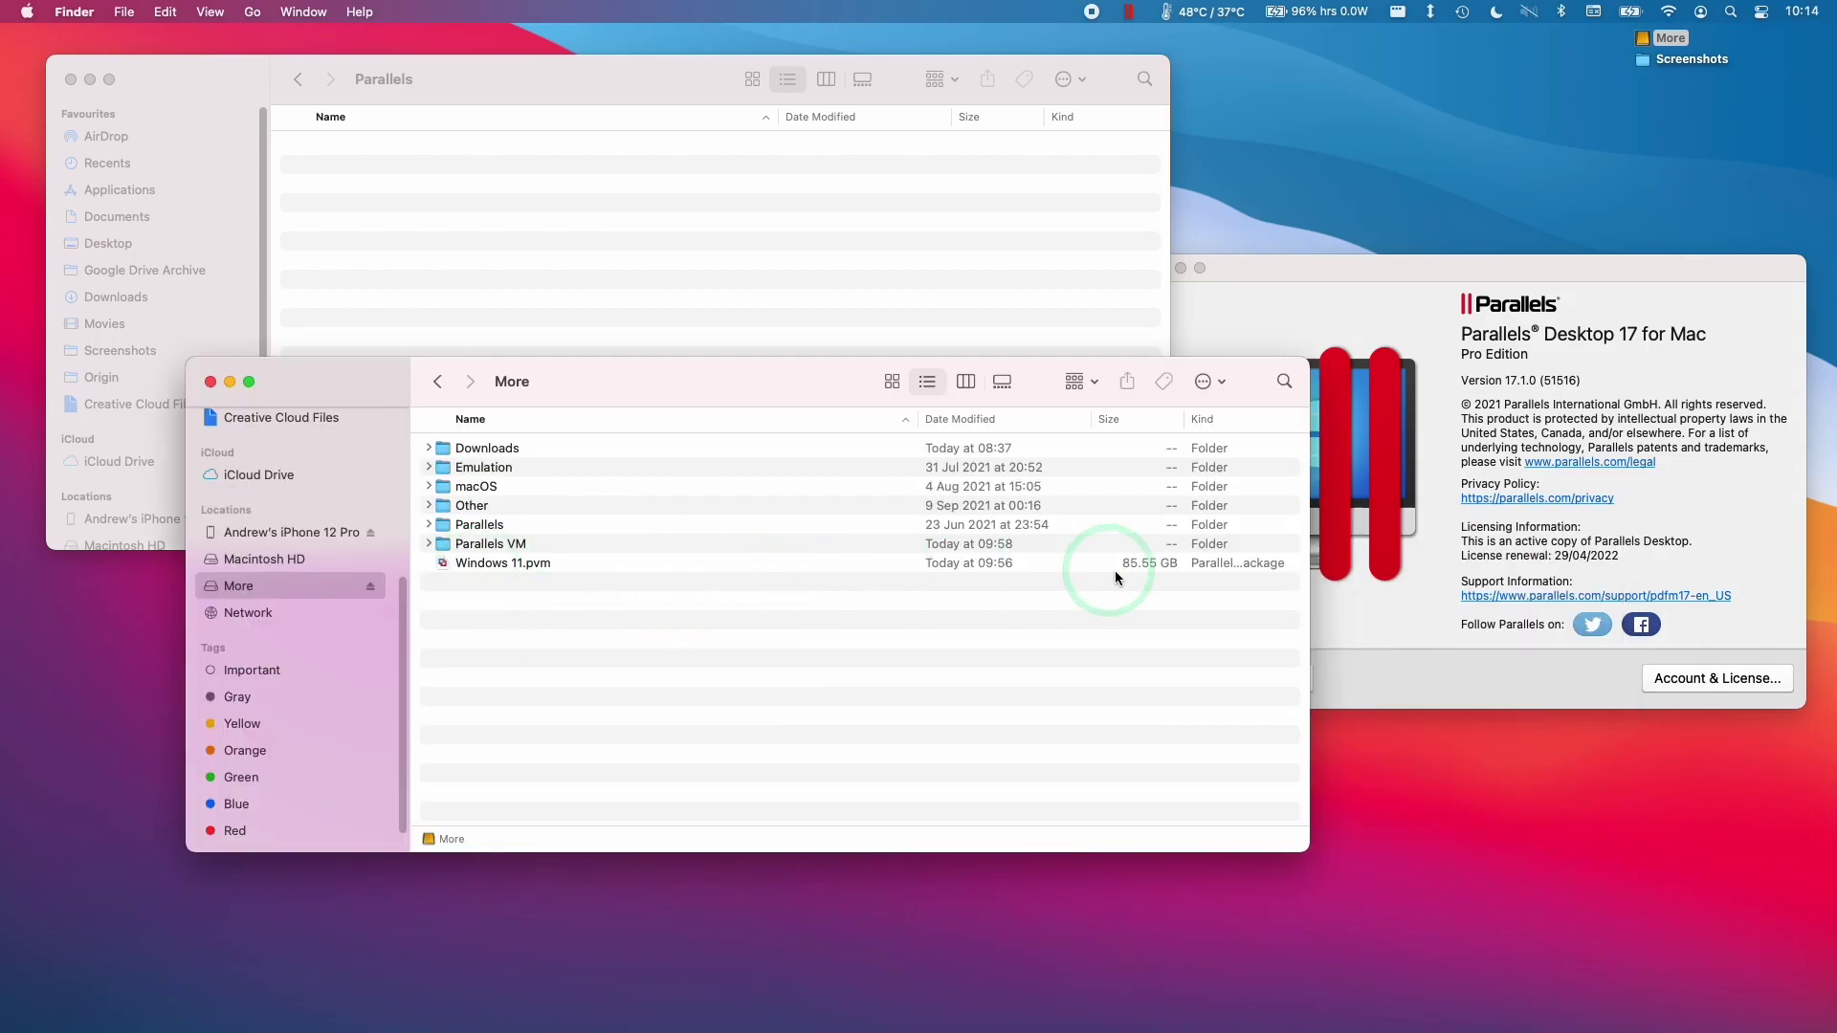
Close the emptied Parallels folder and remove the old Windows 11 entry from Control Center
left_click(1116, 568)
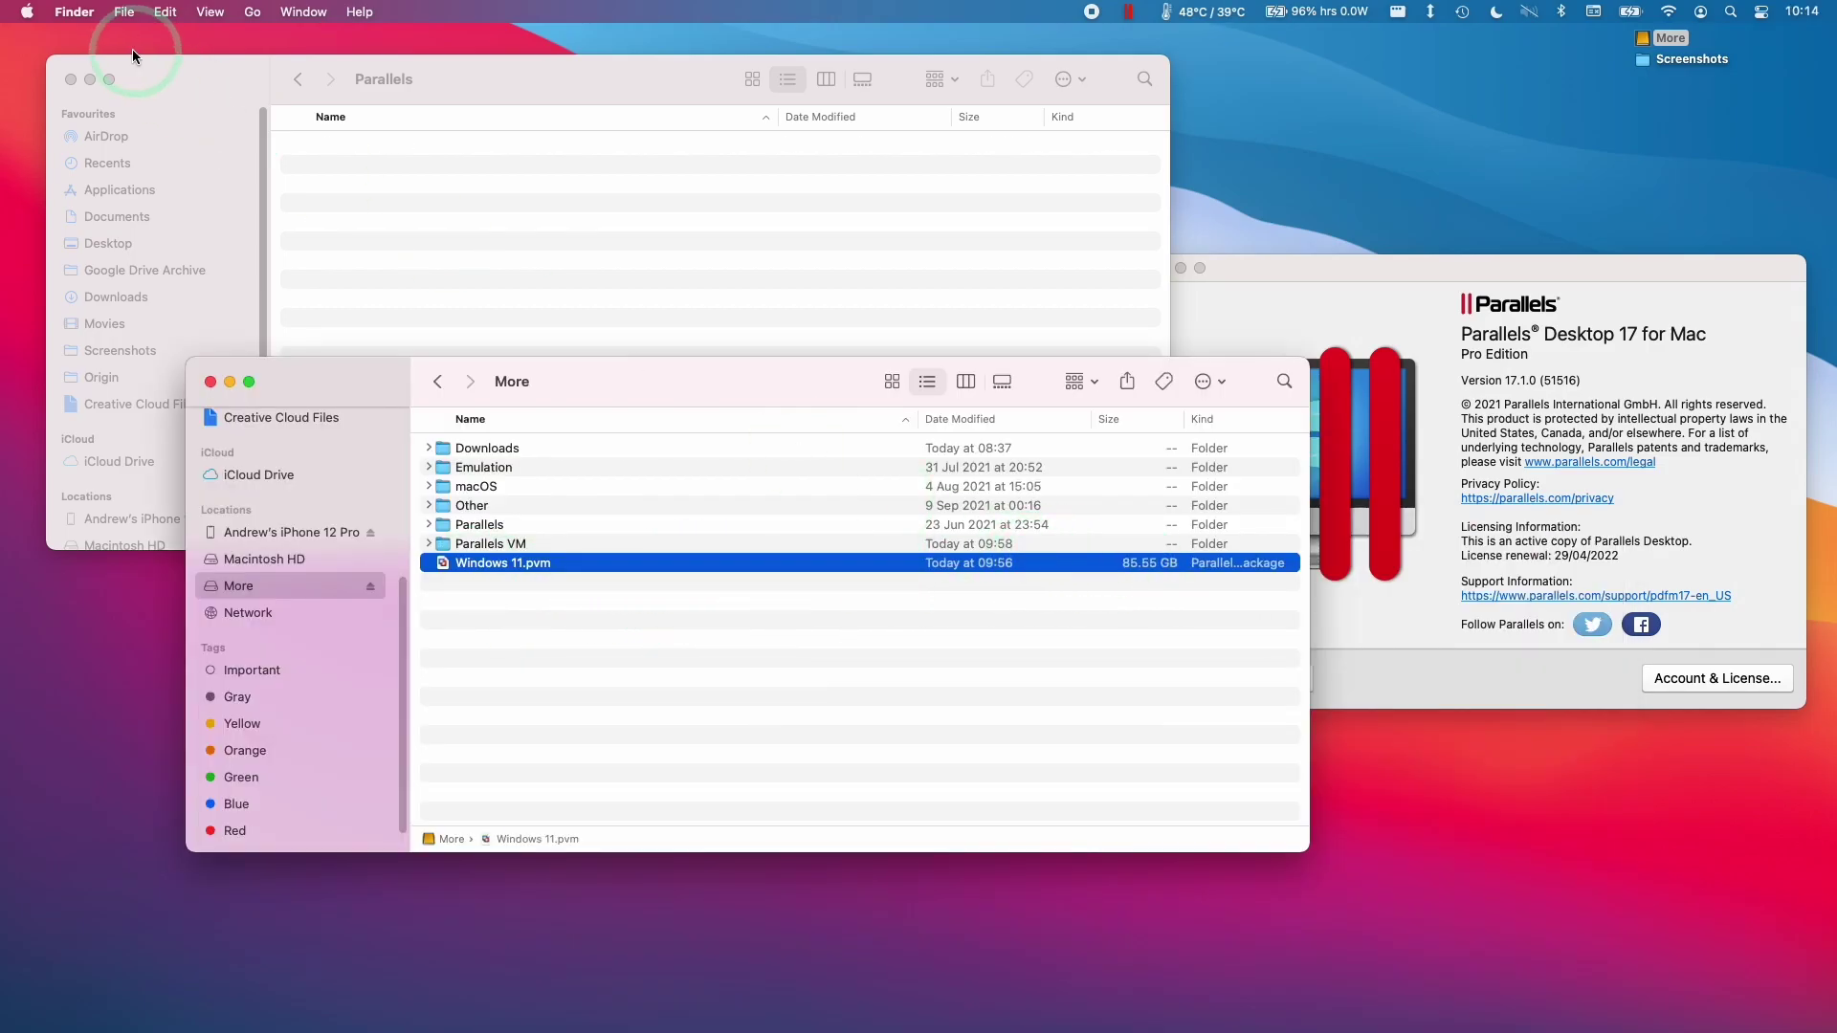
left_click(69, 80)
left_click(1129, 12)
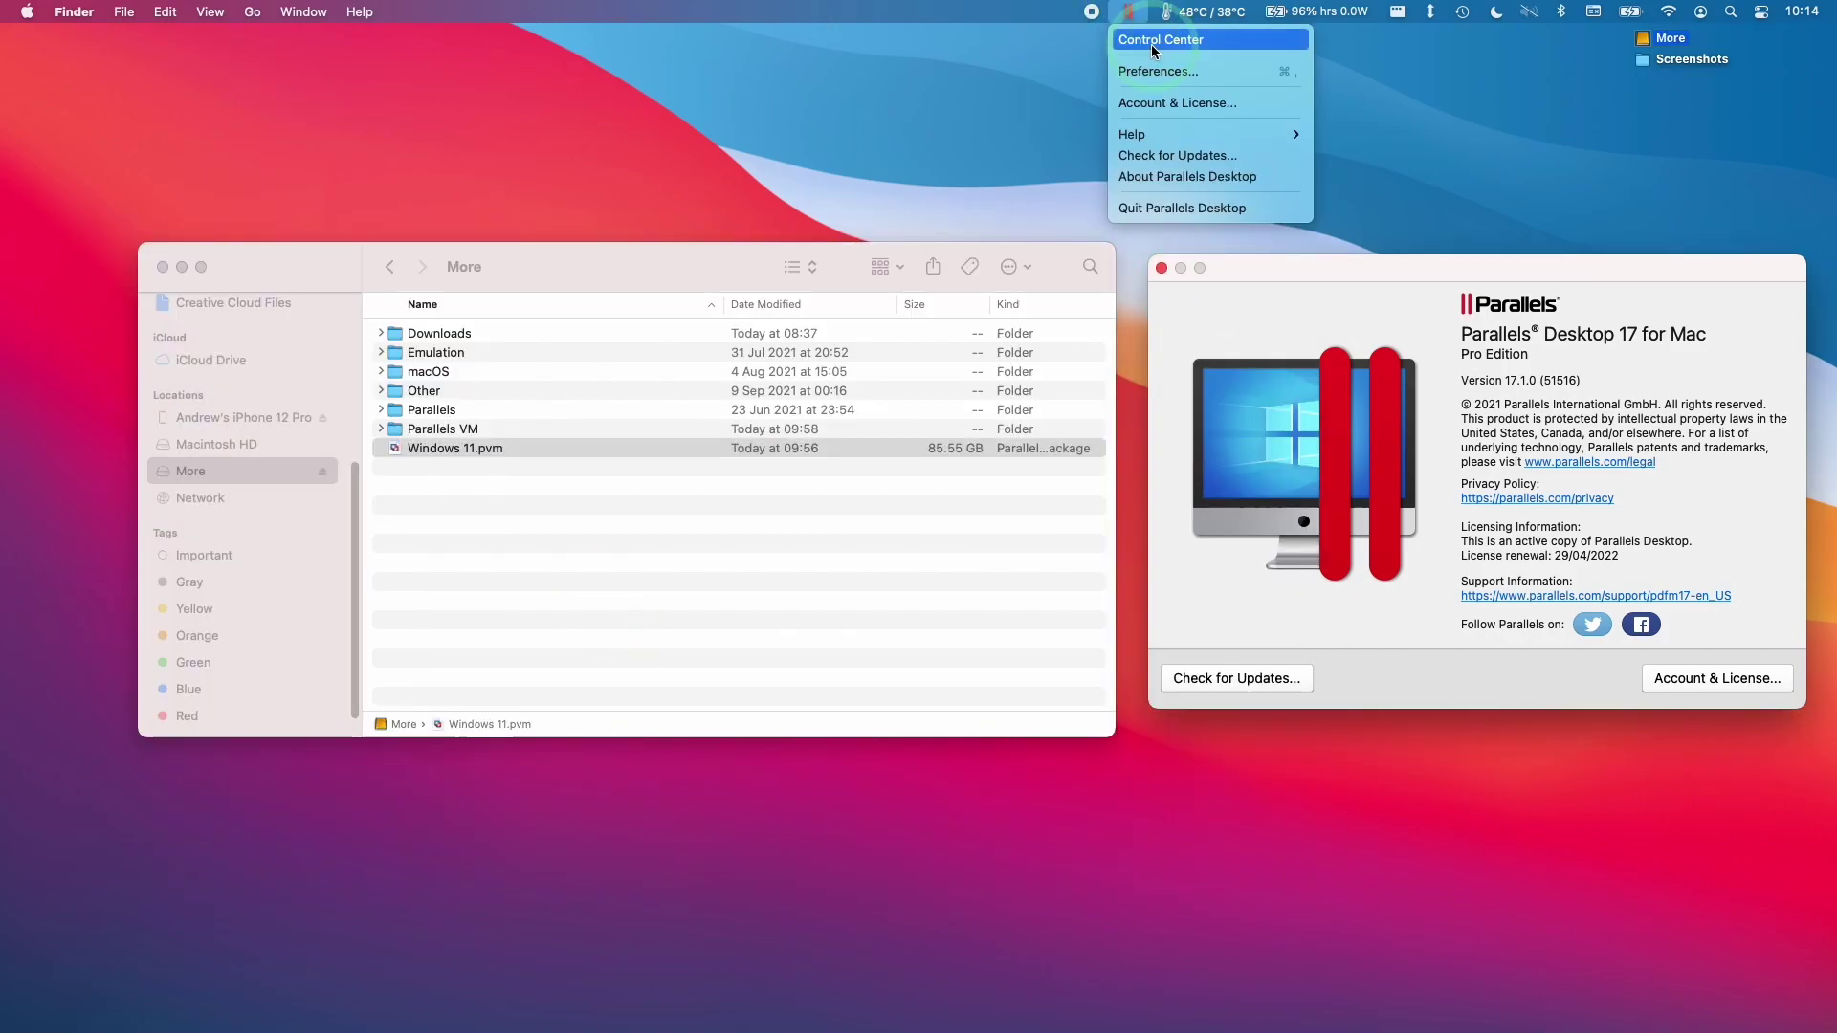
left_click(1151, 42)
left_click_drag(623, 513, 670, 179)
right_click(659, 268)
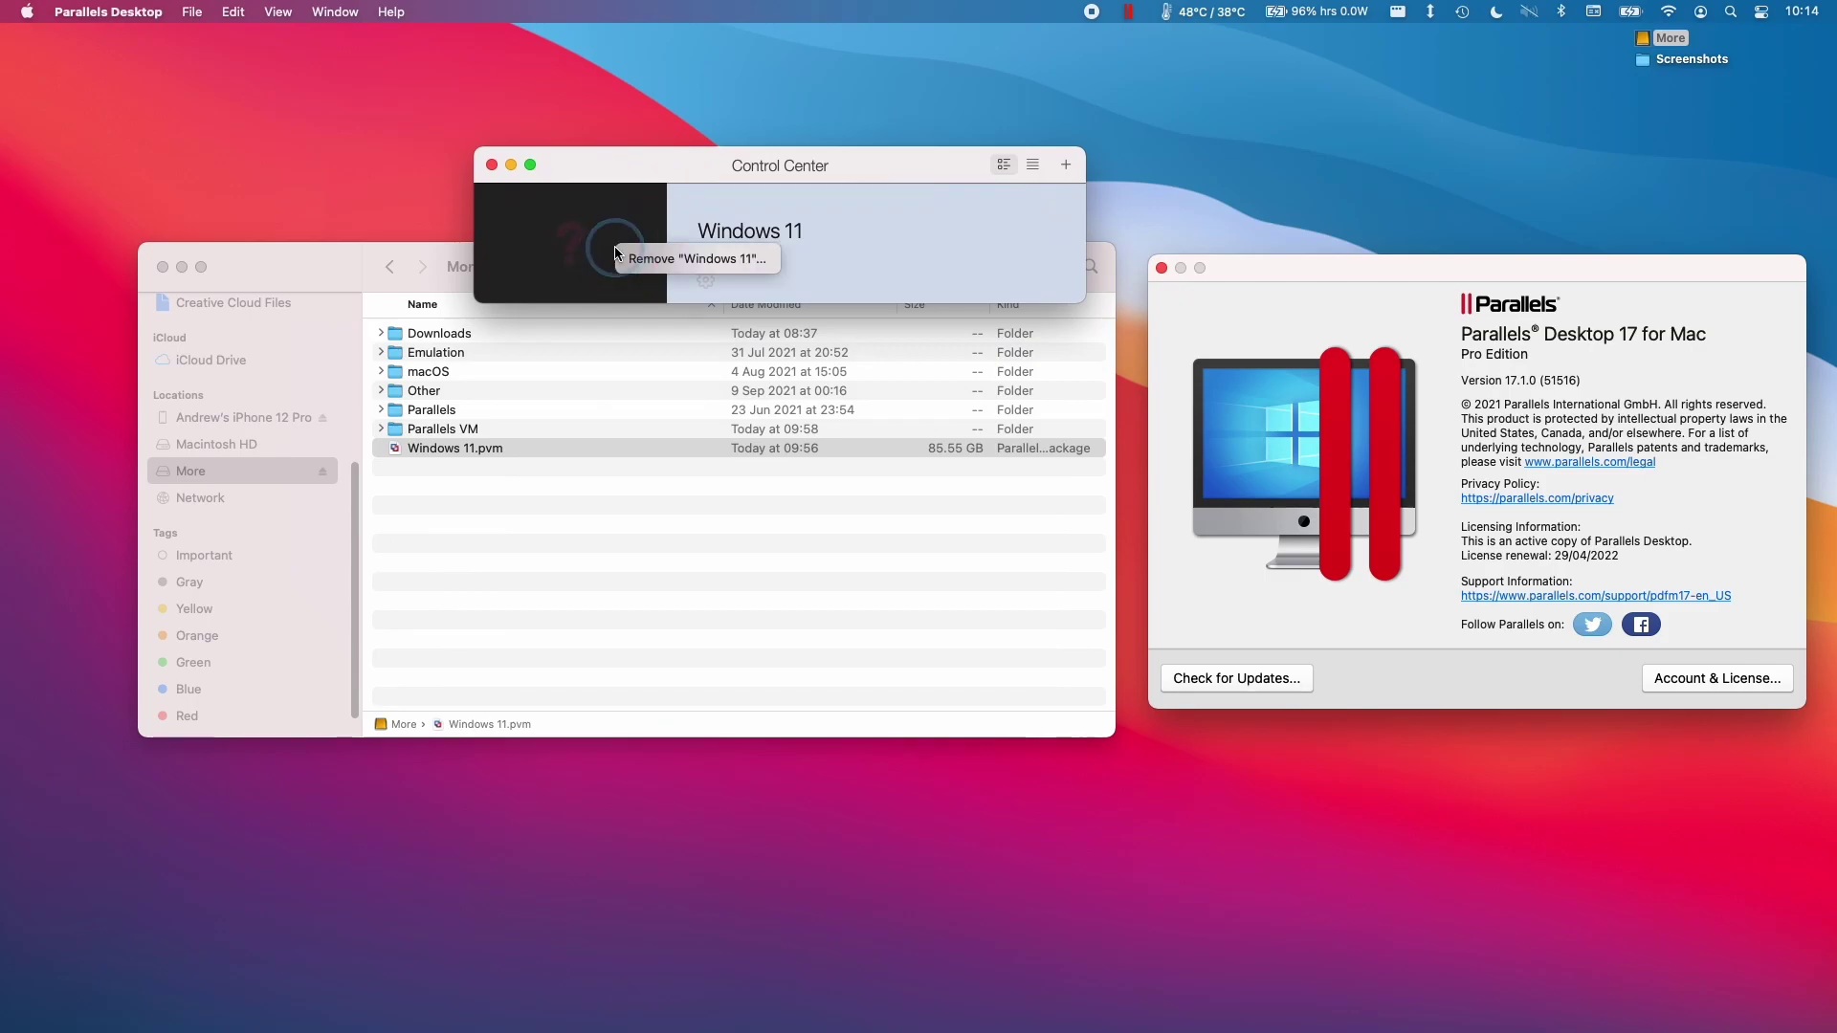
left_click(659, 268)
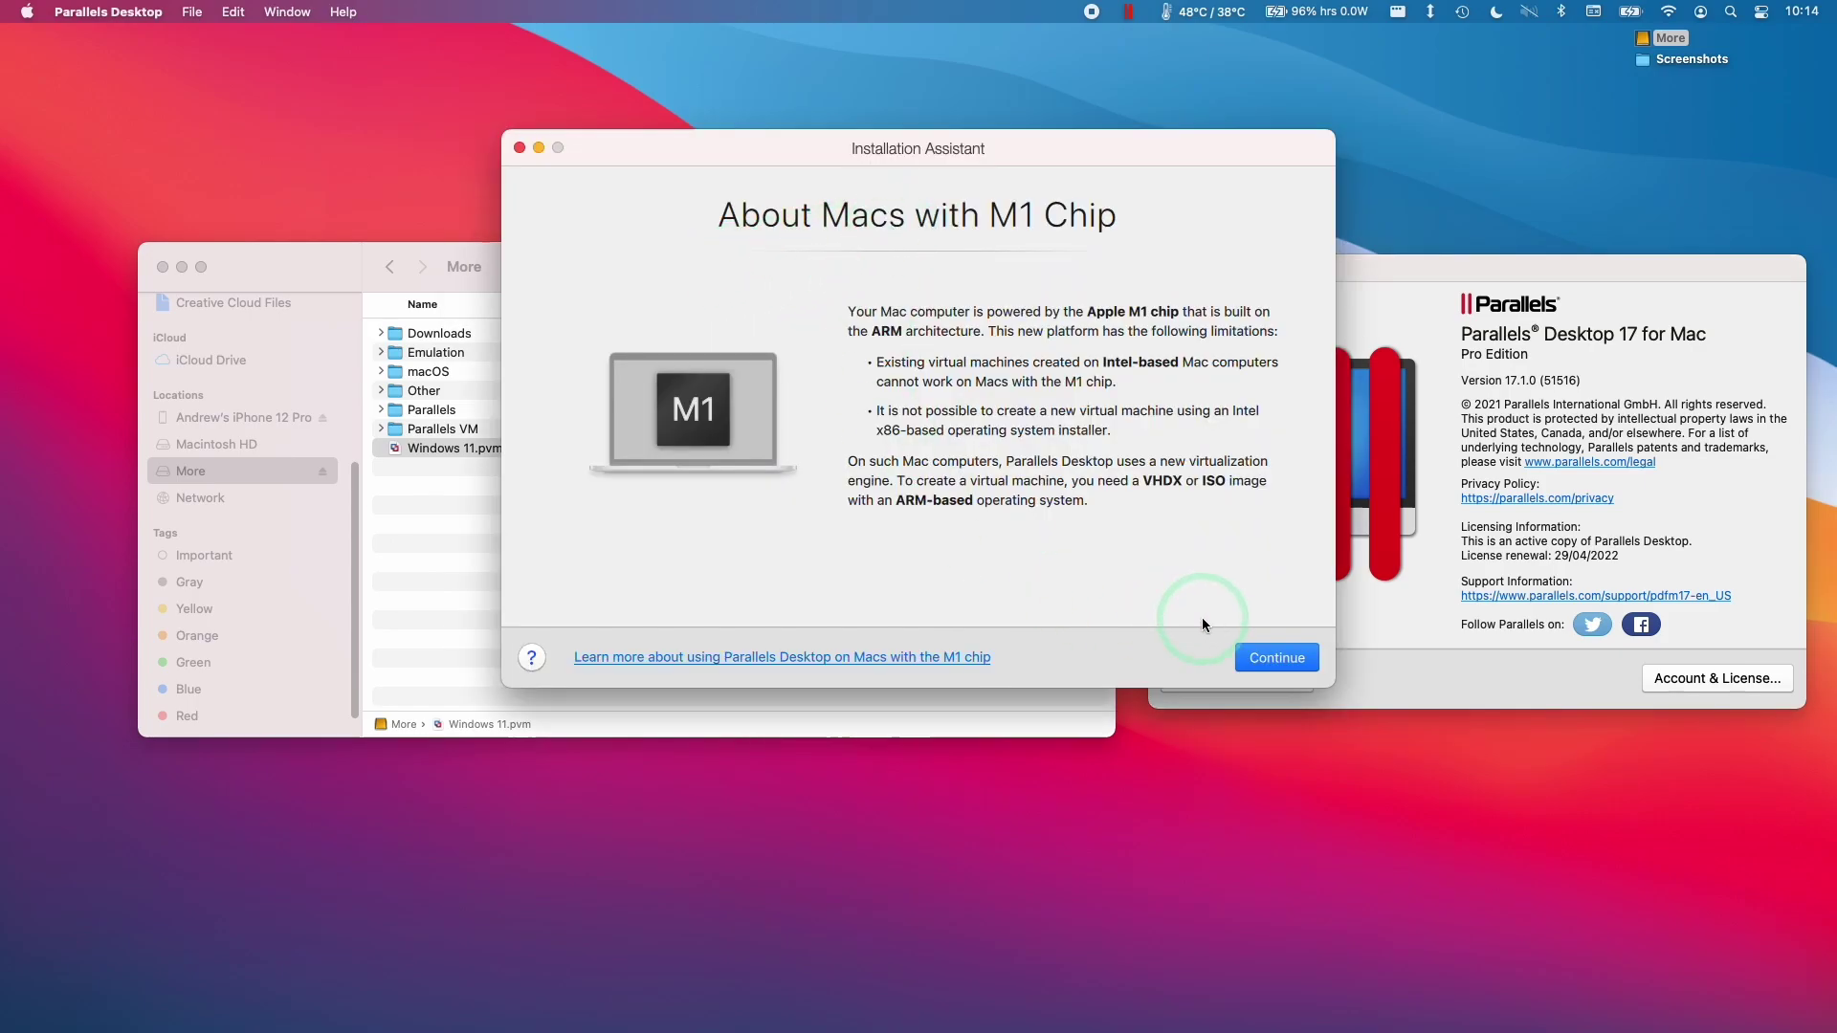
Browse to Windows 11.pvm on the More drive, then close the Installation Assistant
left_click(1242, 657)
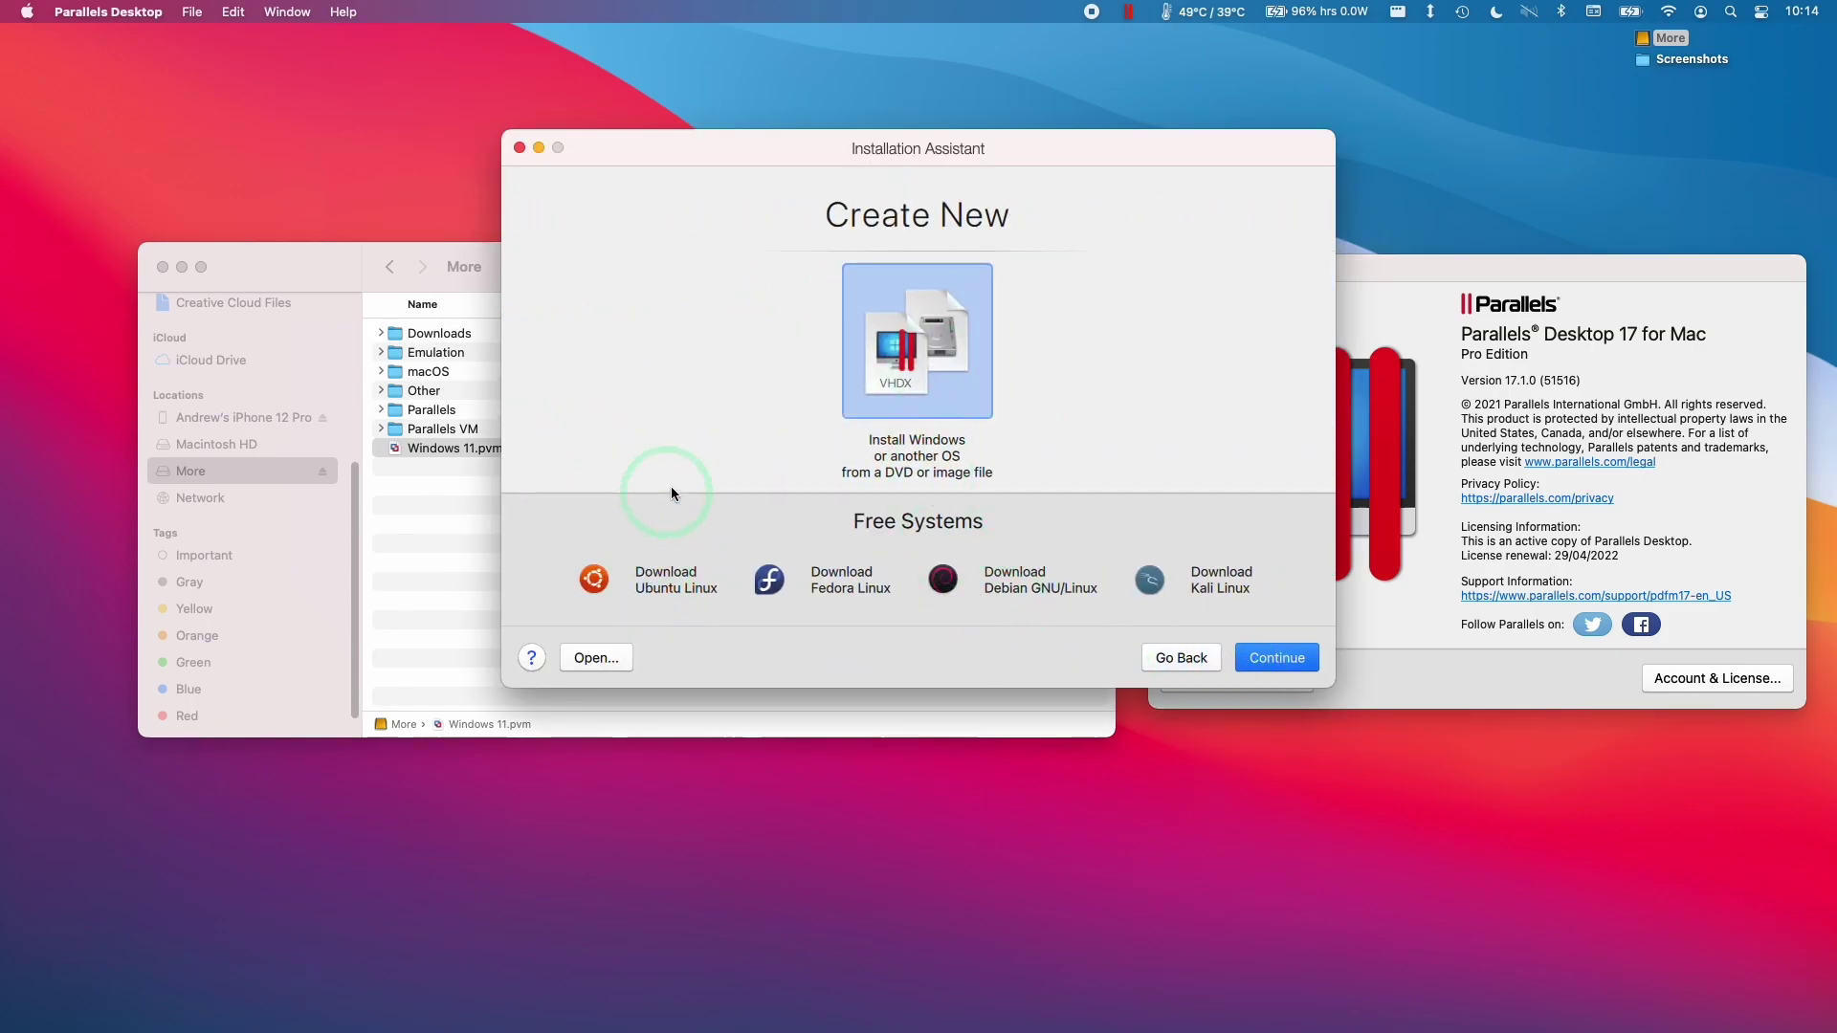
left_click(610, 647)
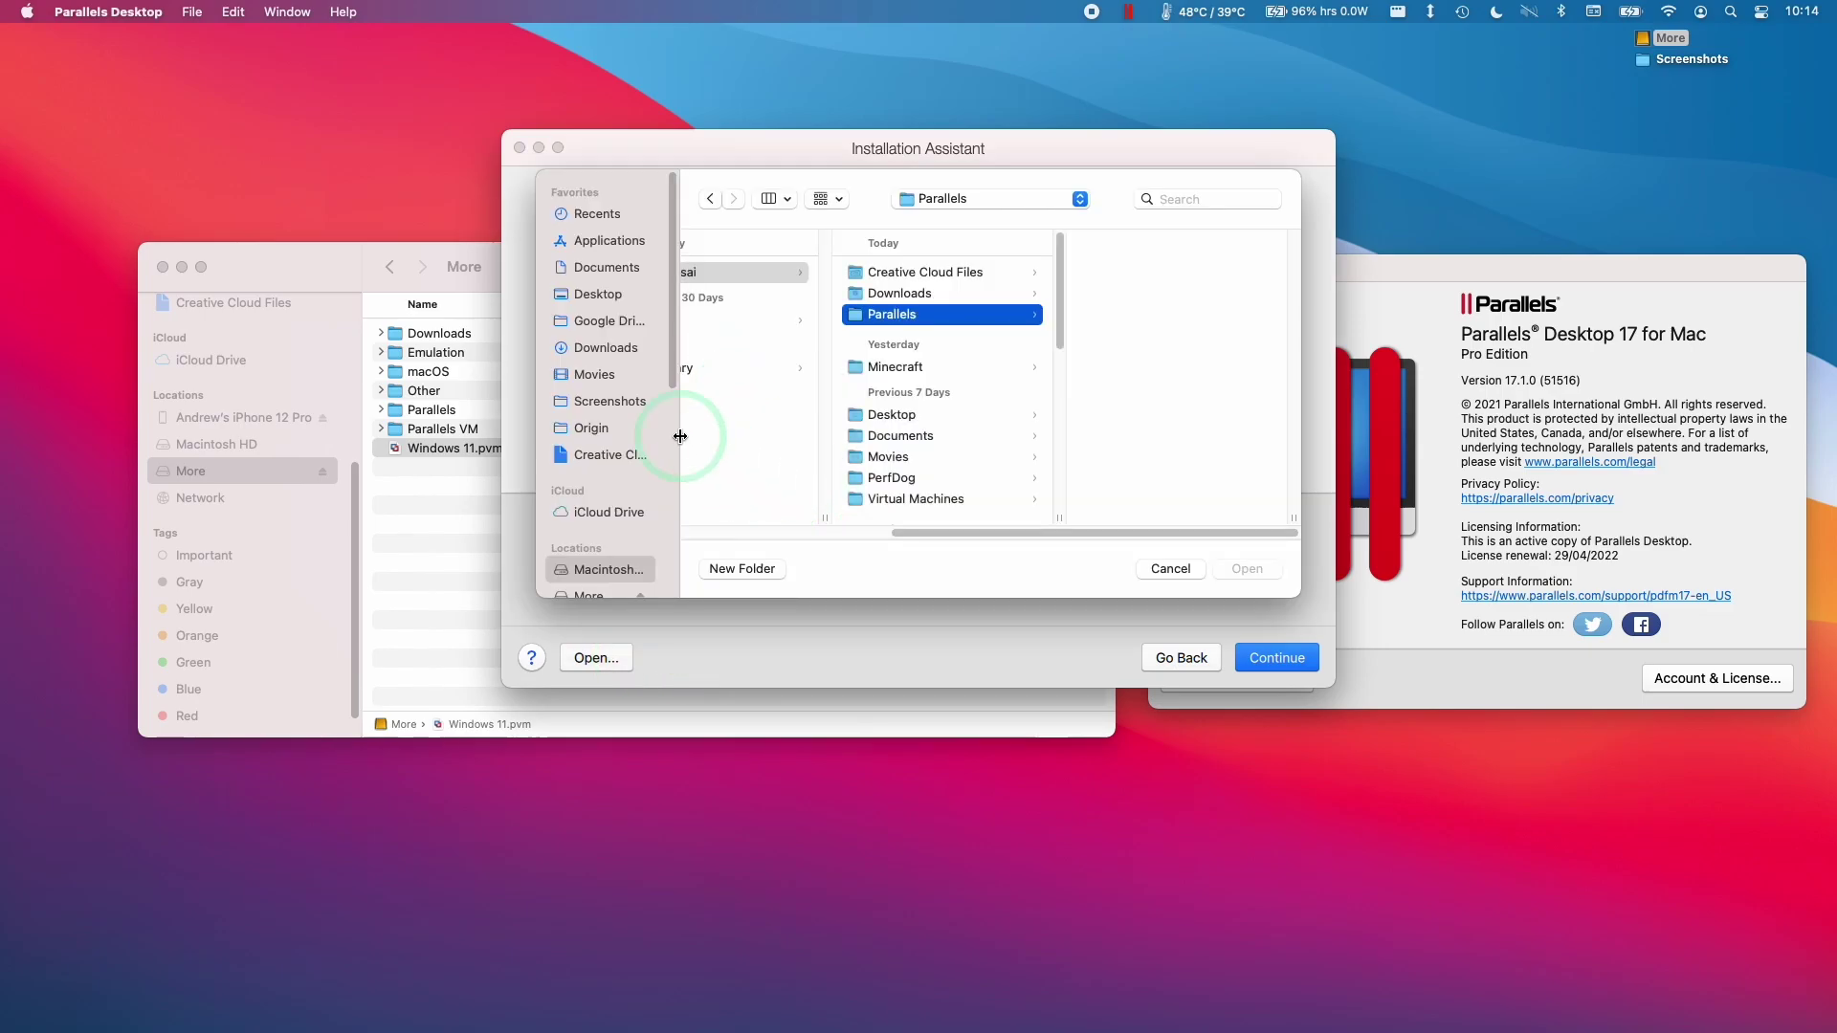
scroll(624, 465, "down", 3)
left_click(624, 471)
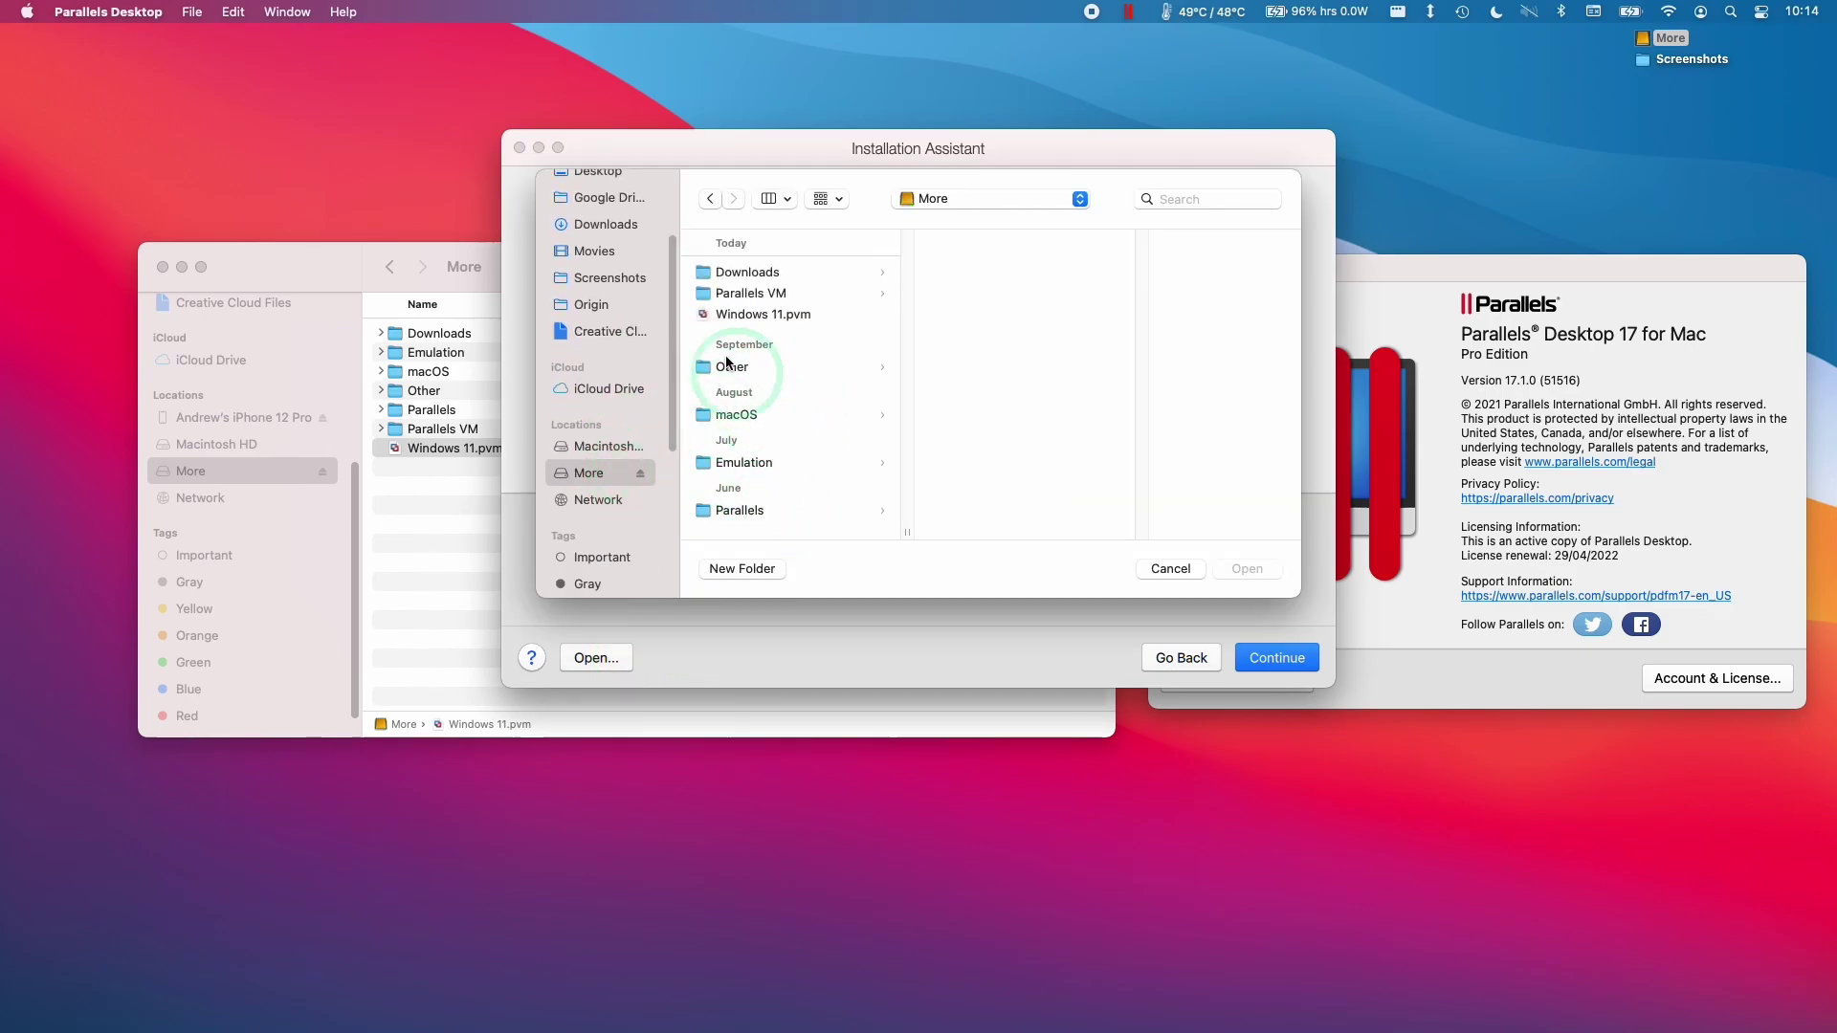
left_click(733, 317)
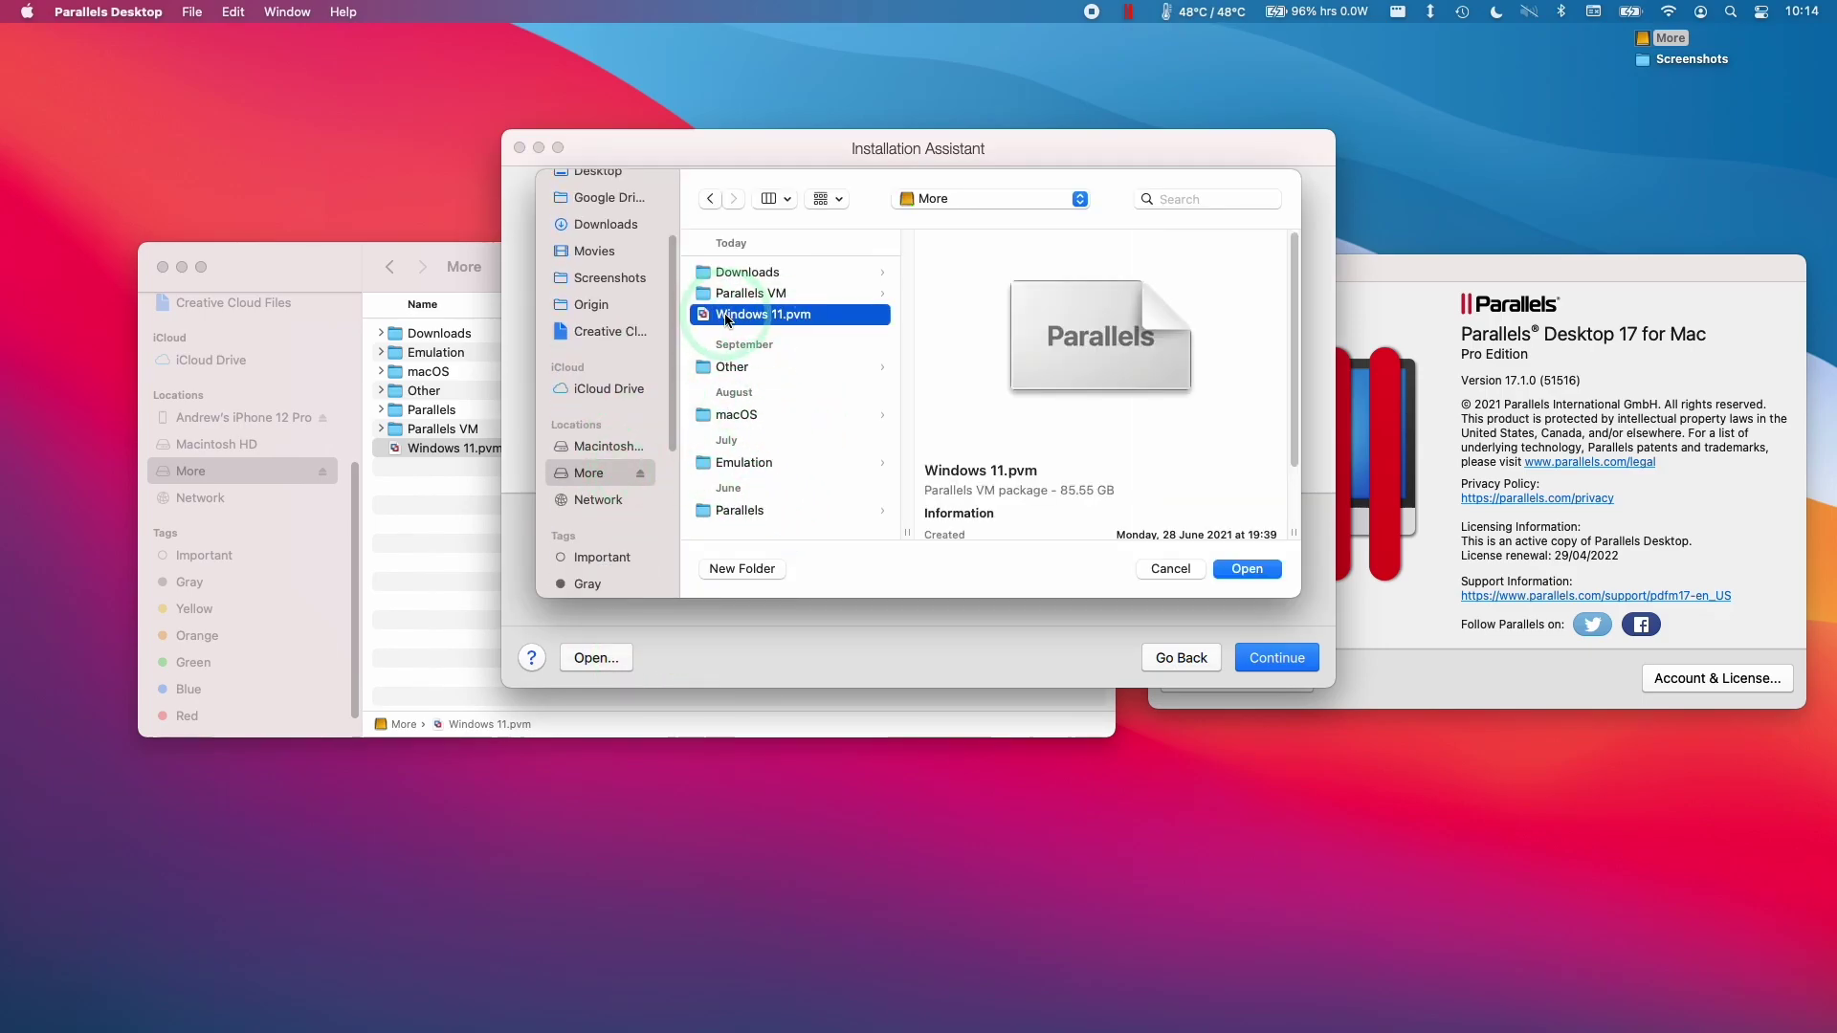
left_click(1250, 569)
left_click(1169, 570)
left_click(520, 148)
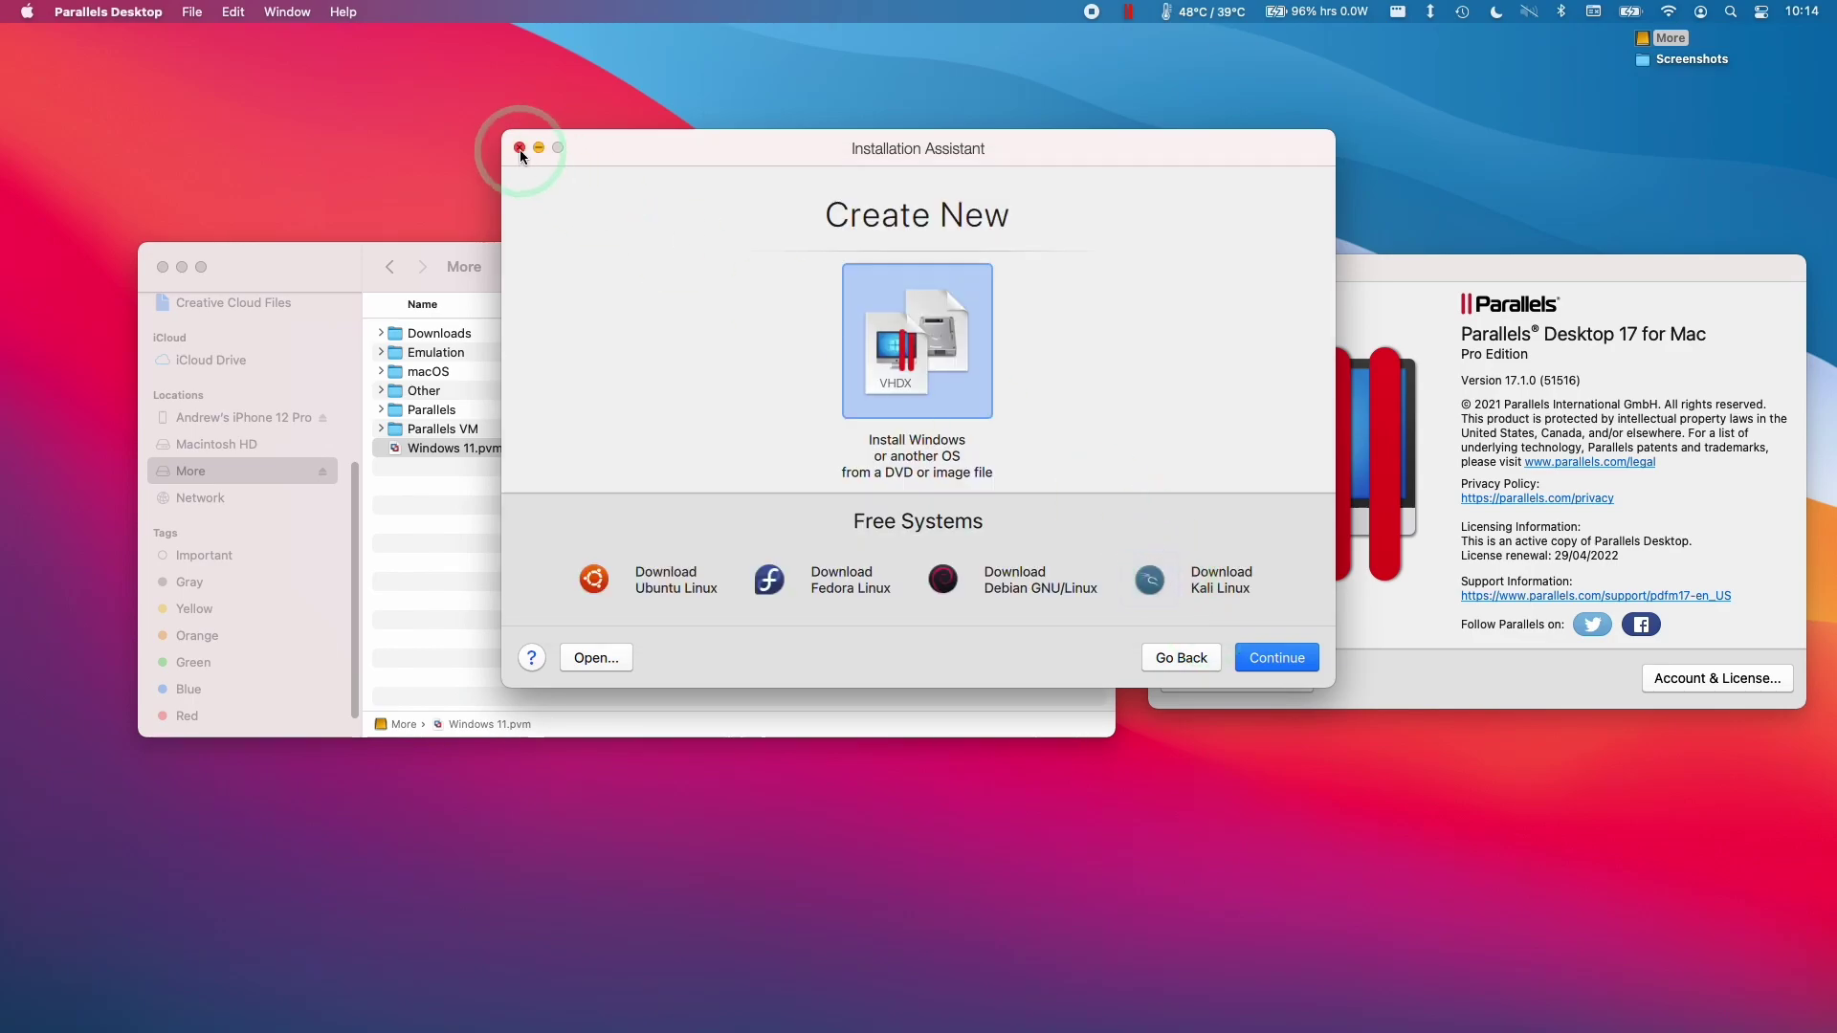
Open Windows 11.pvm from the More drive and acknowledge the do-not-disconnect warning
double_click(559, 447)
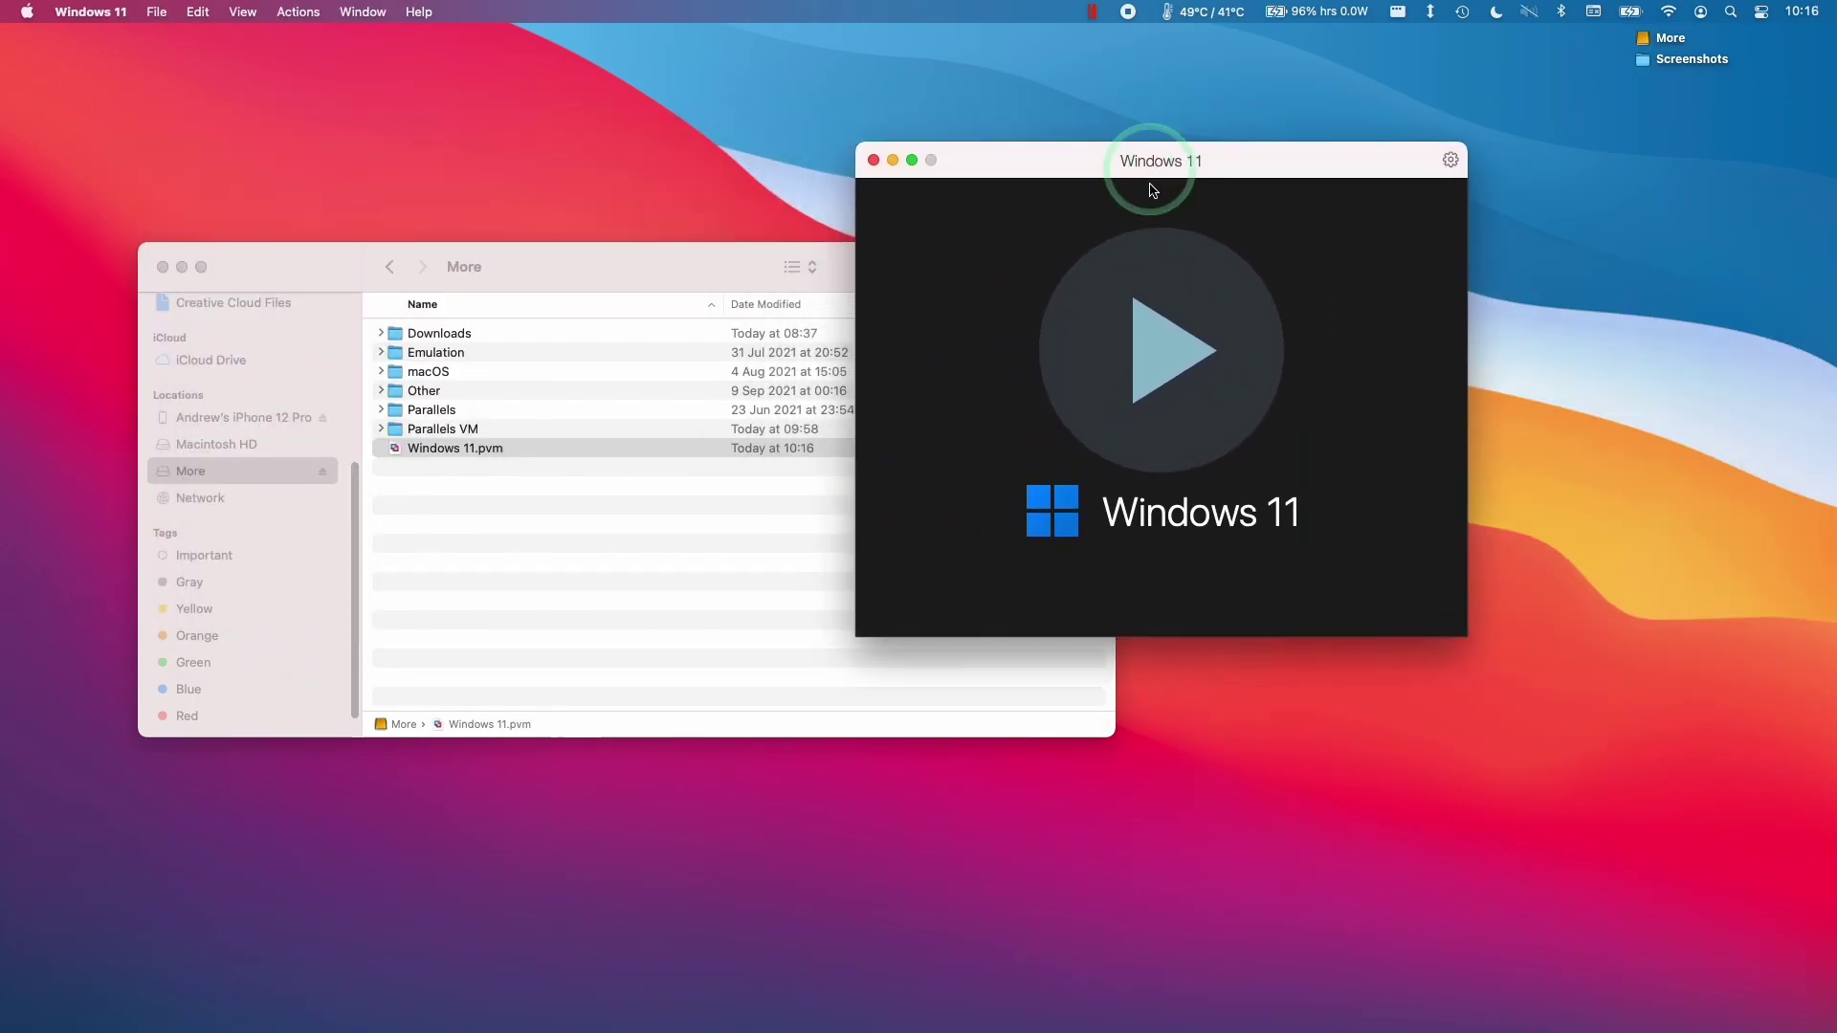
left_click(463, 450)
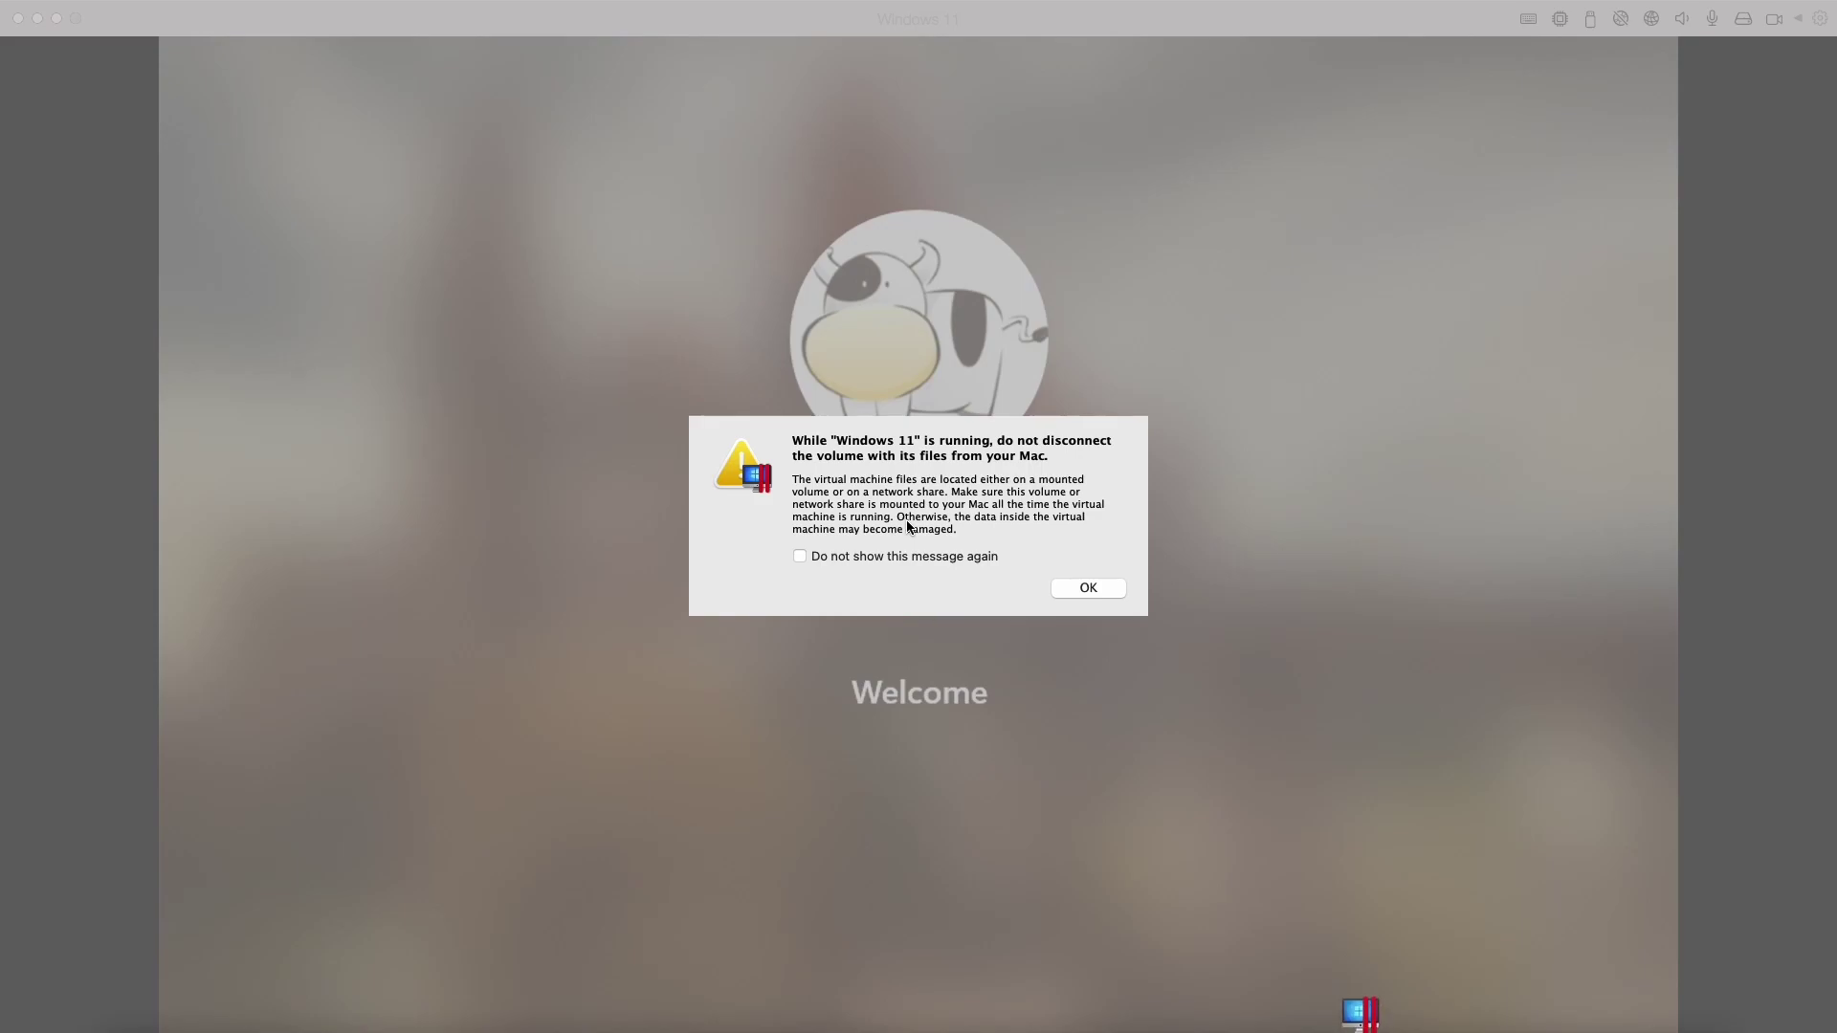
left_click(1096, 592)
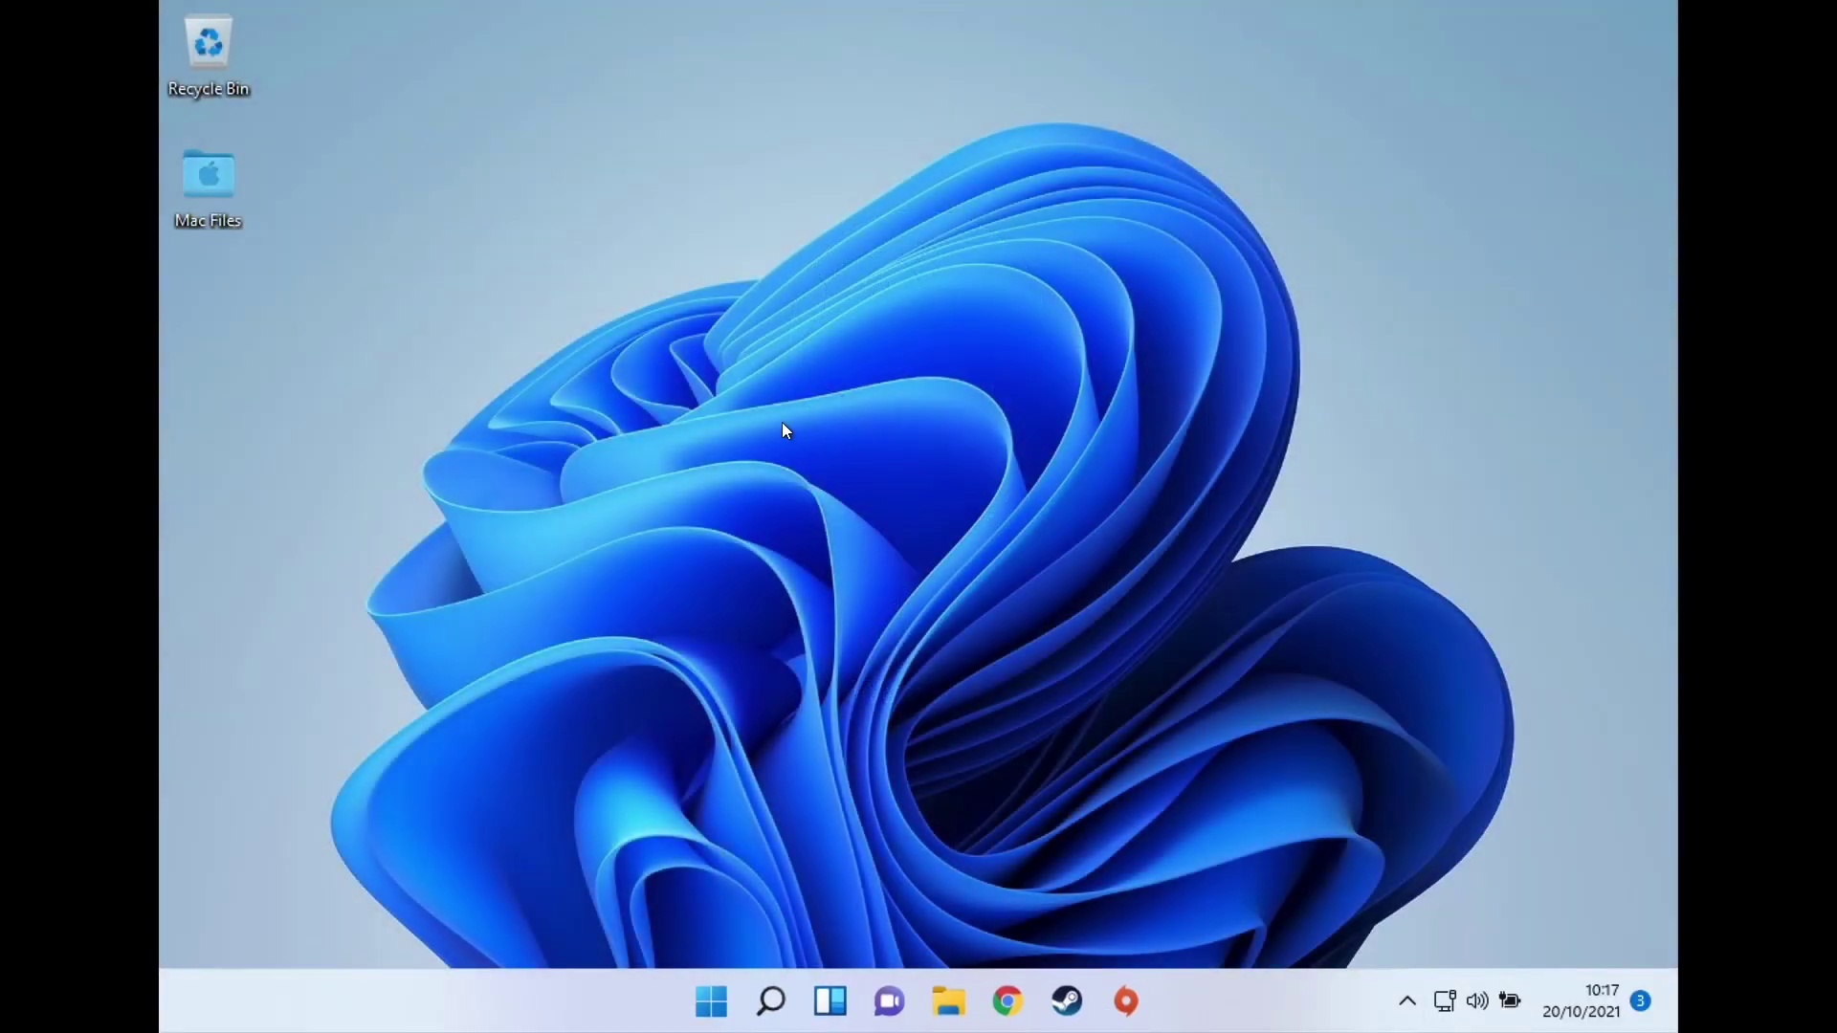
key("ctrl+Left")
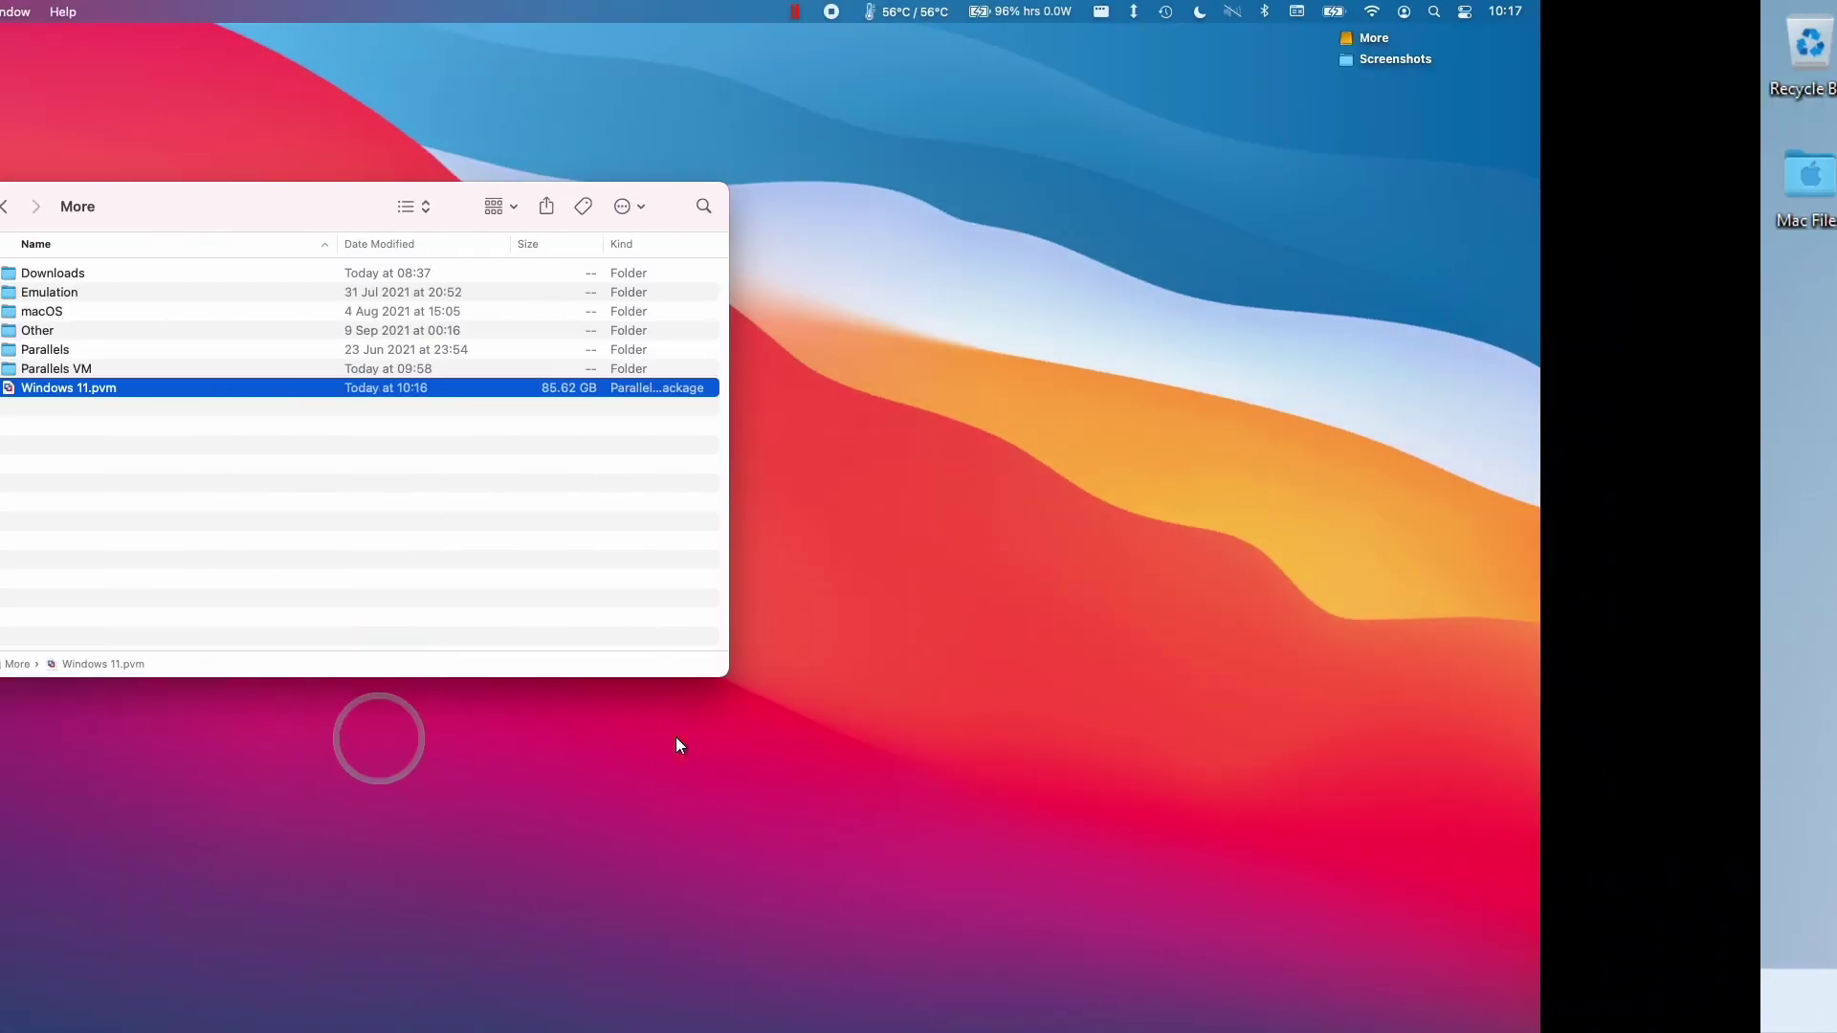
key("ctrl+Right")
Take Windows 11 out of full screen and open Parallels Control Center
mouse_move(459, 5)
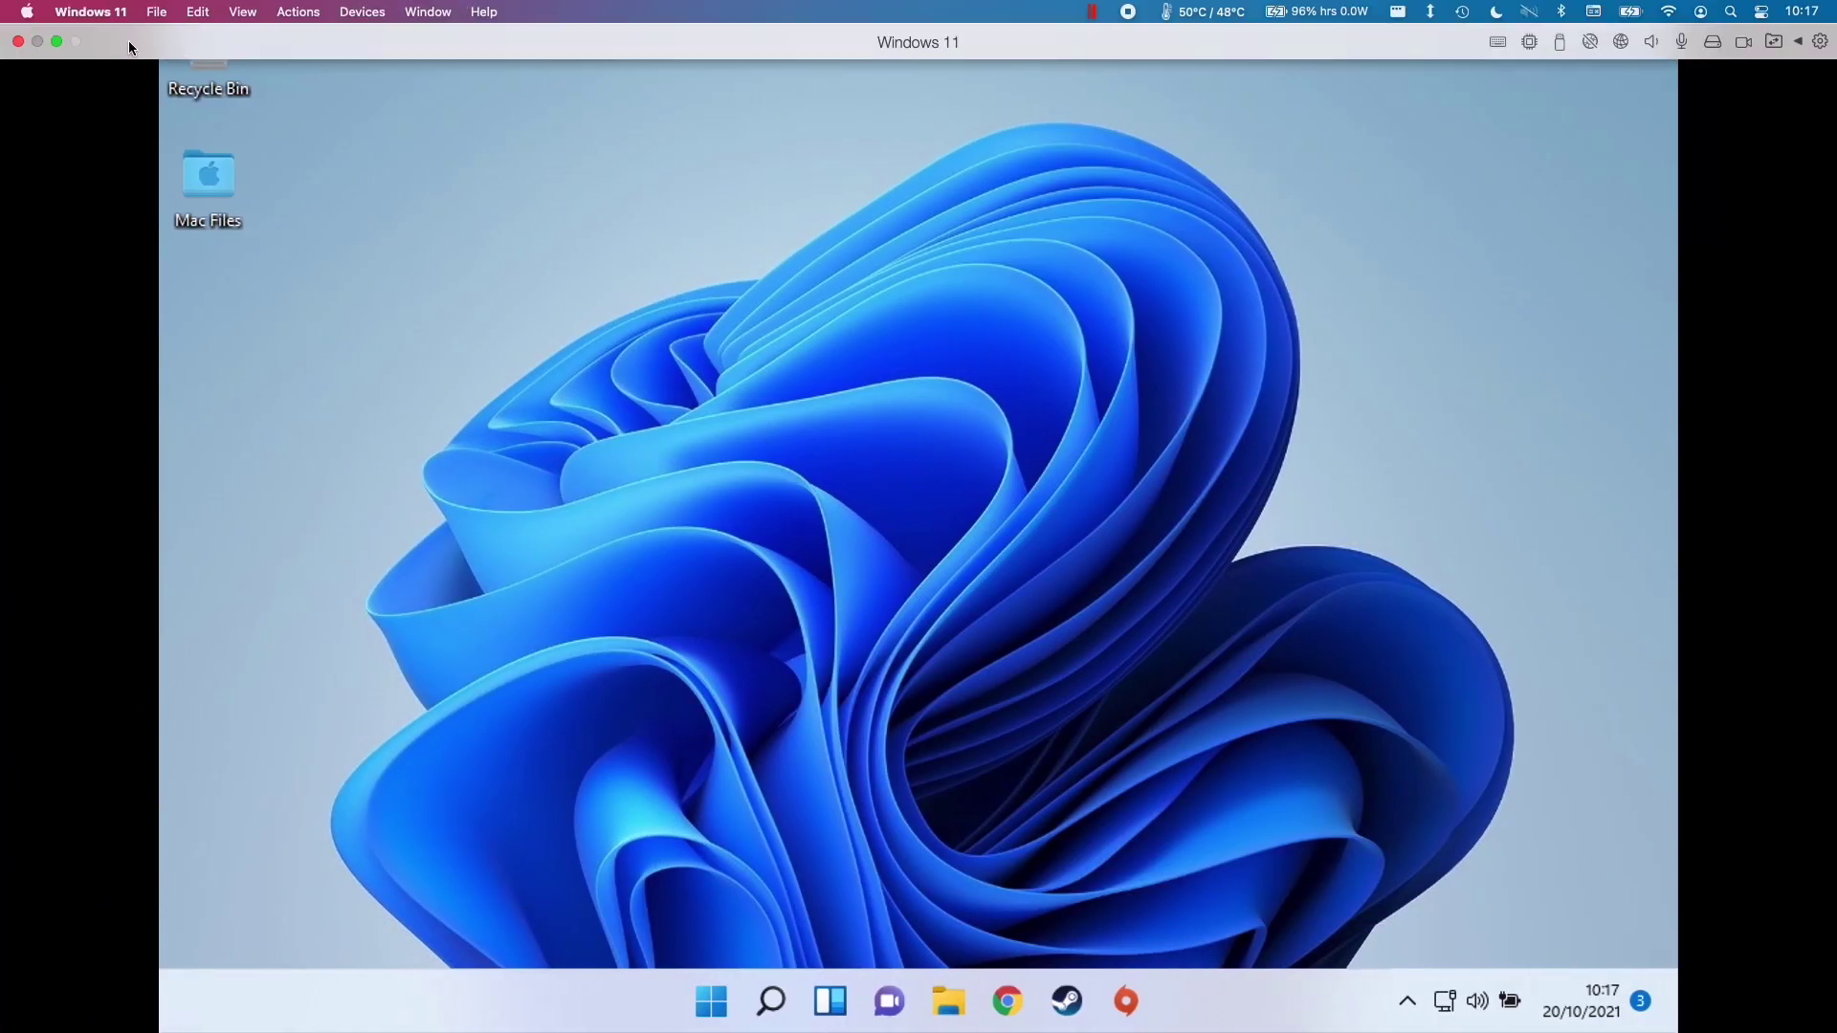
left_click(53, 42)
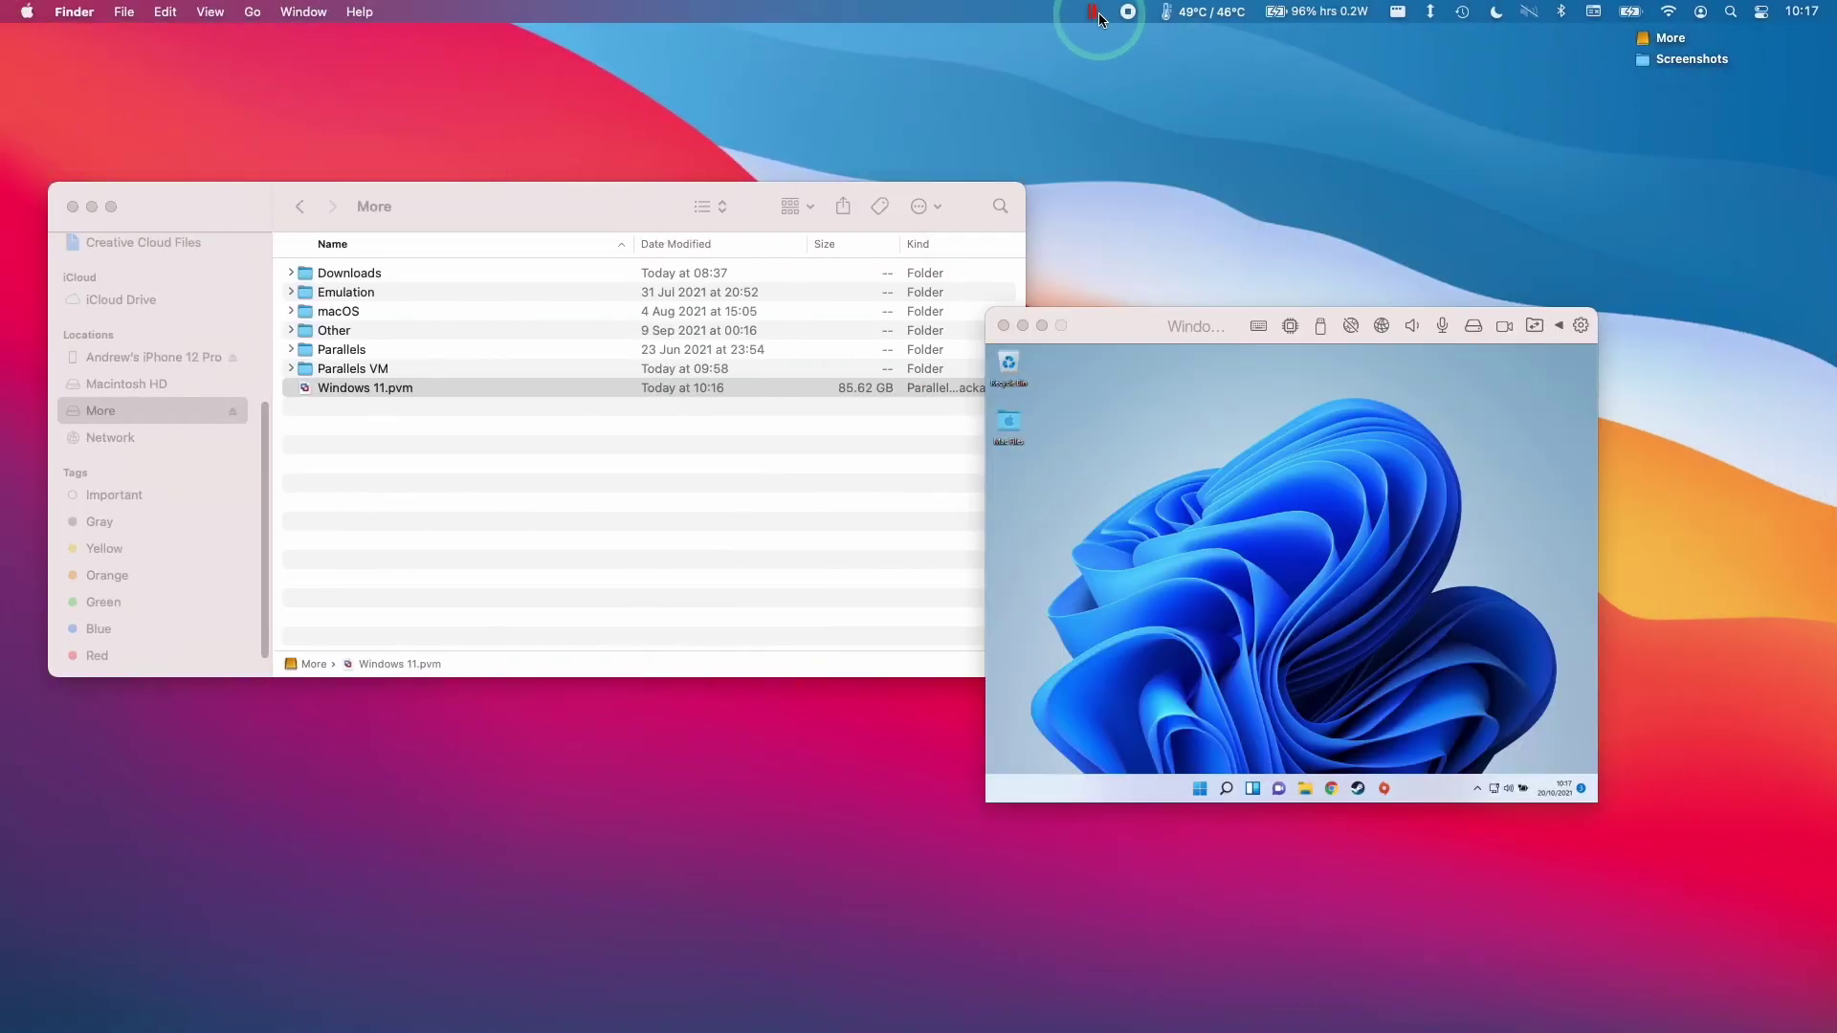
left_click(1092, 11)
left_click(1141, 169)
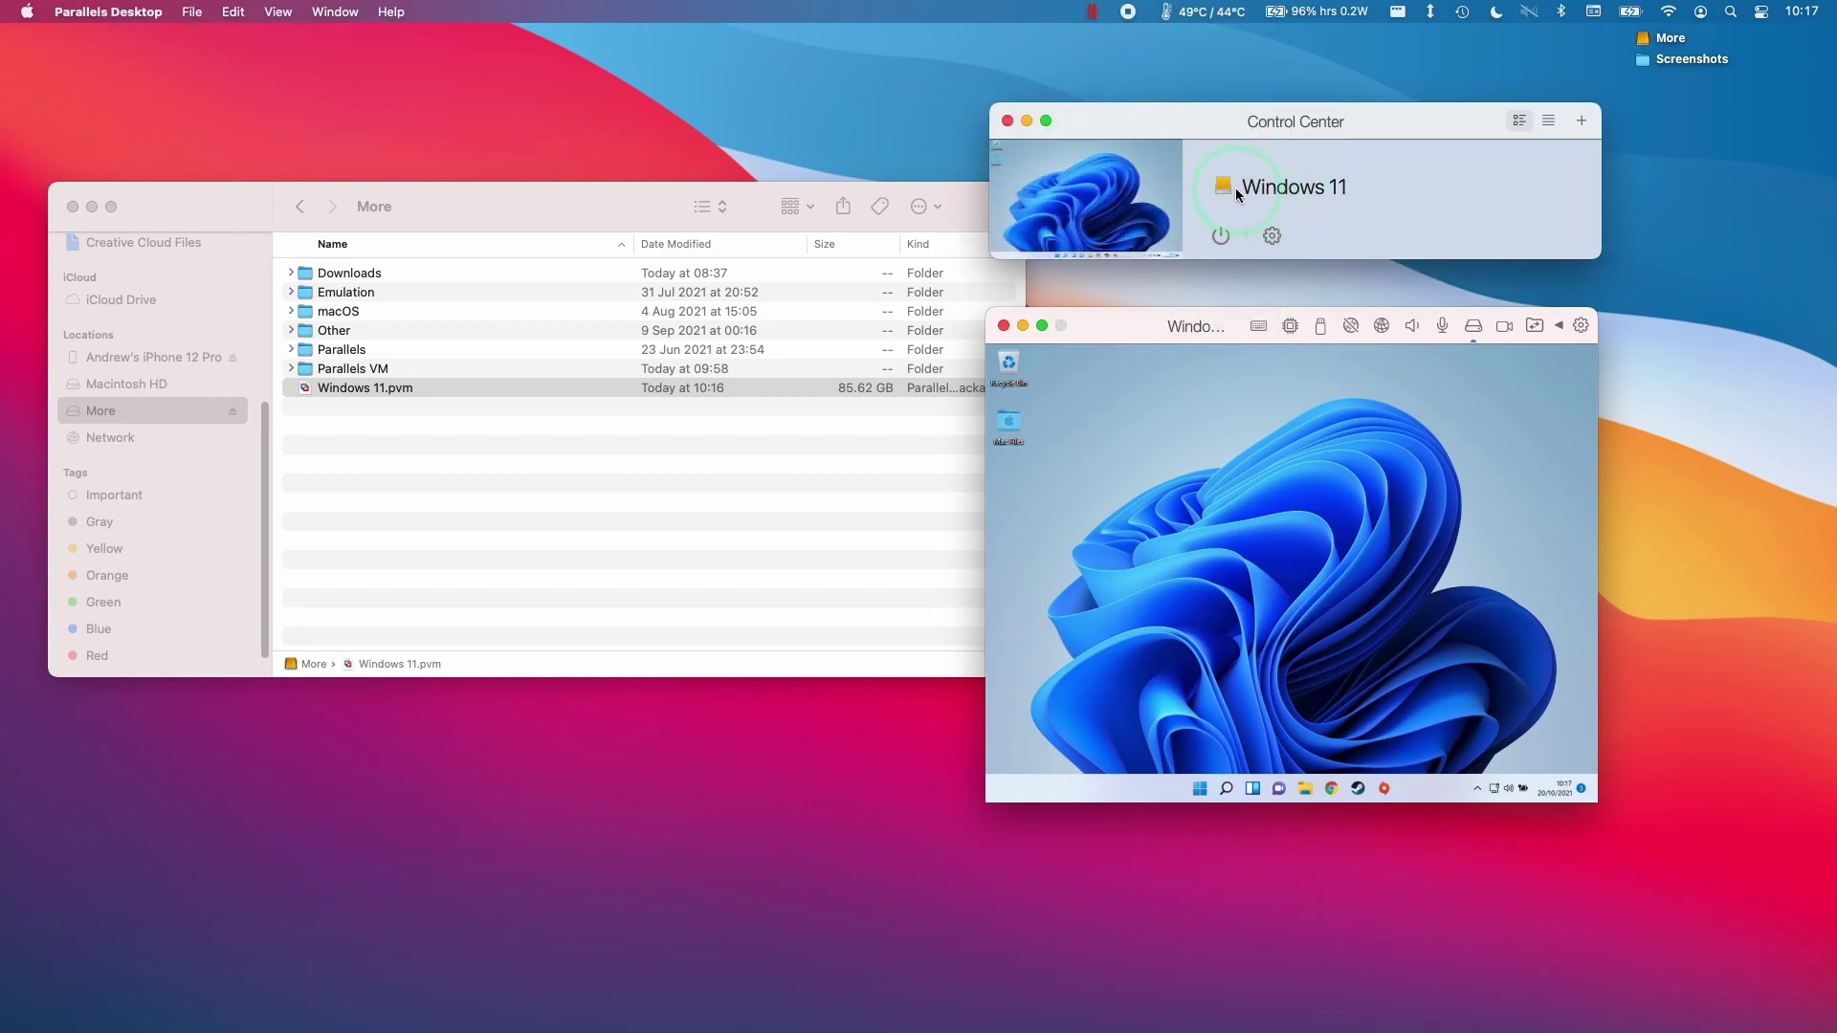
Reveal the VM in Finder and locate Windows 11.pvm on the More drive
left_click(1228, 186)
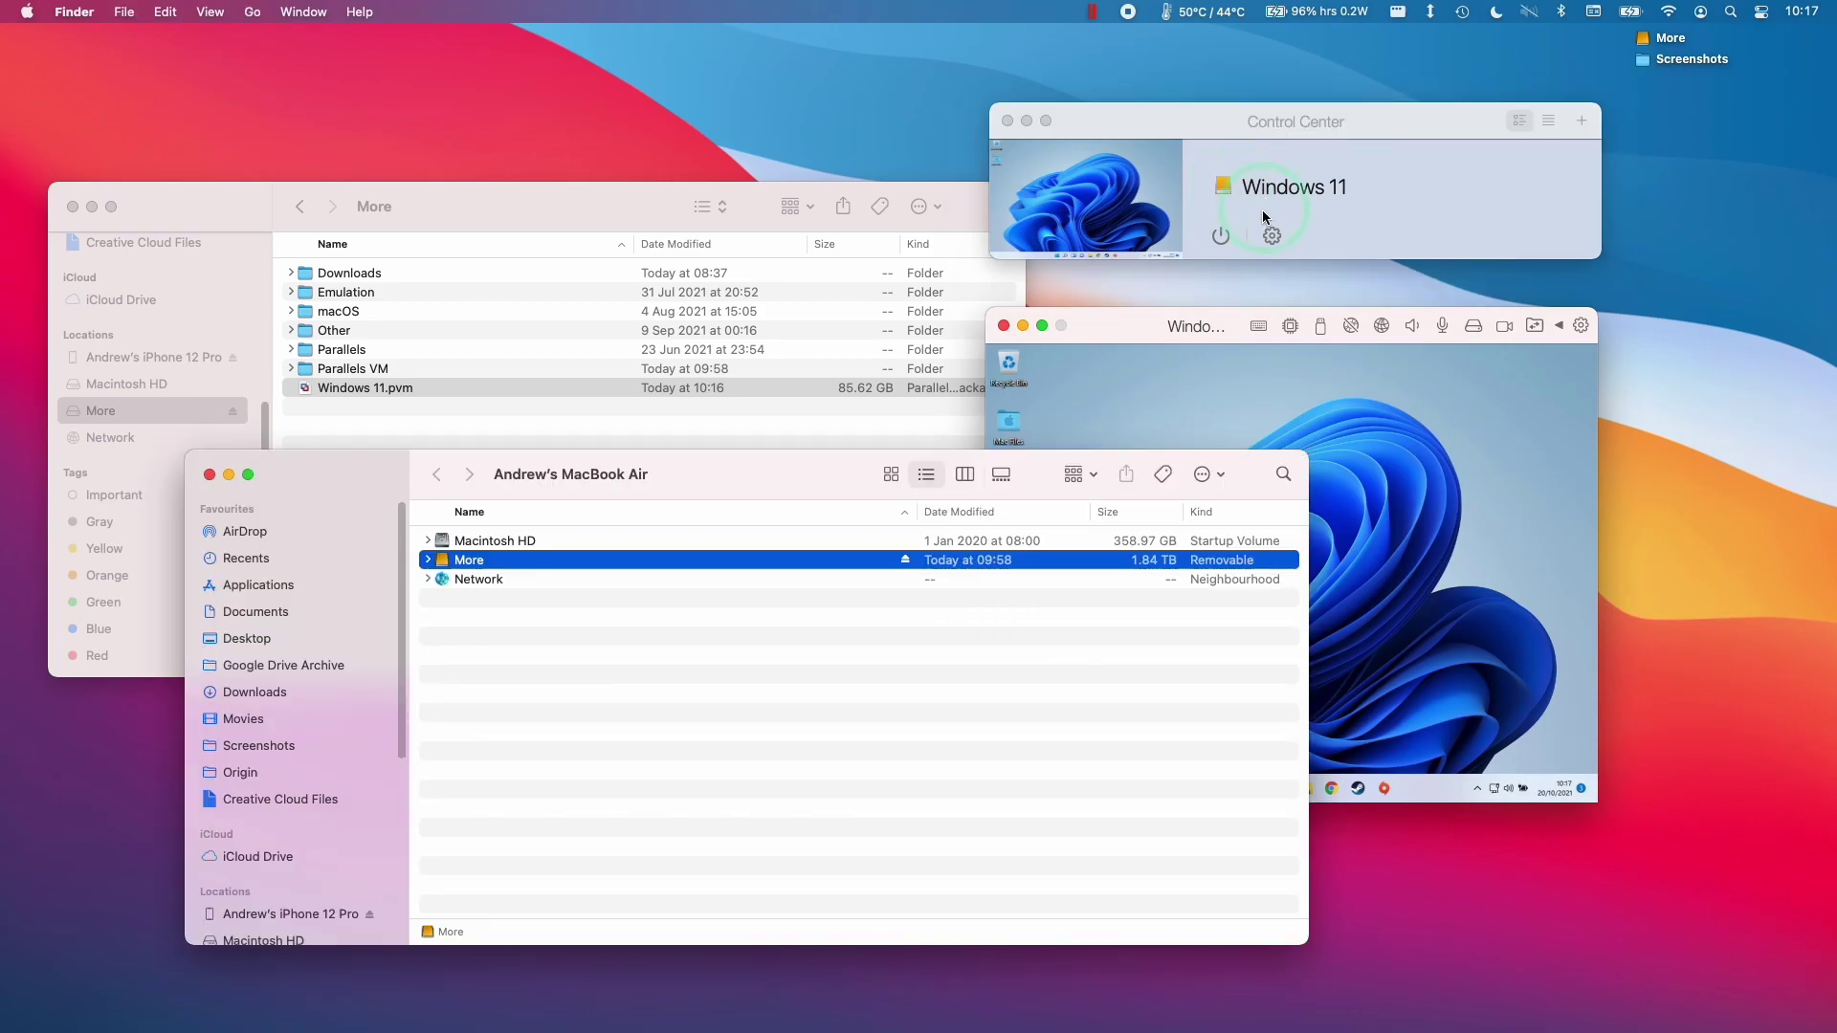
double_click(470, 562)
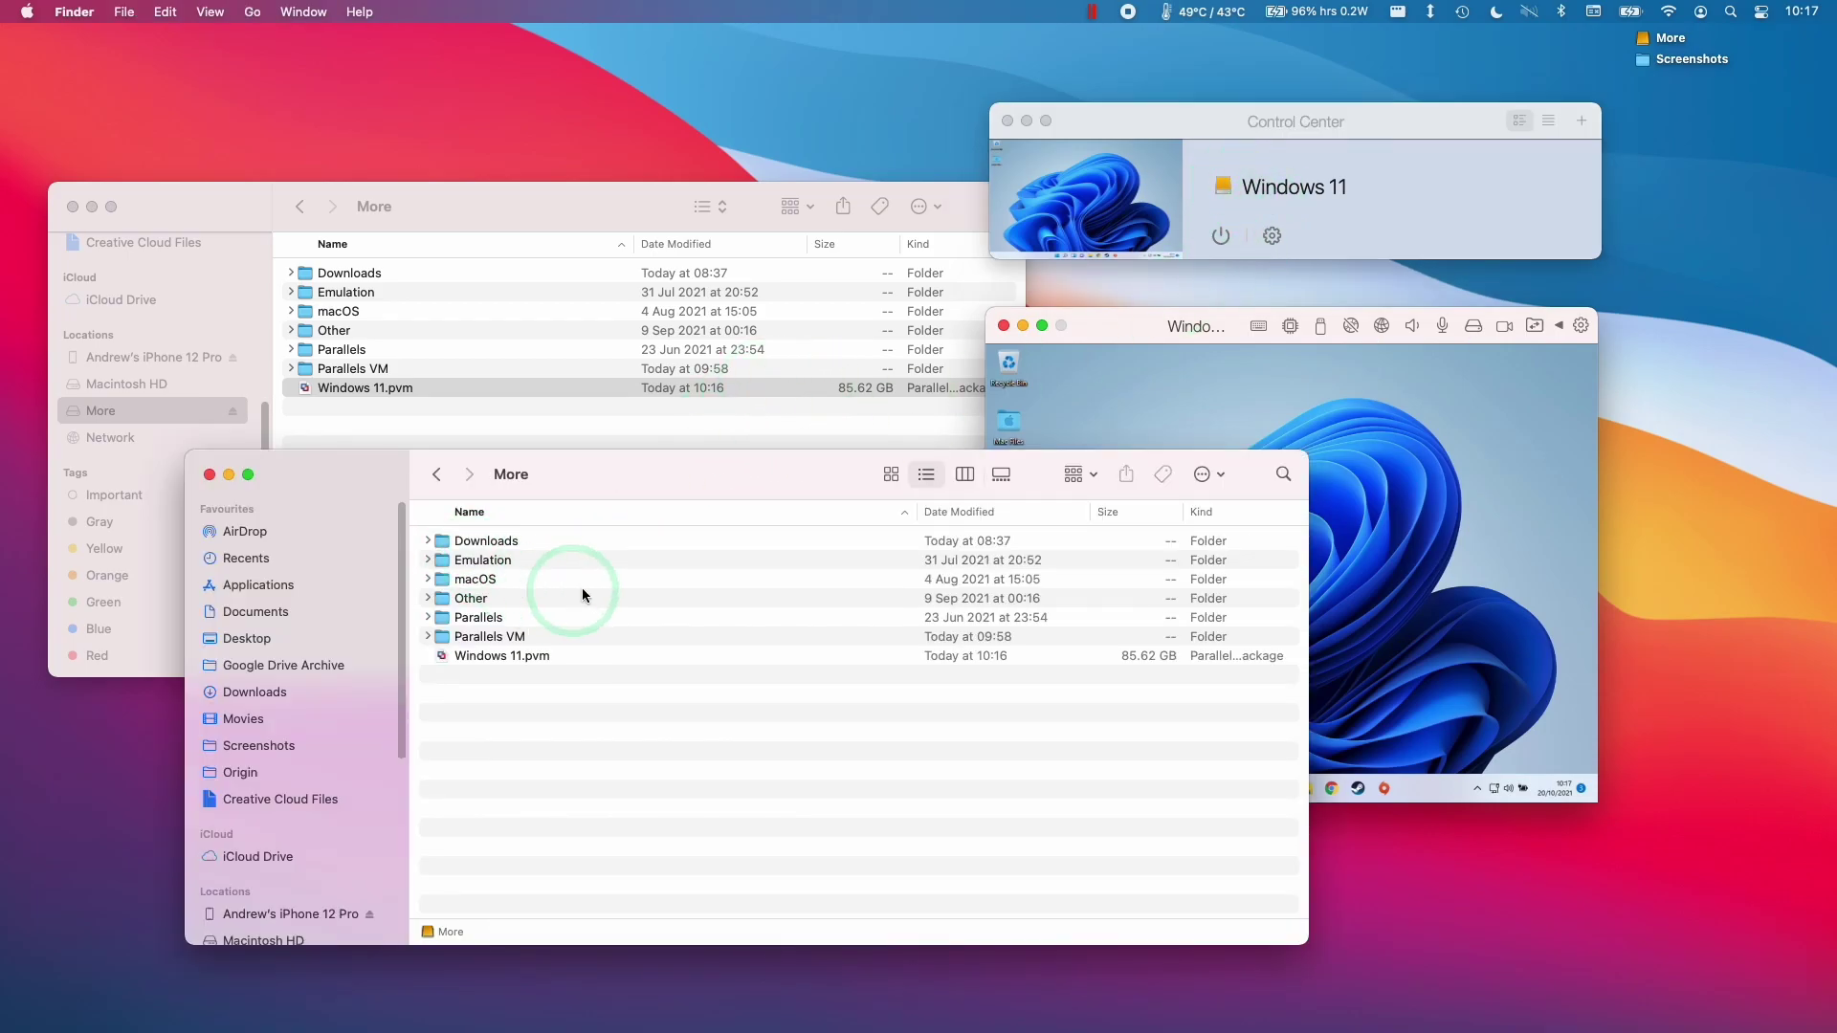
left_click(545, 656)
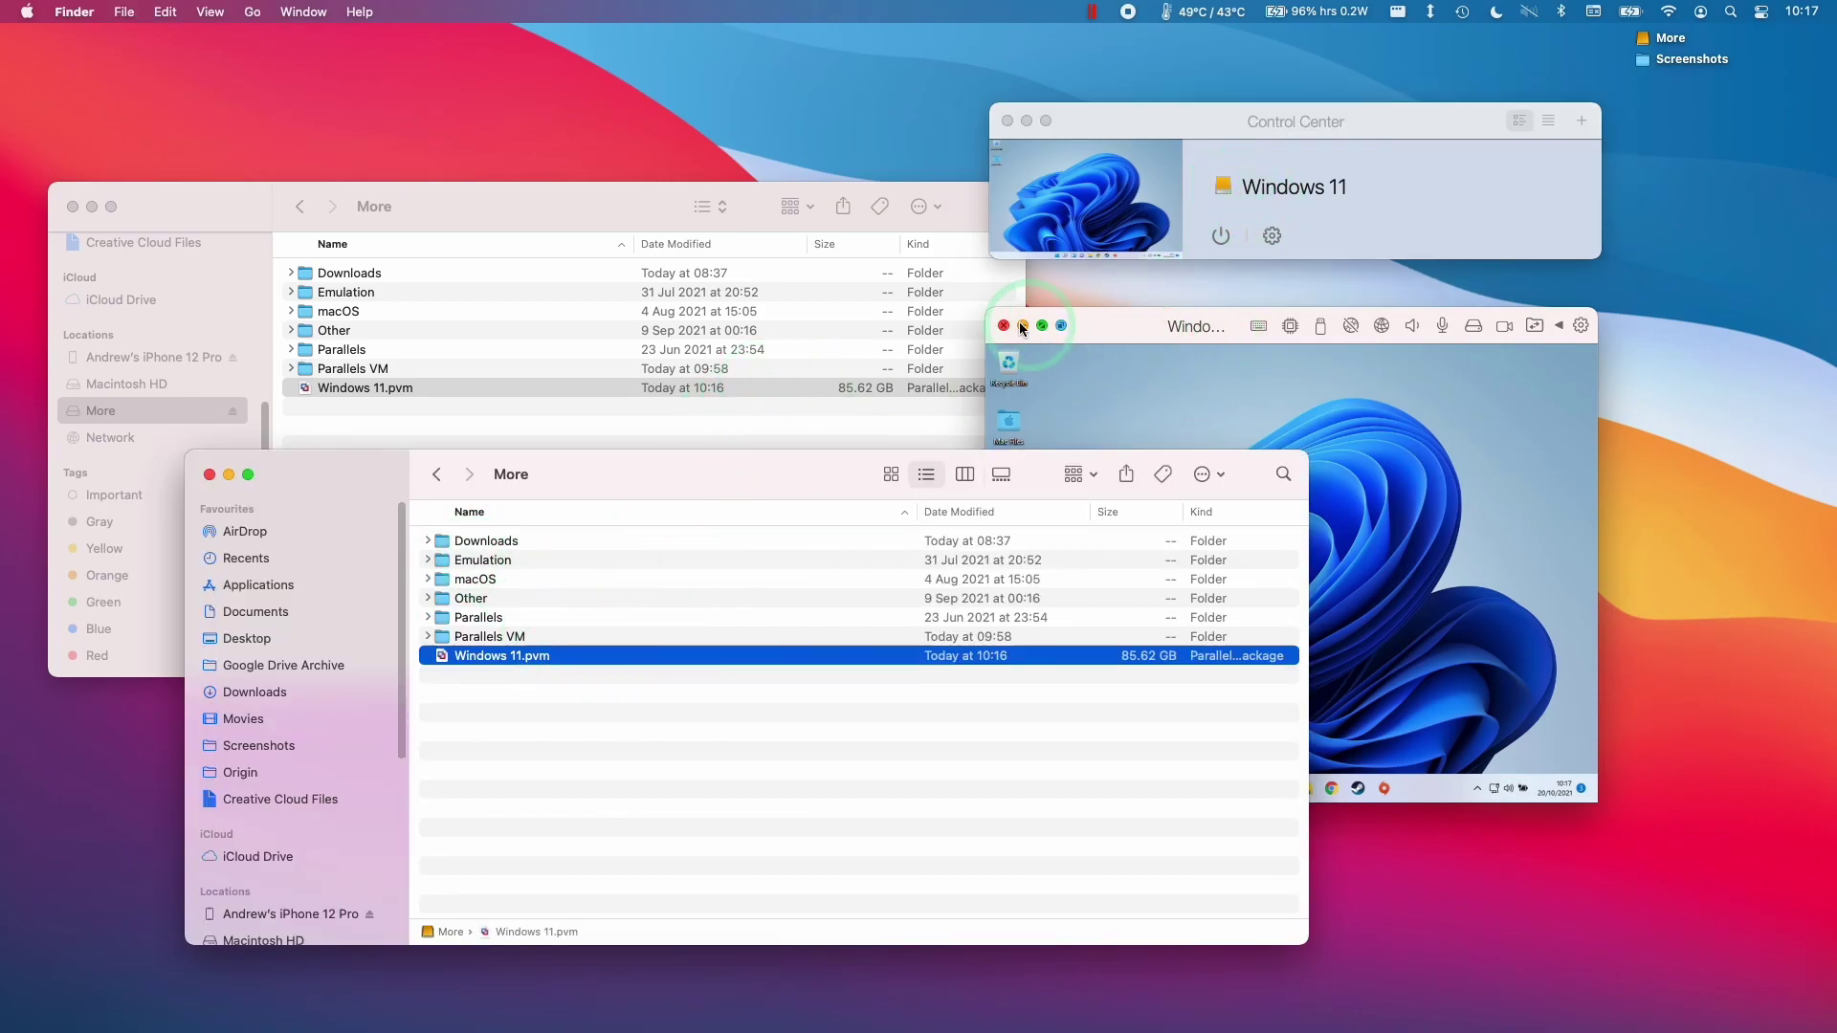
left_click(530, 685)
left_click(565, 662)
left_click(733, 754)
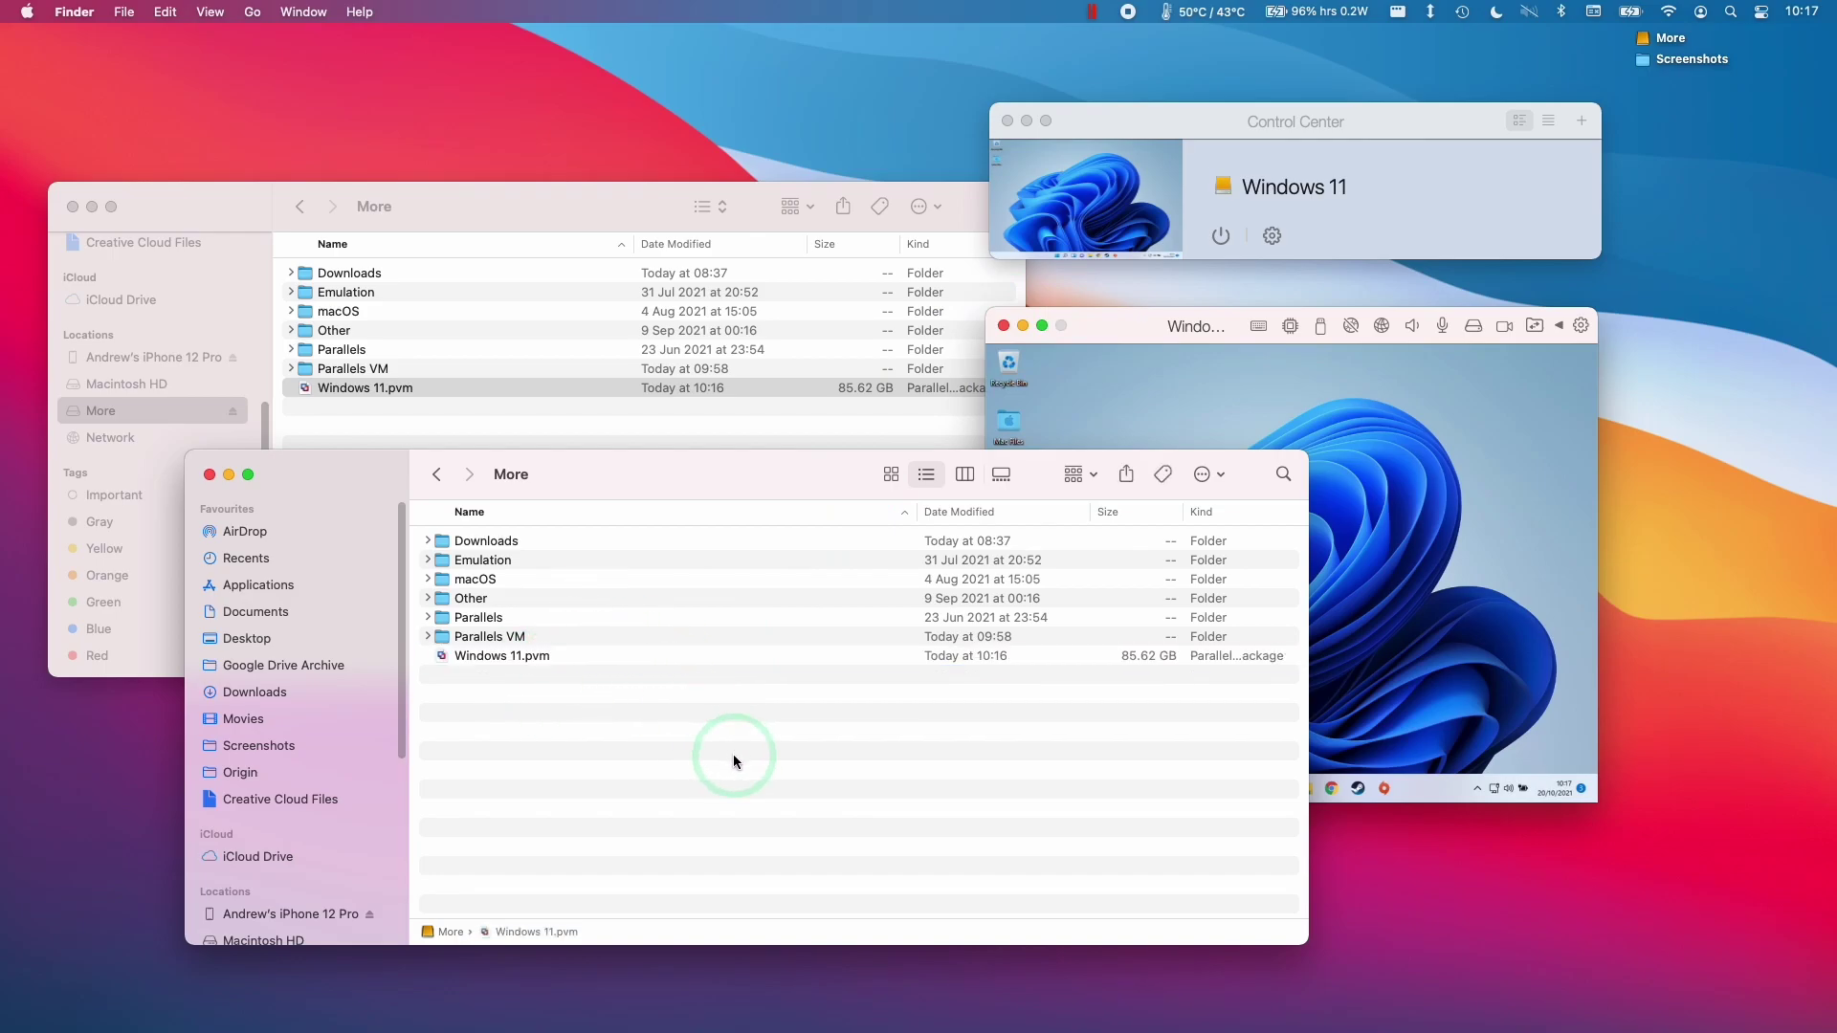
left_click(1180, 134)
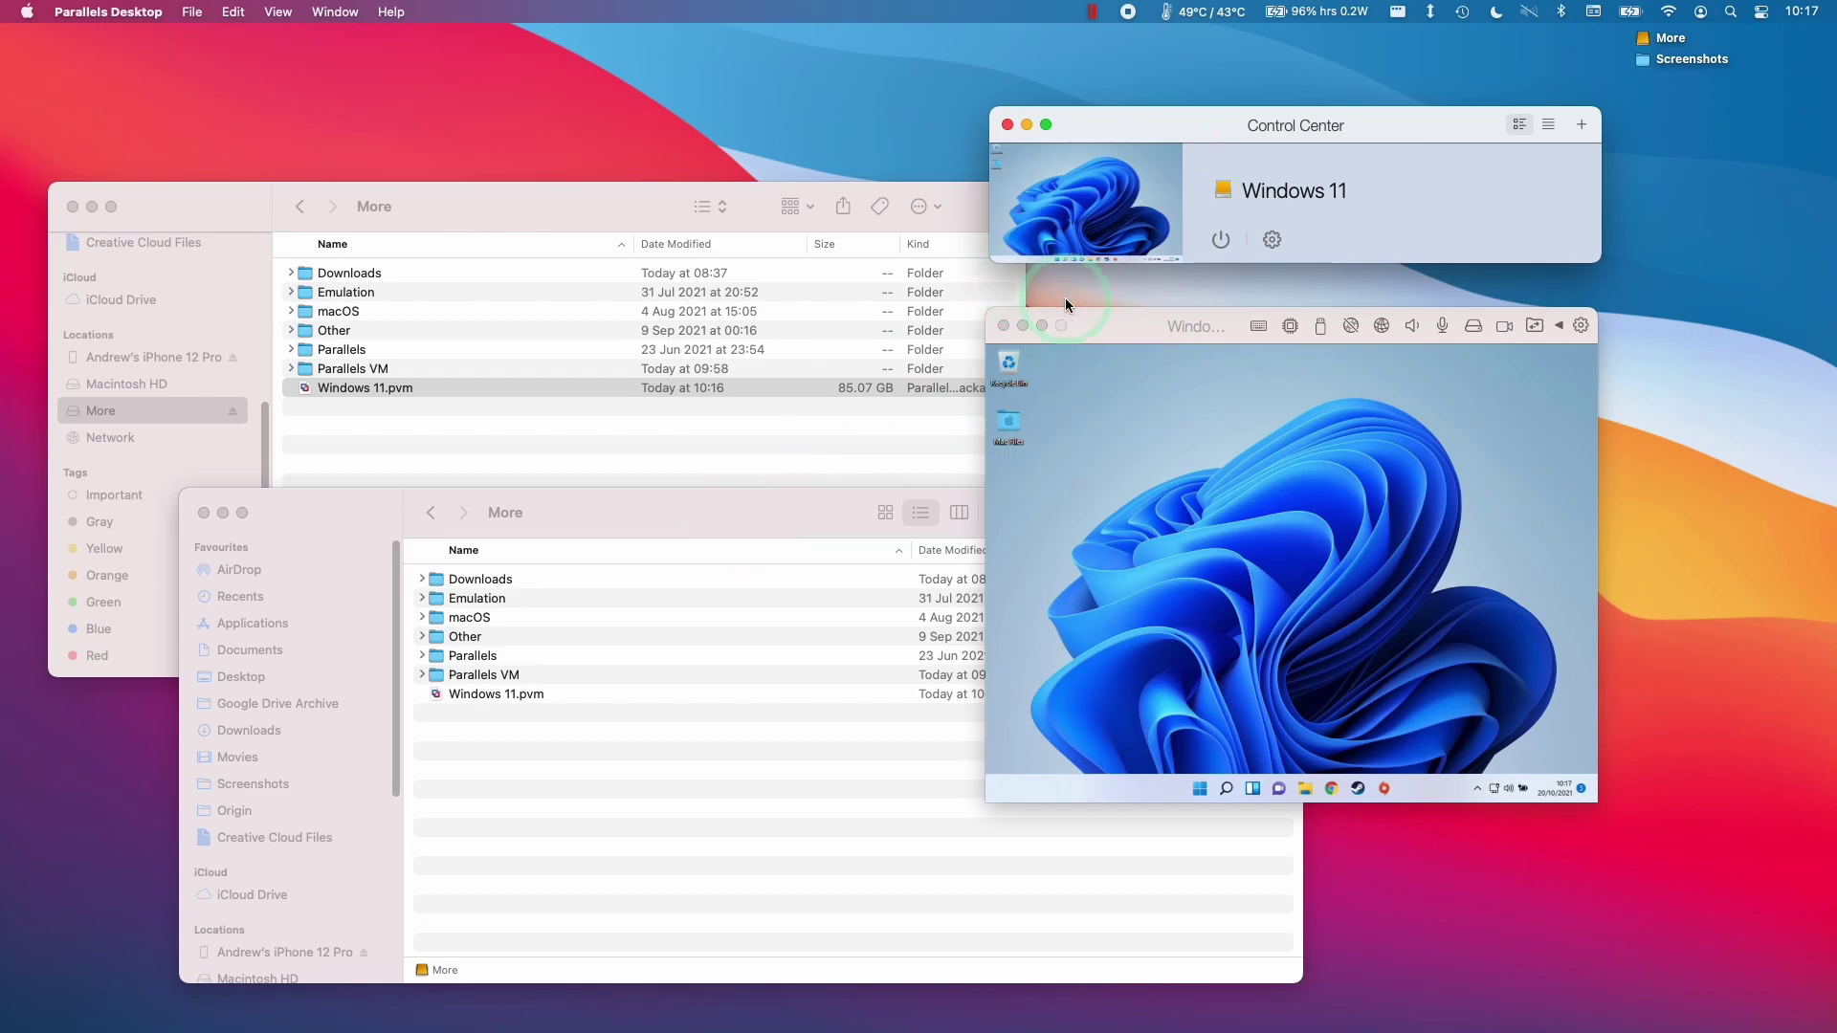